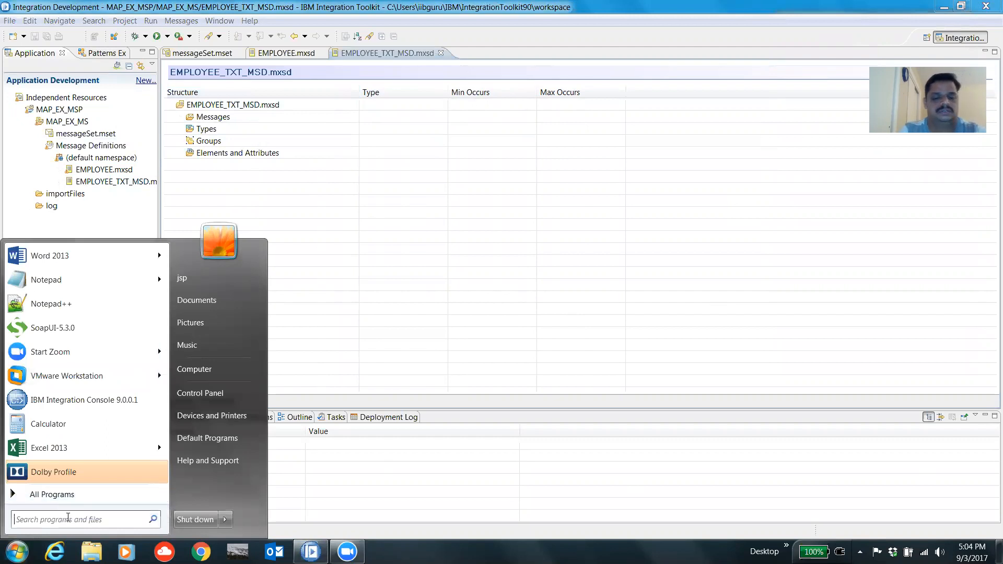
Step: Launch Notepad++ from the Start menu search
{"action": "type", "text": "notepad"}
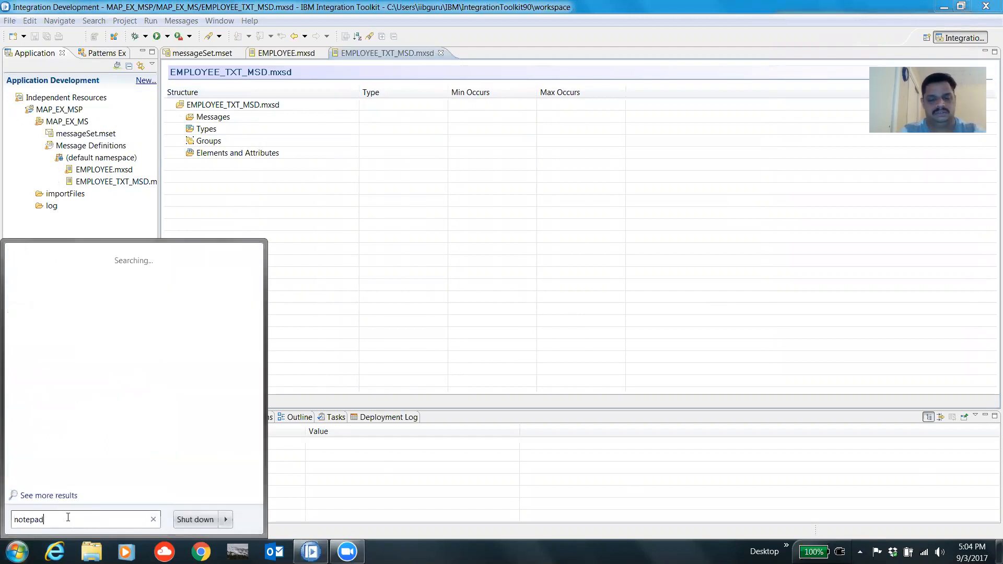
{"action": "type", "text": "++"}
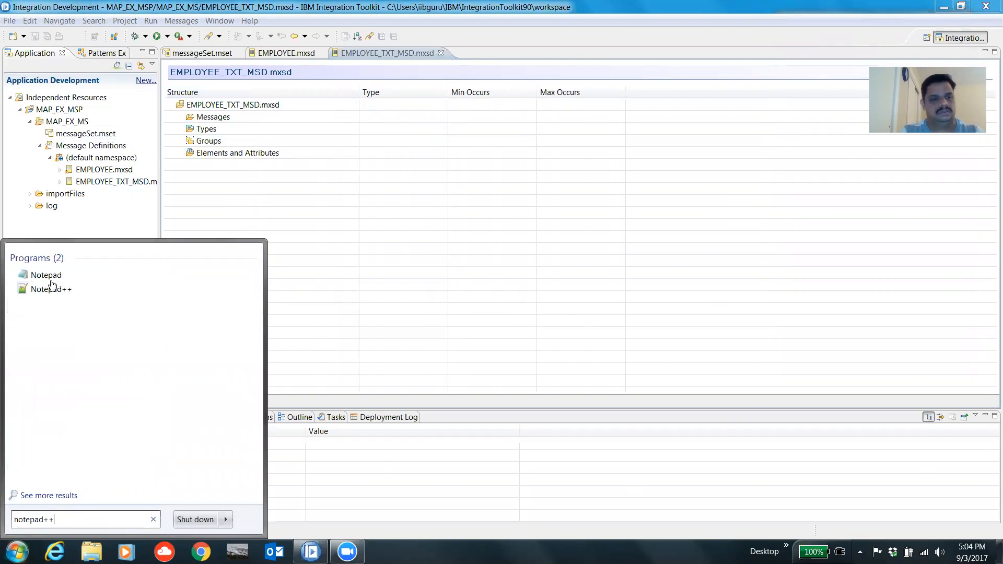
{"action": "left_click", "coordinate": [51, 289]}
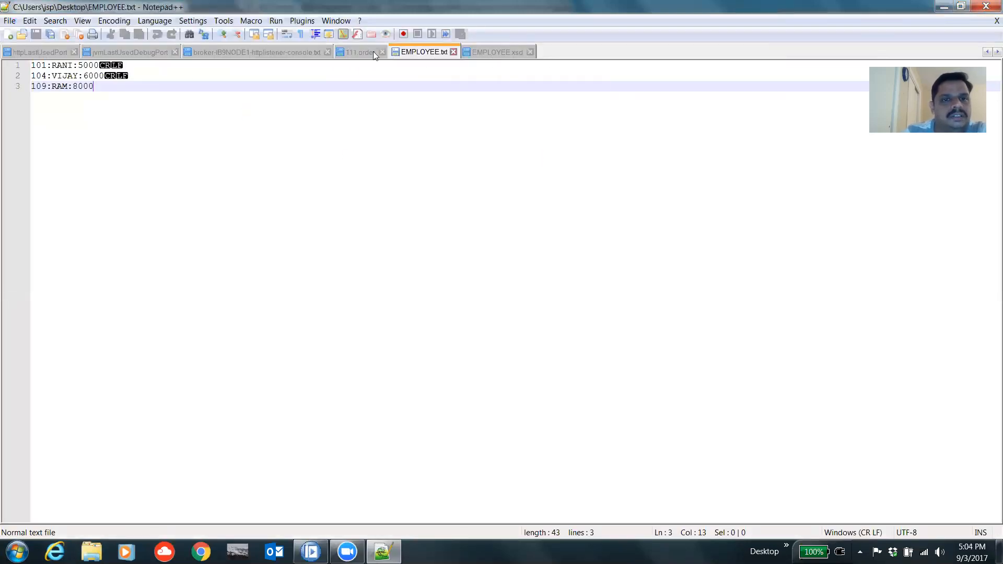
Step: Open EMPLOYEE_DEL.txt from the user's Desktop folder under C:\Users, granting access to the folder
{"action": "left_click", "coordinate": [11, 21]}
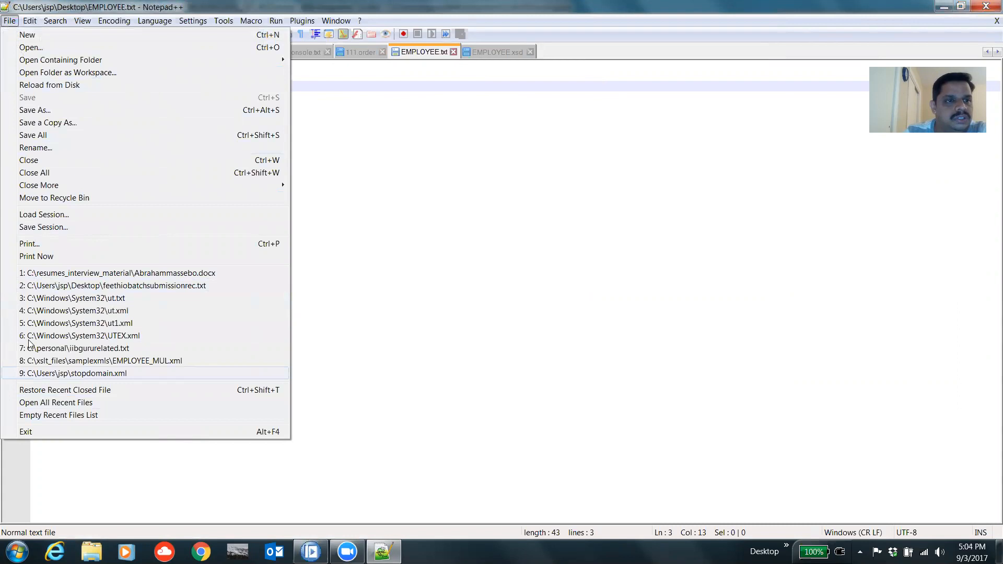
{"action": "left_click", "coordinate": [34, 52]}
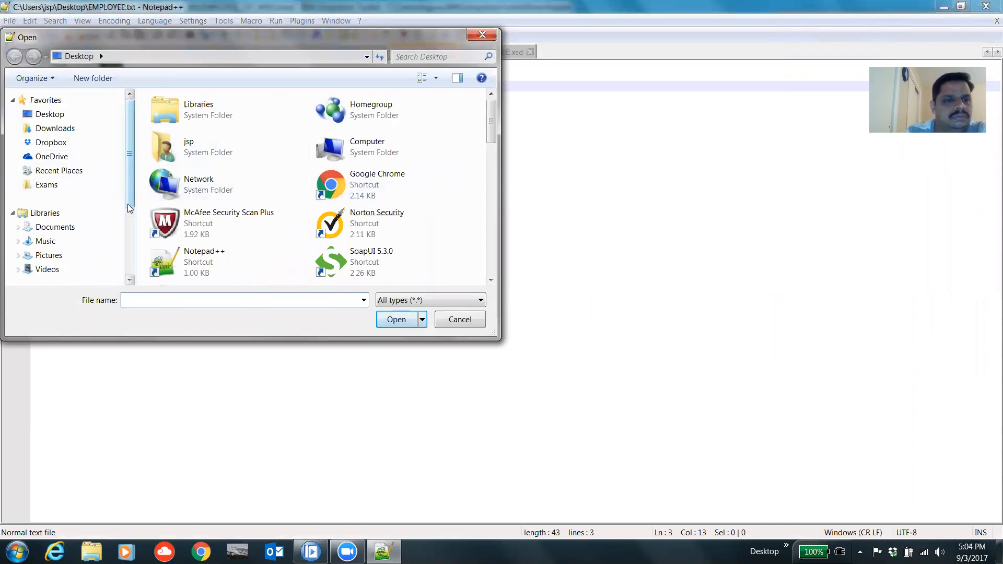
{"action": "scroll", "coordinate": [128, 204], "scroll_direction": "down", "scroll_amount": 3}
{"action": "left_click", "coordinate": [60, 236]}
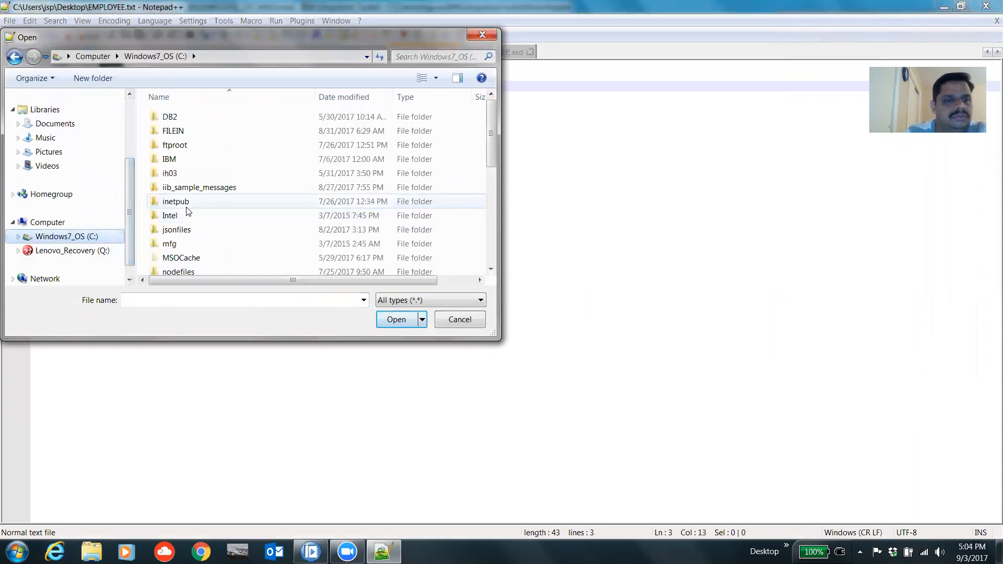
{"action": "scroll", "coordinate": [190, 205], "scroll_direction": "down", "scroll_amount": 5}
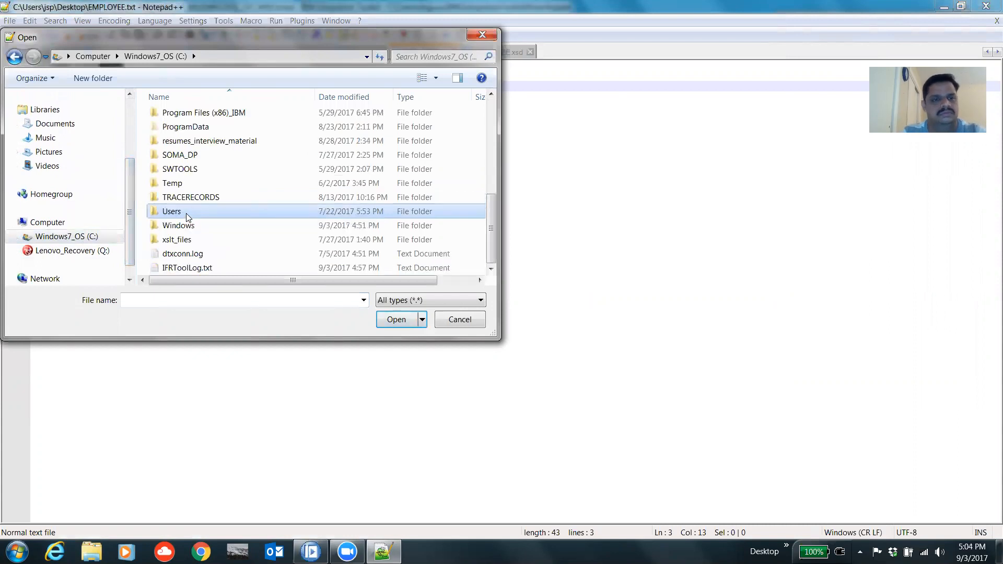
{"action": "double_click", "coordinate": [186, 213]}
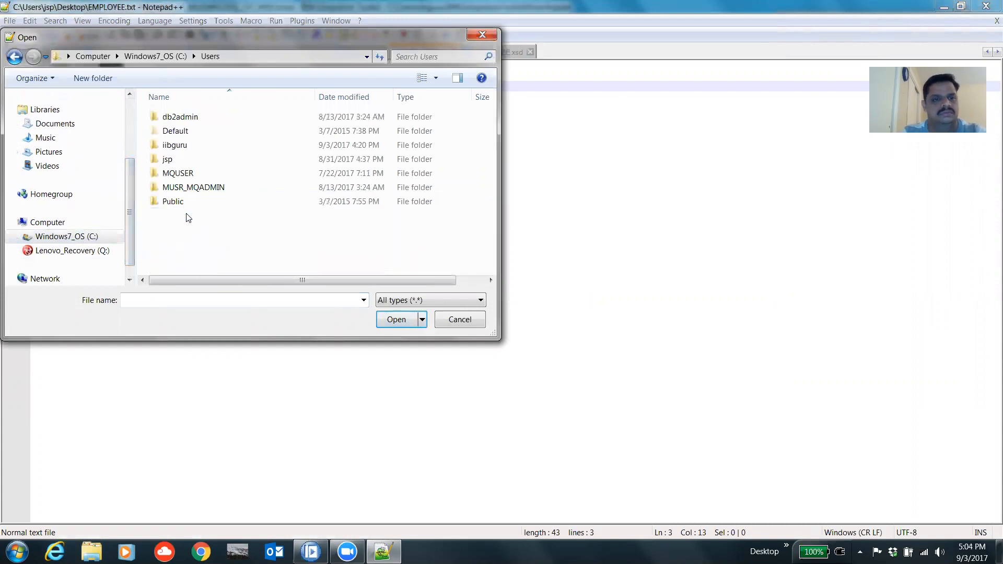
{"action": "double_click", "coordinate": [182, 149]}
{"action": "double_click", "coordinate": [189, 177]}
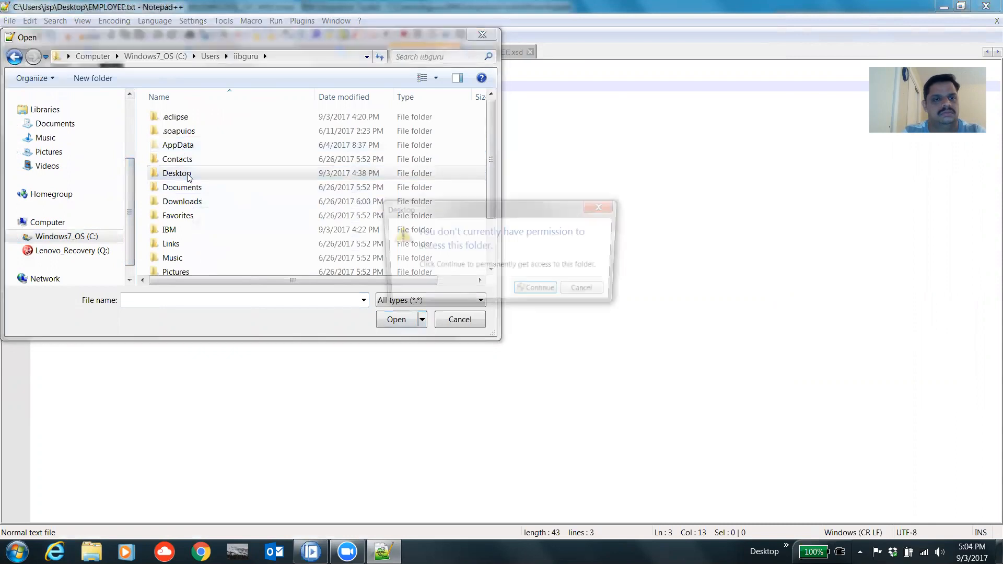
{"action": "left_click", "coordinate": [538, 289]}
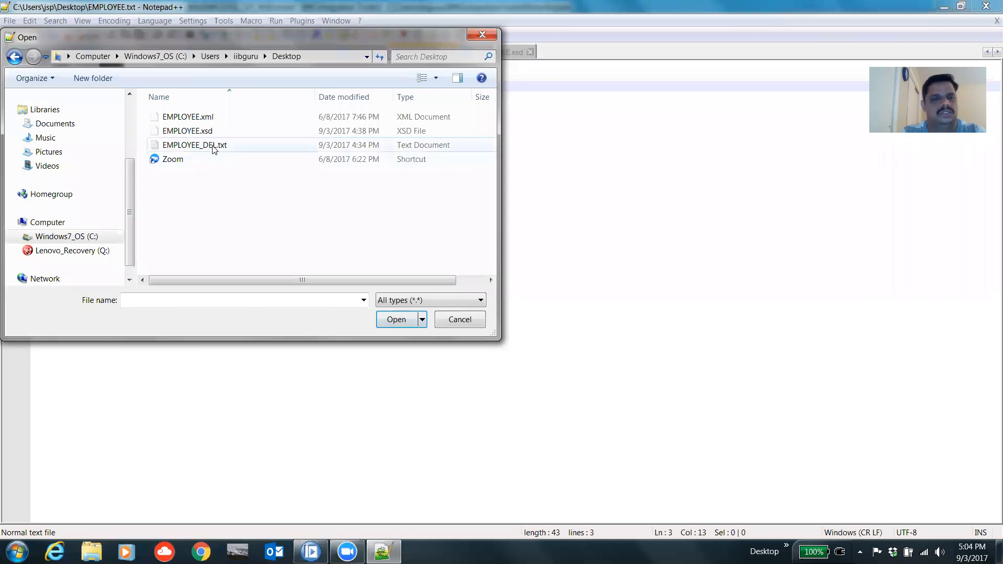
{"action": "double_click", "coordinate": [213, 148]}
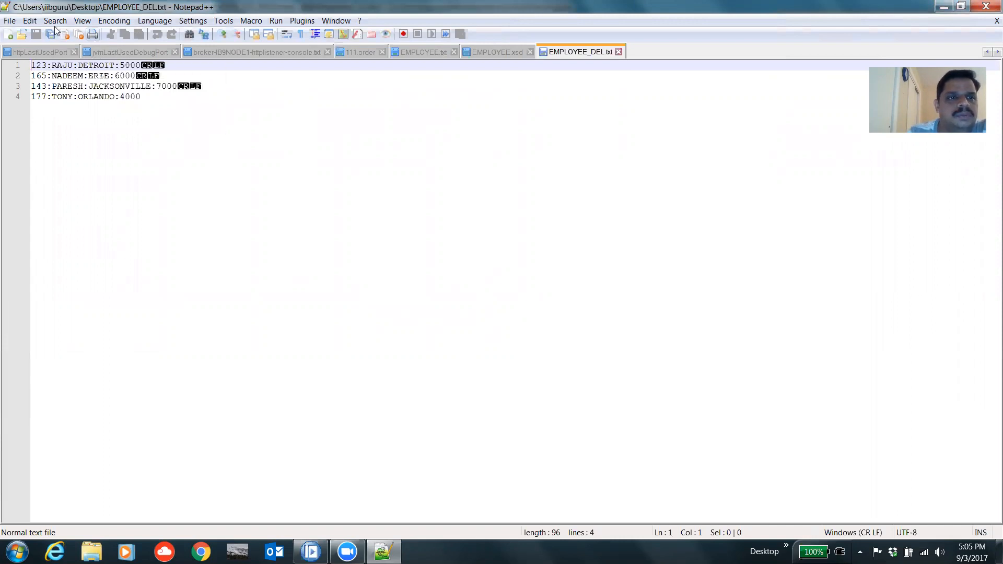
Step: Turn off the end-of-line symbols in the editor view
{"action": "left_click", "coordinate": [80, 24]}
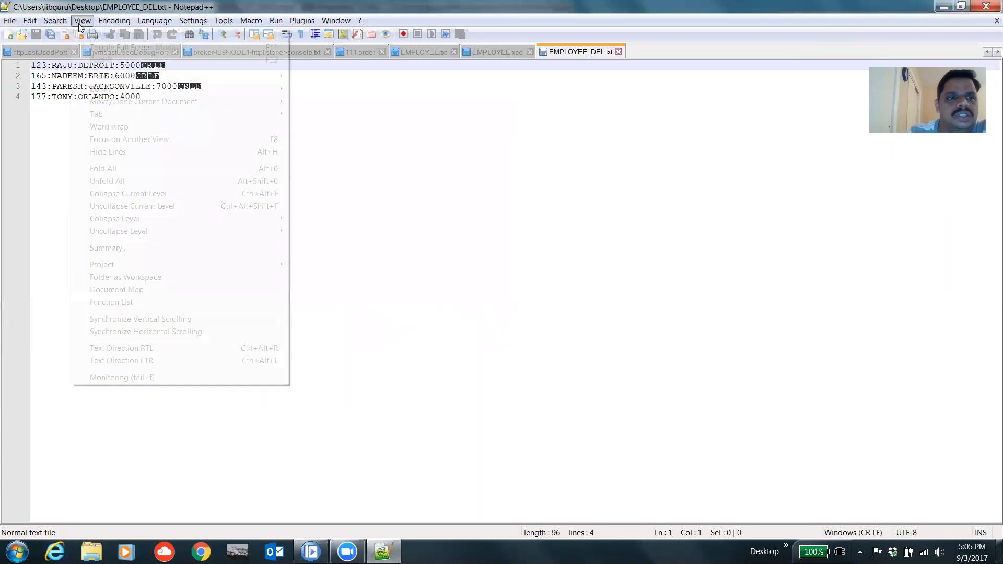
{"action": "mouse_move", "coordinate": [111, 80]}
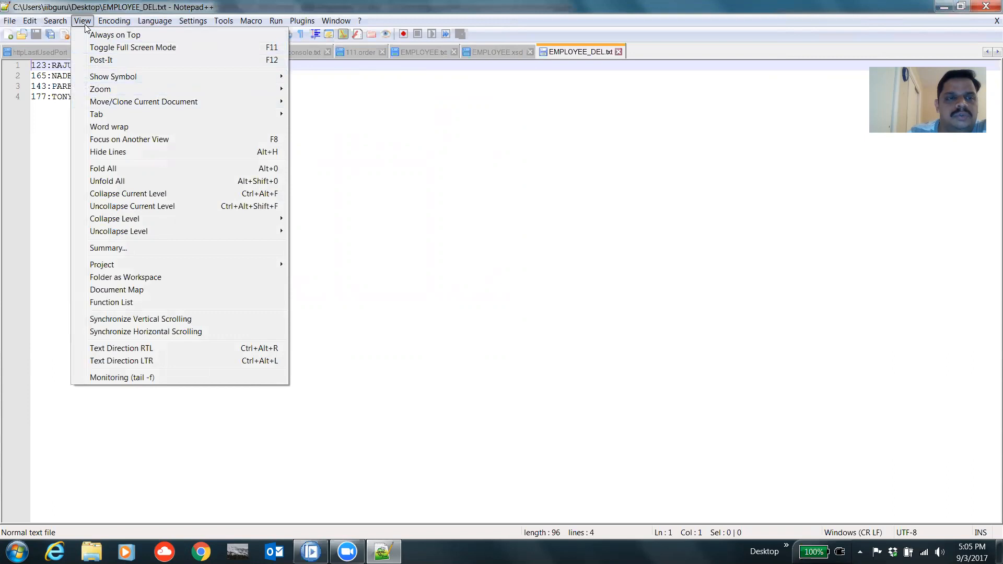
{"action": "mouse_move", "coordinate": [147, 78]}
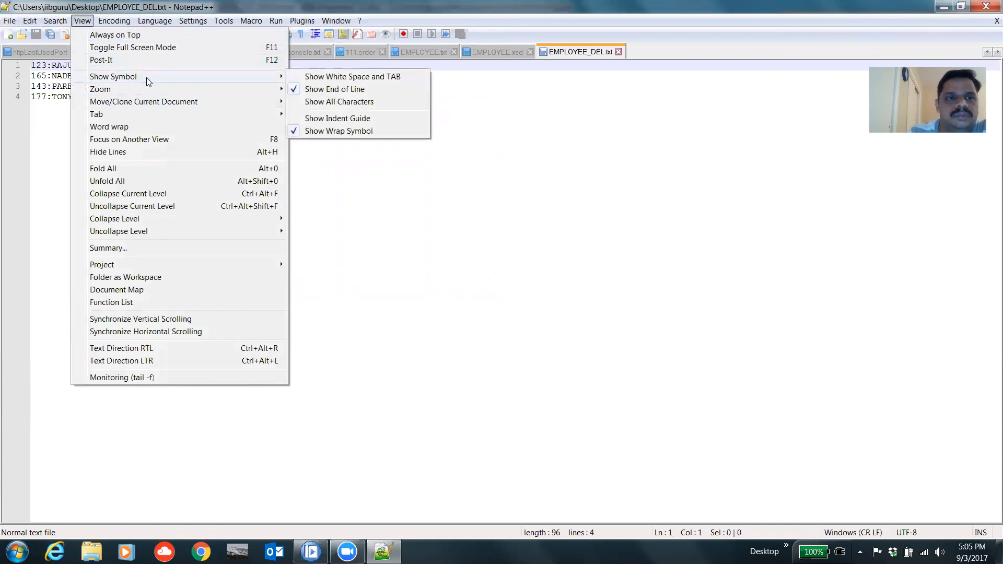
{"action": "left_click", "coordinate": [308, 93]}
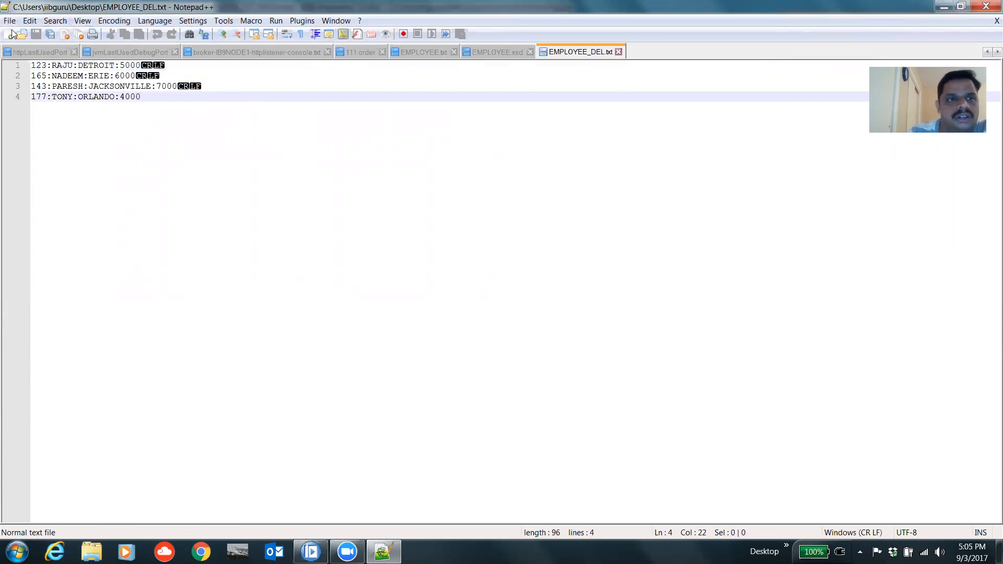
{"action": "left_click", "coordinate": [80, 21]}
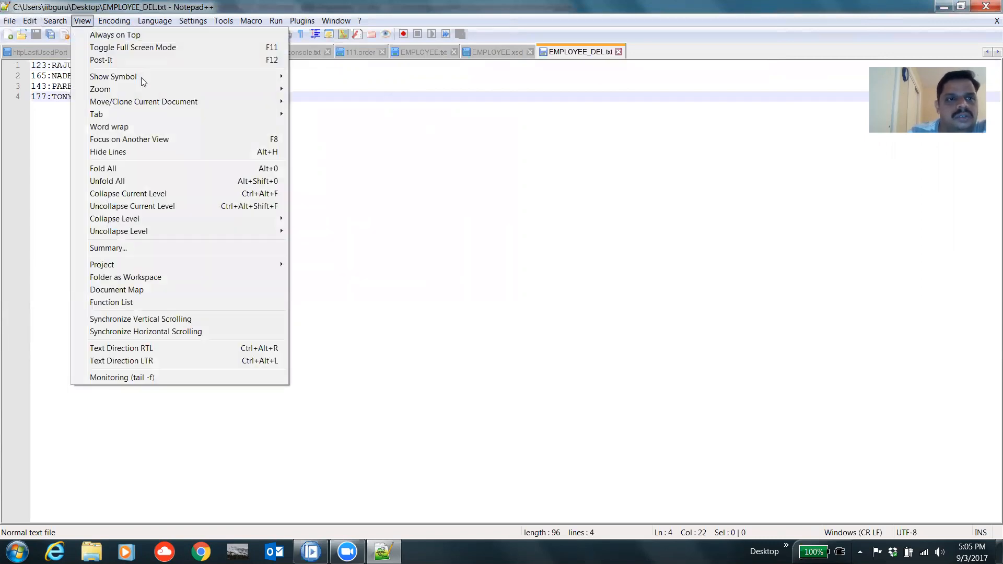
{"action": "mouse_move", "coordinate": [157, 76]}
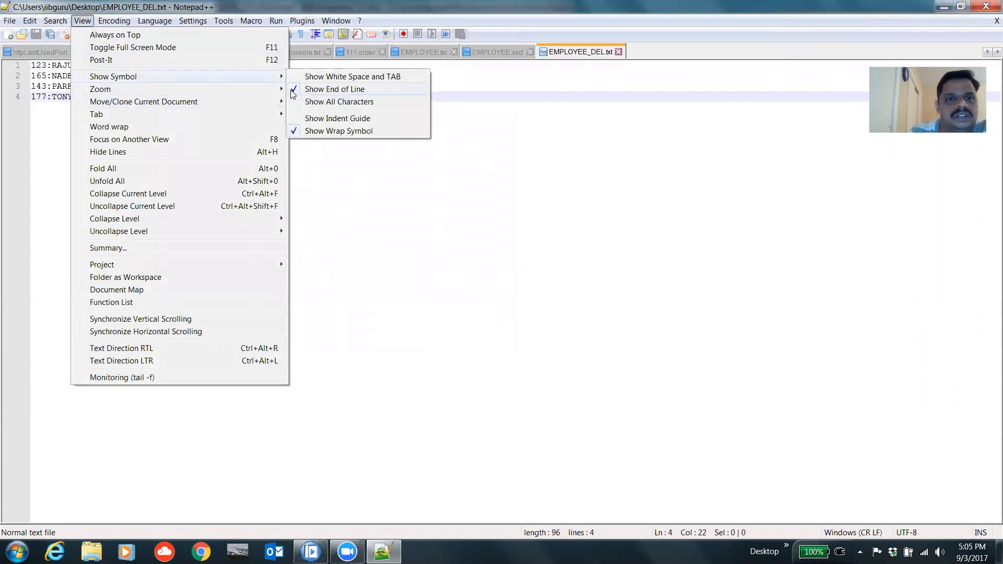
{"action": "left_click", "coordinate": [313, 89]}
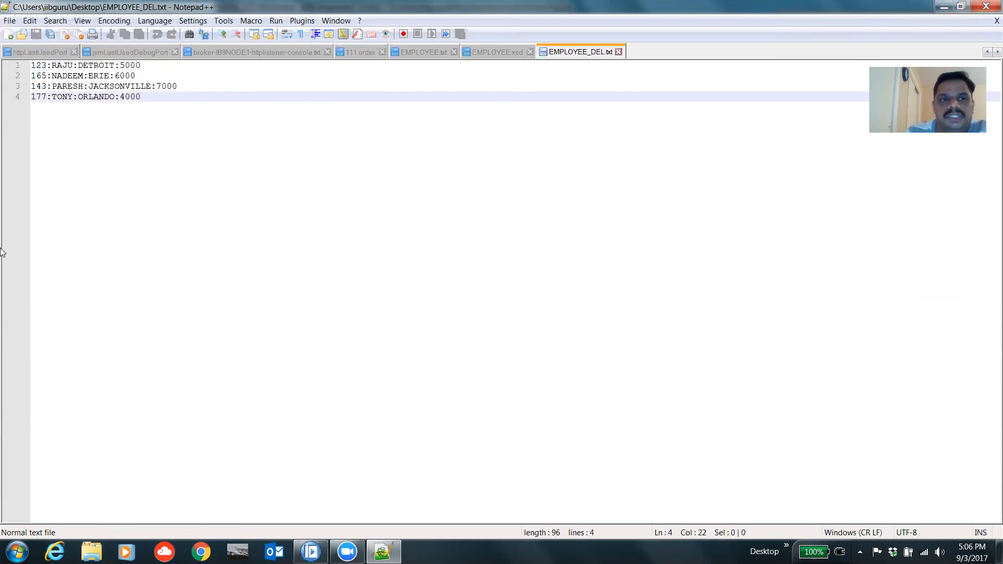
Step: Open EMPLOYEE.xml from the same Desktop folder
{"action": "left_click", "coordinate": [6, 22]}
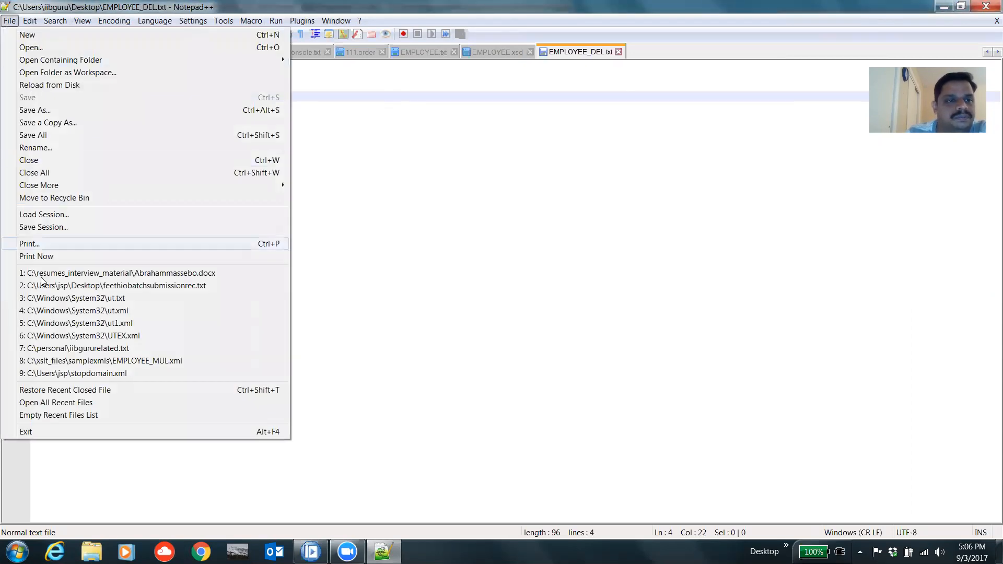
{"action": "left_click", "coordinate": [39, 52]}
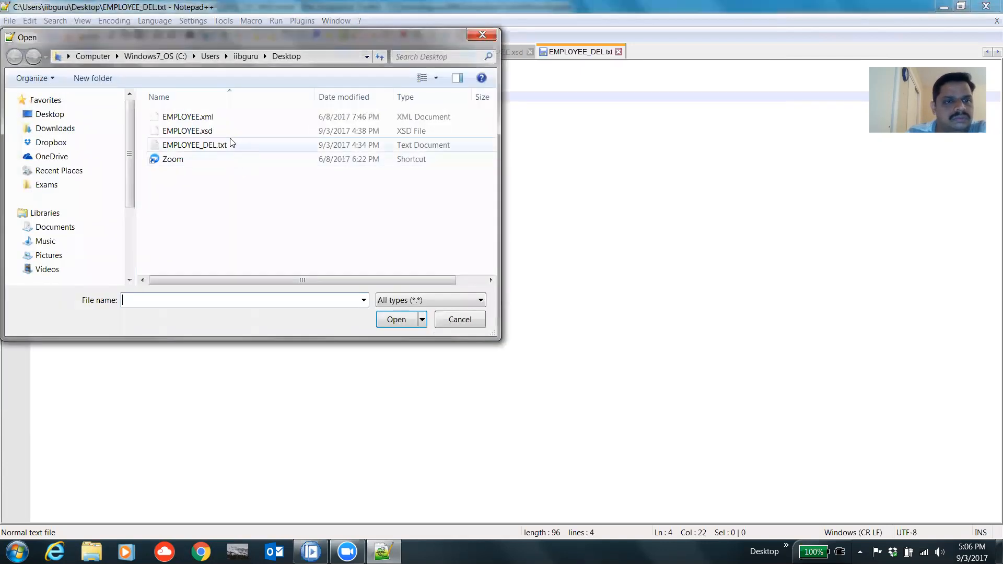
{"action": "double_click", "coordinate": [220, 116]}
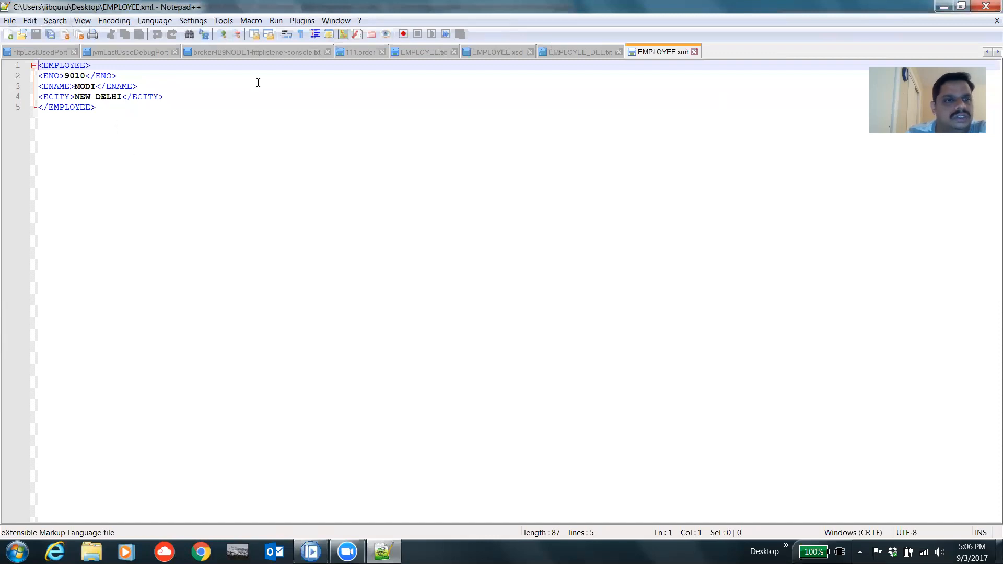
Step: Open EMPLOYEE.xsd from the same Desktop folder
{"action": "left_click", "coordinate": [10, 21]}
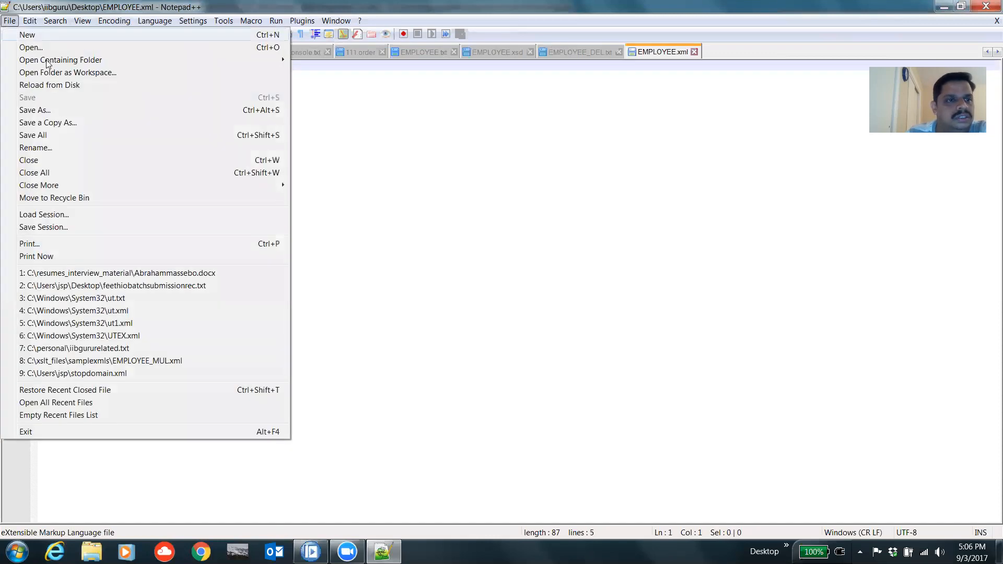
{"action": "left_click", "coordinate": [51, 49]}
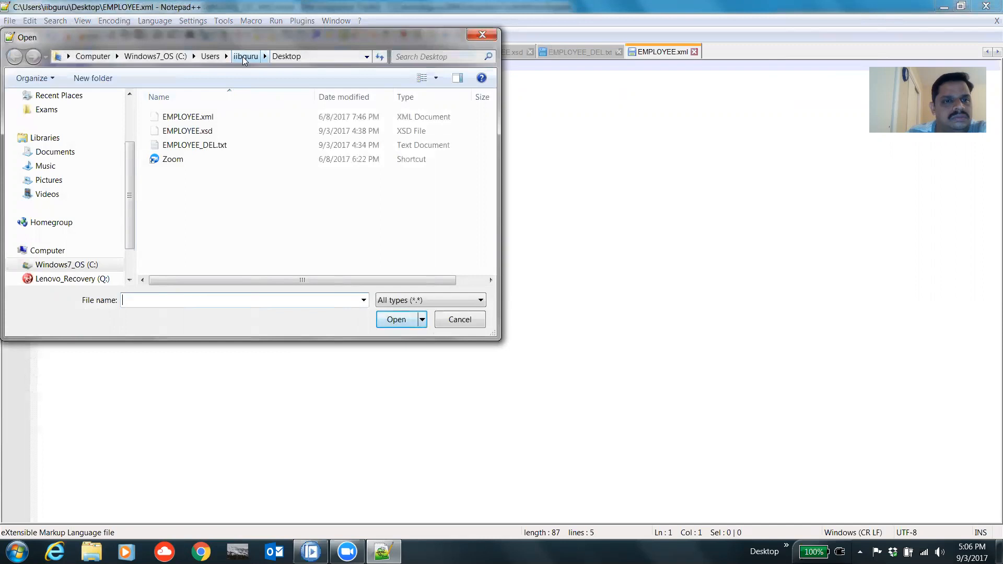
{"action": "left_click", "coordinate": [236, 131]}
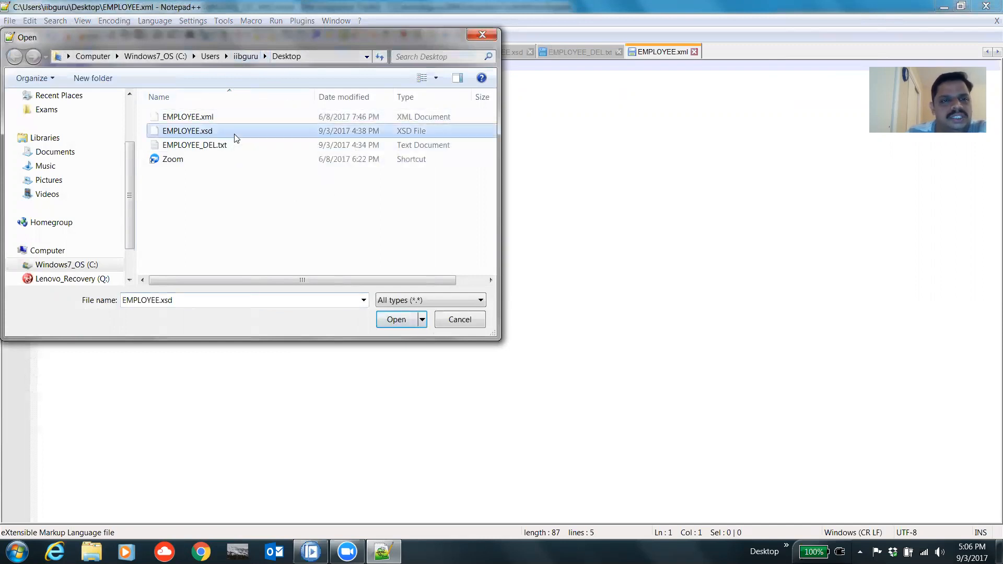
{"action": "left_click", "coordinate": [391, 325]}
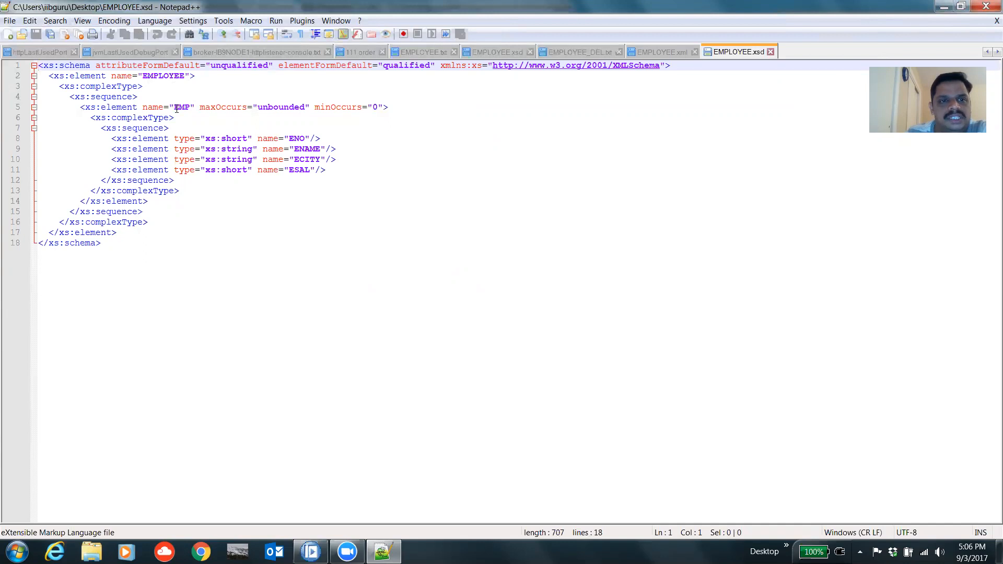
Step: Highlight the EMP element name in the schema and compare it with the EMPLOYEE_DEL.txt records
{"action": "left_click_drag", "start_coordinate": [174, 109], "coordinate": [189, 110]}
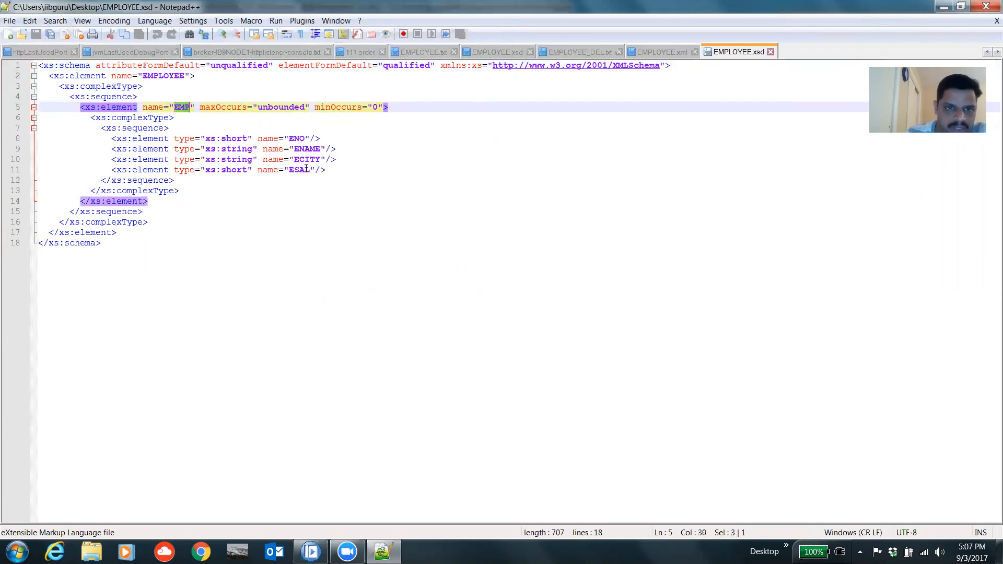
{"action": "left_click", "coordinate": [582, 54]}
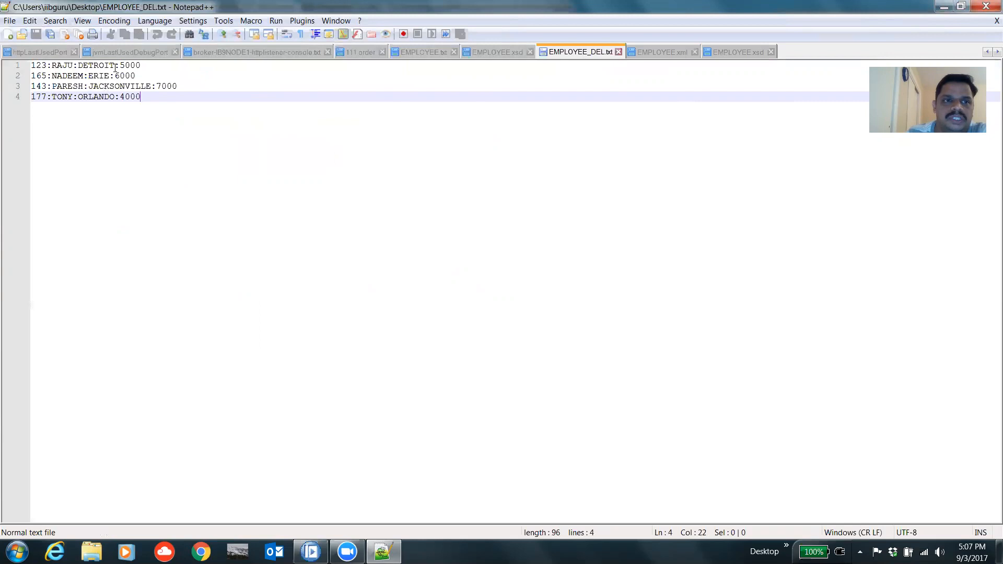
{"action": "left_click", "coordinate": [738, 52]}
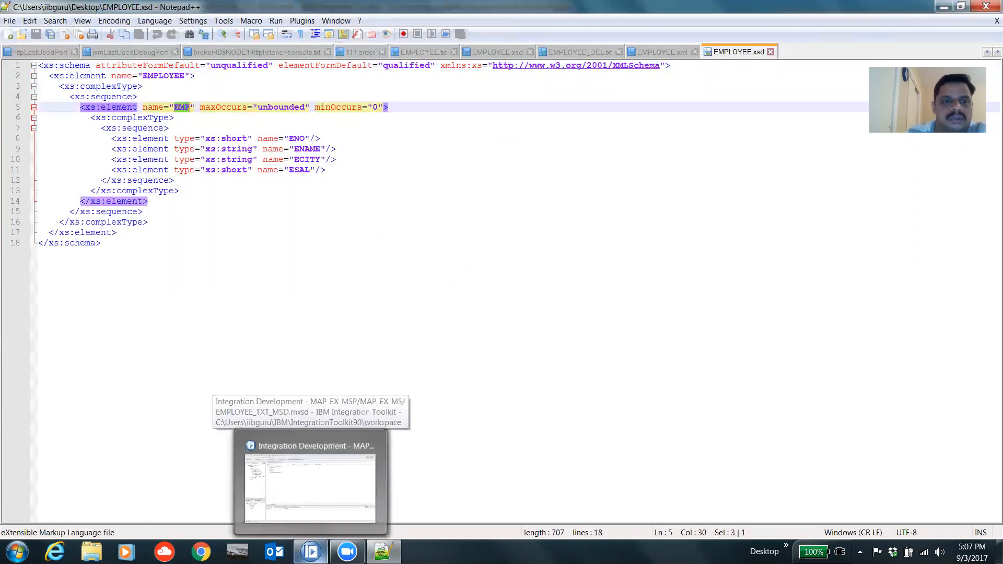
Step: Switch to IBM Integration Toolkit and open the EMPLOYEE.mxsd and EMPLOYEE_TXT_MSD.mxsd message definitions
{"action": "left_click", "coordinate": [310, 552]}
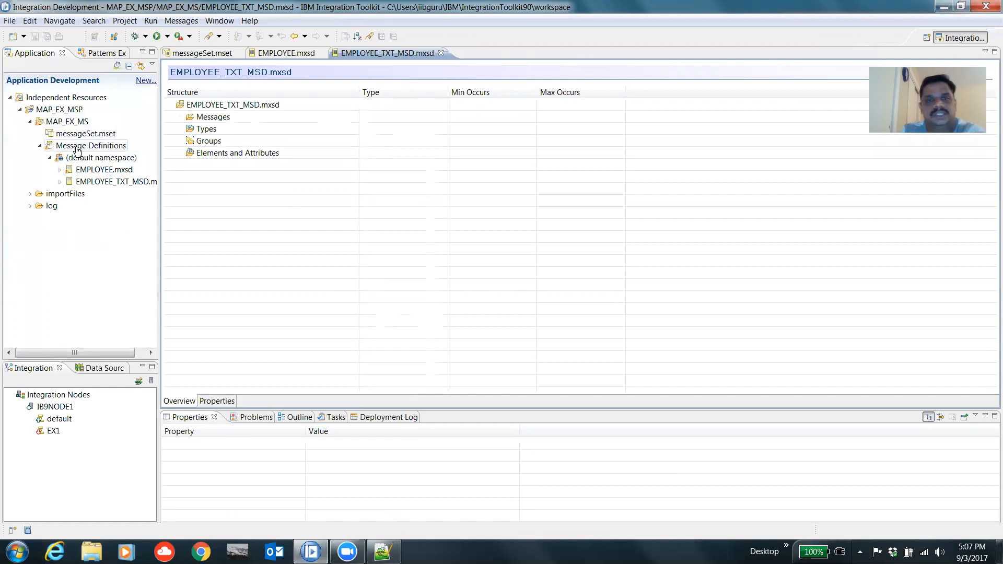
{"action": "double_click", "coordinate": [101, 171]}
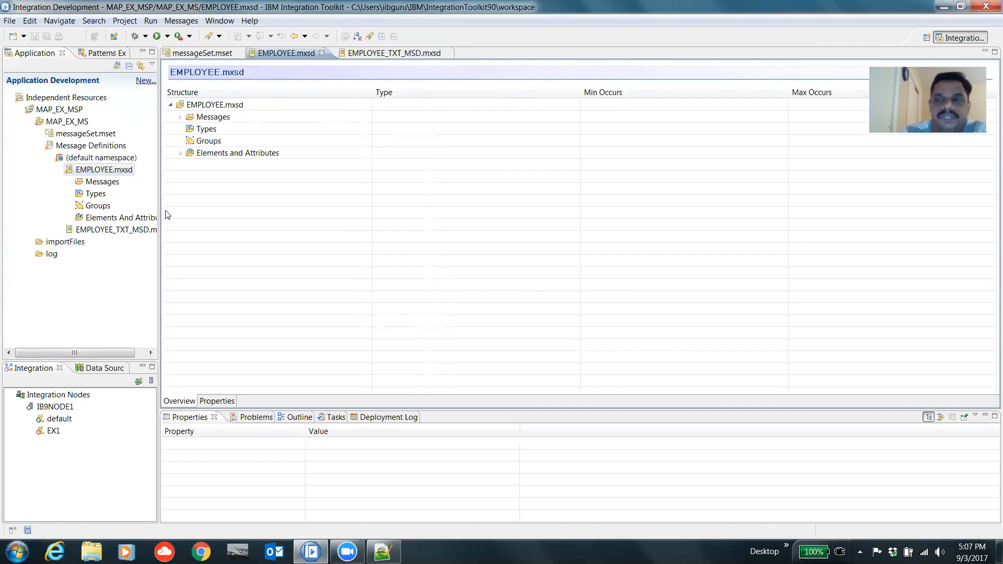
{"action": "left_click", "coordinate": [125, 175]}
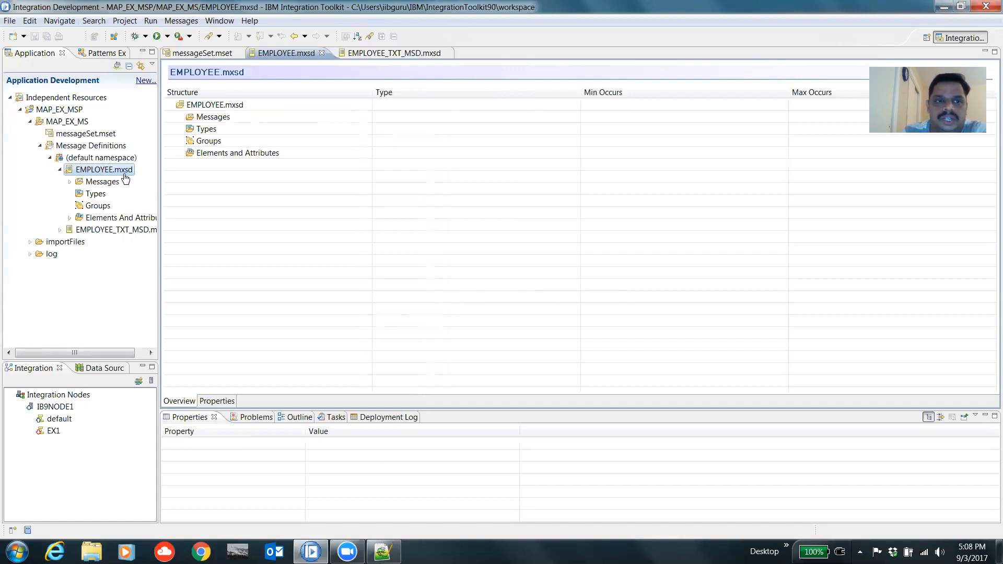
{"action": "double_click", "coordinate": [102, 231]}
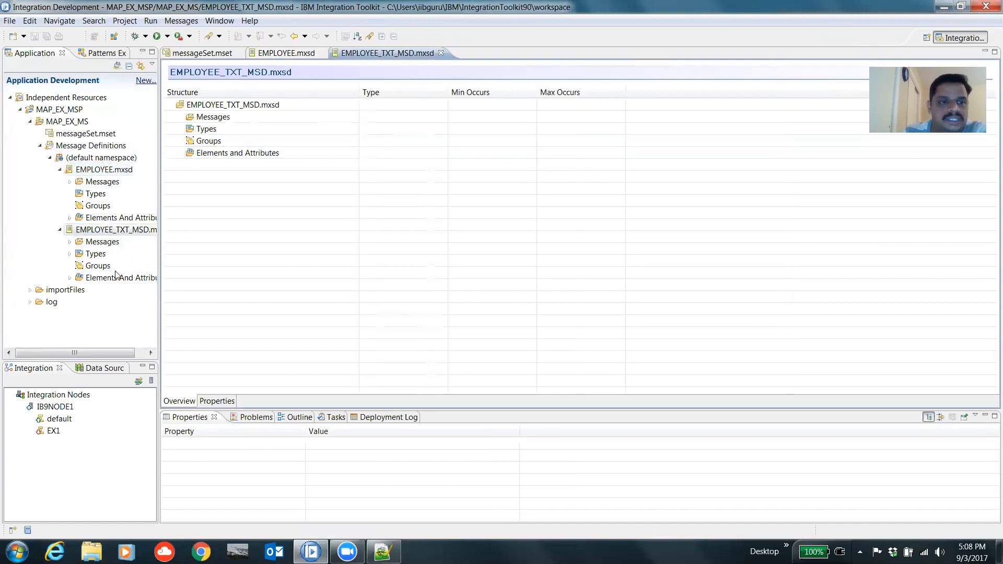
Step: Create a new application named MAPPINGNODE_EX
{"action": "left_click", "coordinate": [10, 21]}
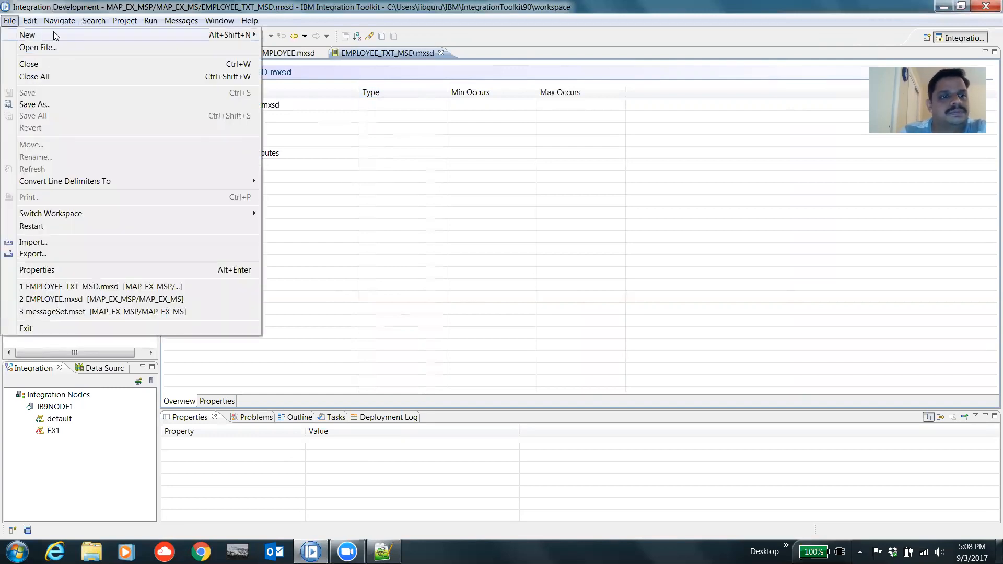
{"action": "mouse_move", "coordinate": [238, 34]}
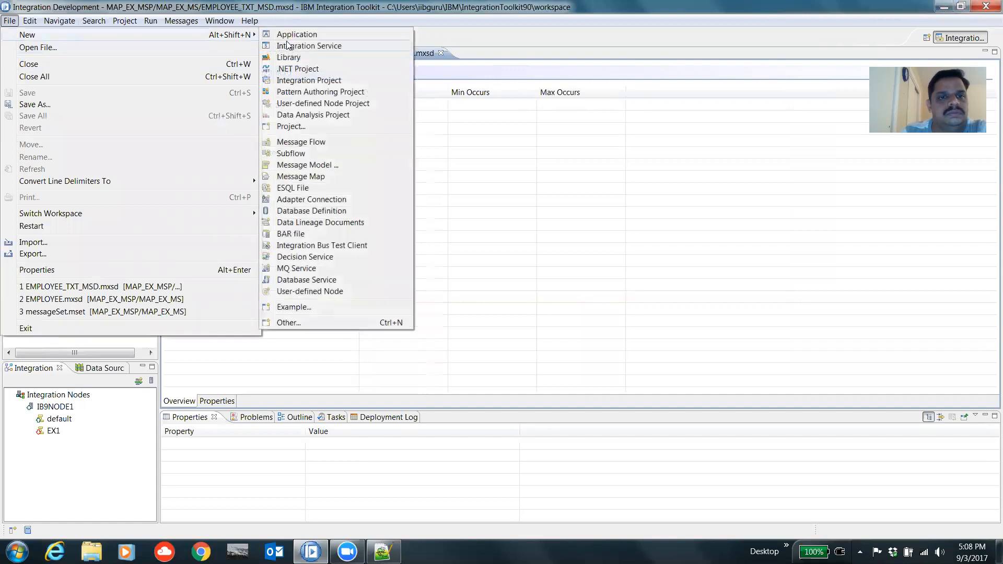
{"action": "left_click", "coordinate": [296, 35]}
{"action": "type", "text": "mapde"}
{"action": "key", "text": "BackSpace"}
{"action": "key", "text": "BackSpace"}
{"action": "key", "text": "BackSpace"}
{"action": "key", "text": "BackSpace"}
{"action": "key", "text": "BackSpace"}
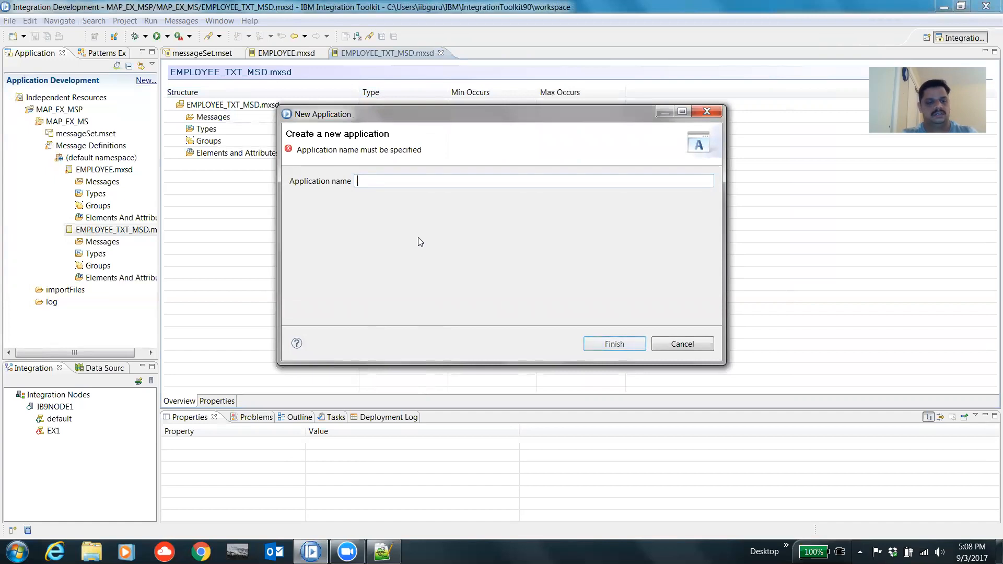
{"action": "type", "text": "MAPPIN"}
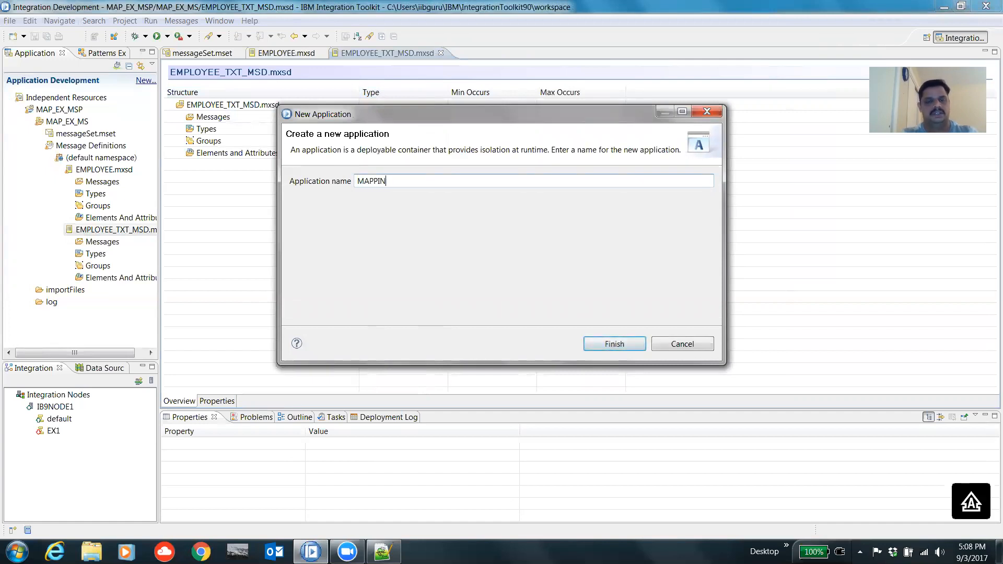
{"action": "type", "text": "GNODE_EX"}
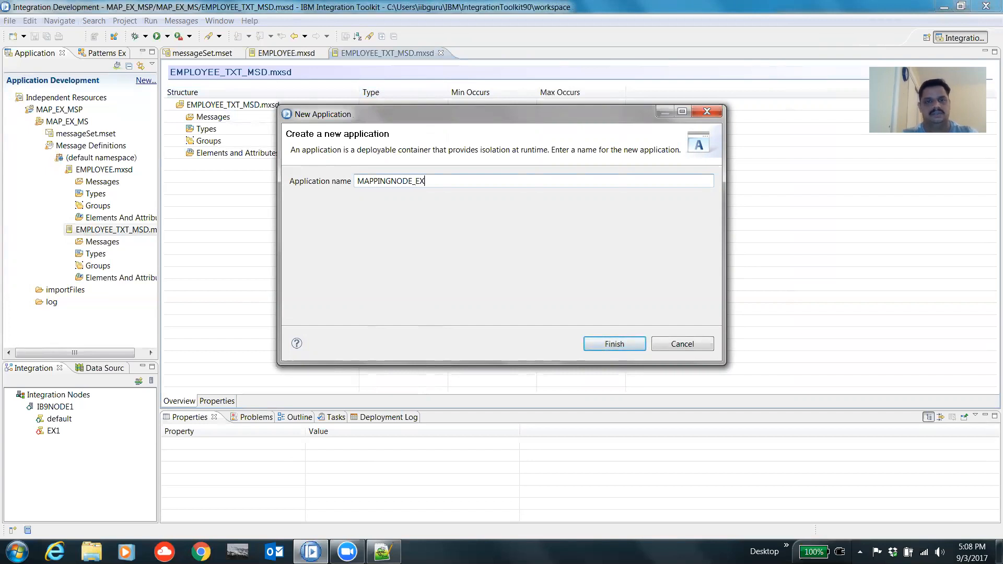
{"action": "left_click", "coordinate": [604, 346]}
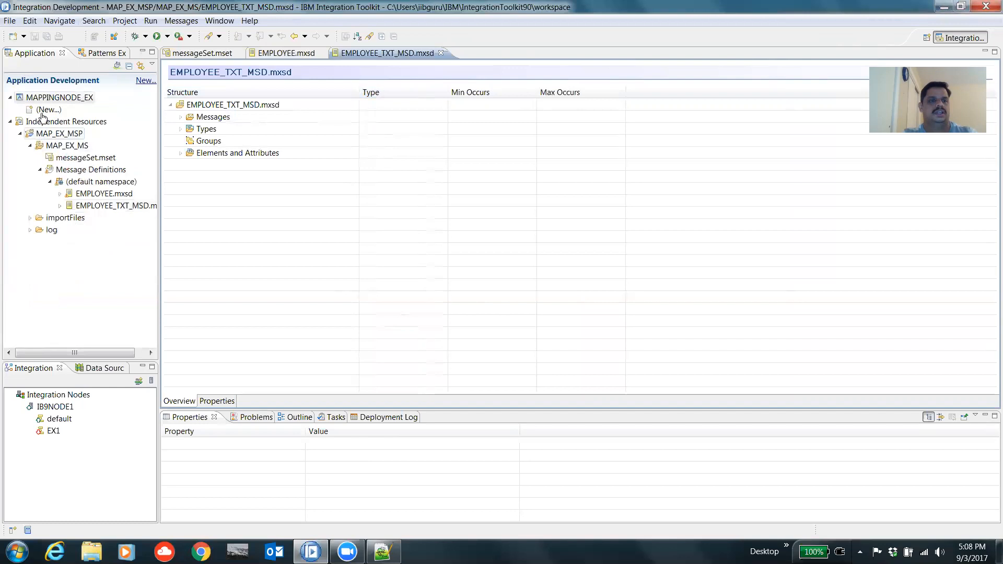
Step: Create a message flow named MAP_TXT_XML in the MAPPINGNODE_EX application
{"action": "left_click", "coordinate": [46, 109]}
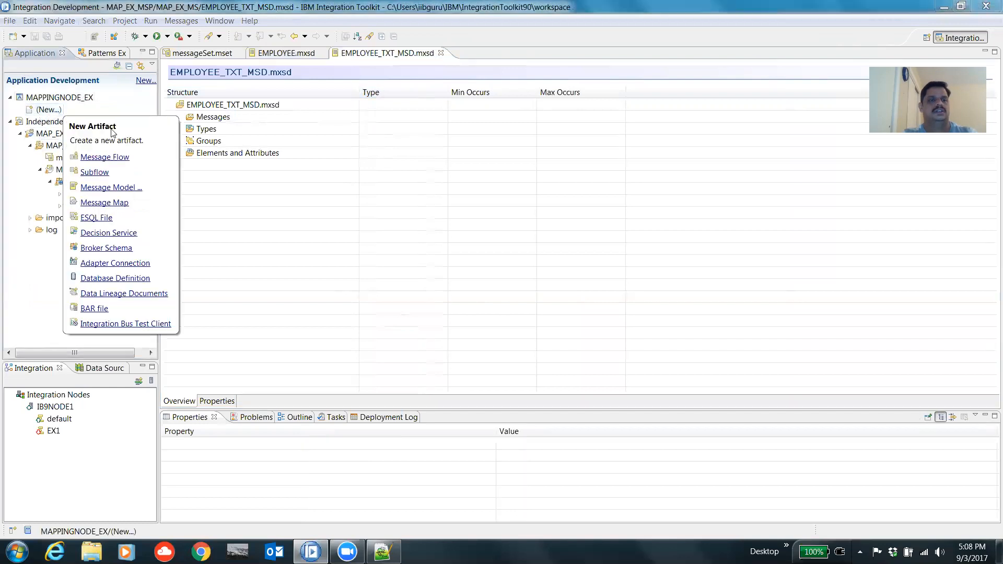
{"action": "left_click", "coordinate": [111, 157]}
{"action": "type", "text": "MAP"}
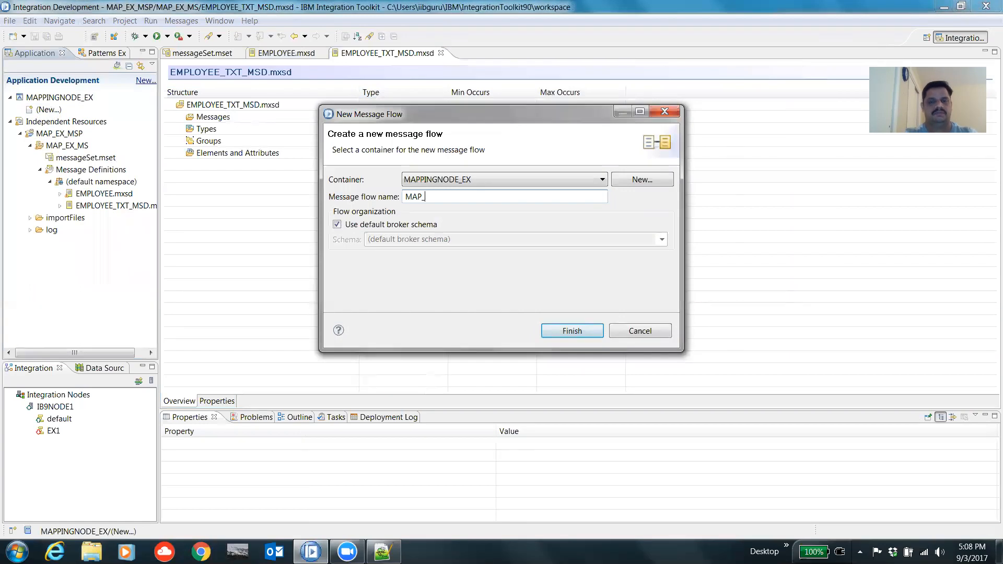
{"action": "type", "text": "_TXT"}
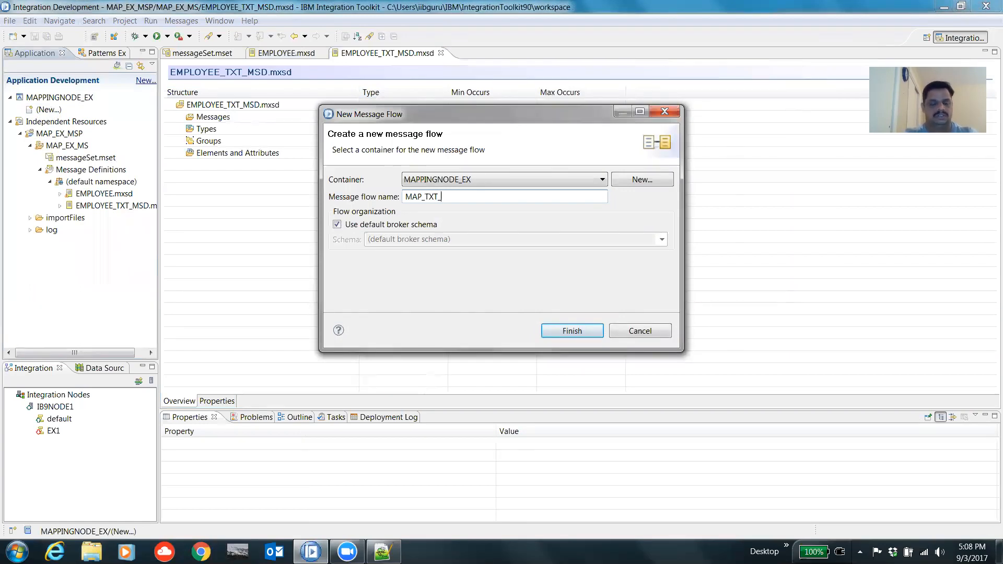
{"action": "type", "text": "_XML"}
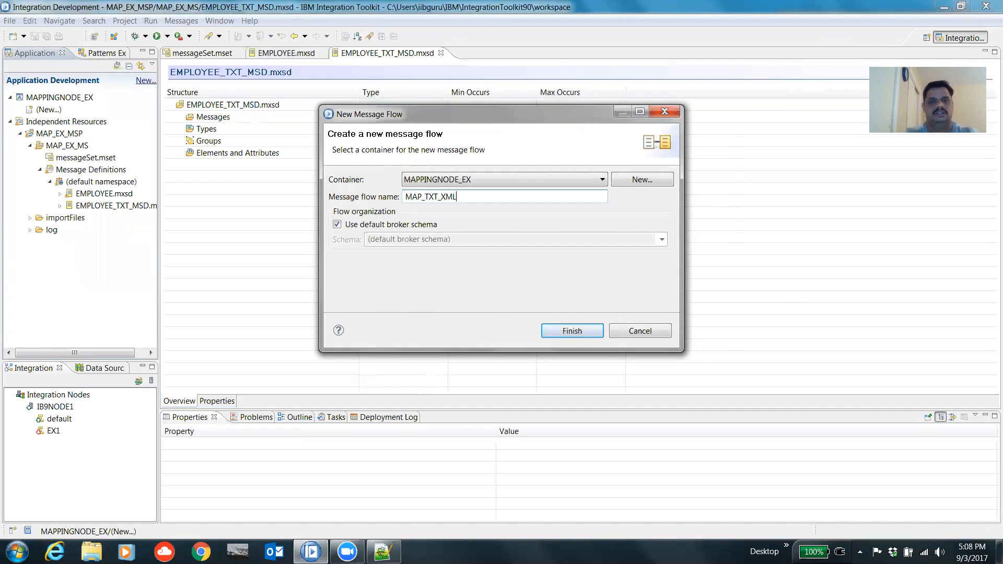
{"action": "left_click", "coordinate": [578, 332]}
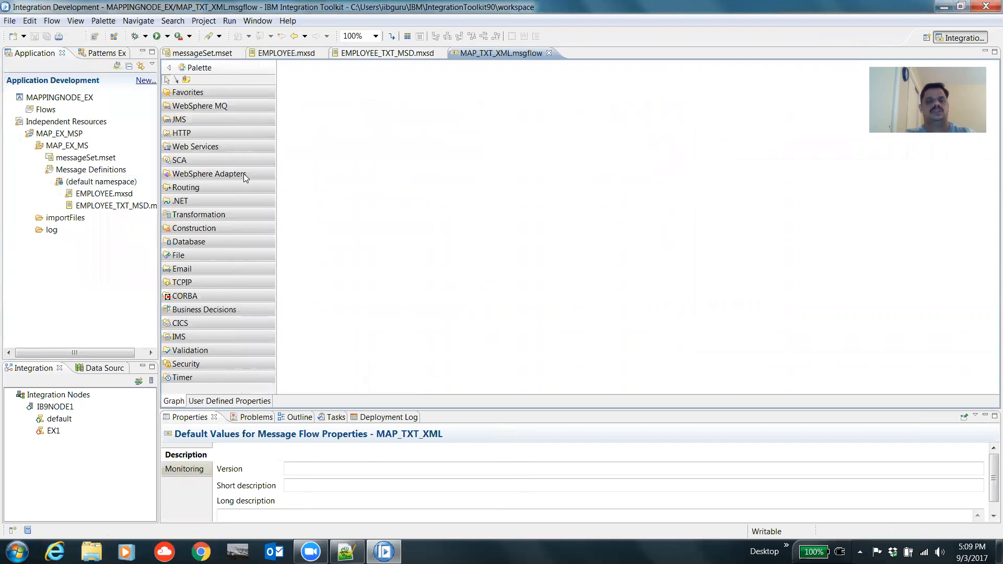
Step: Add an MQInput node and a Mapping node to the flow canvas
{"action": "left_click", "coordinate": [219, 106]}
{"action": "left_click", "coordinate": [187, 120]}
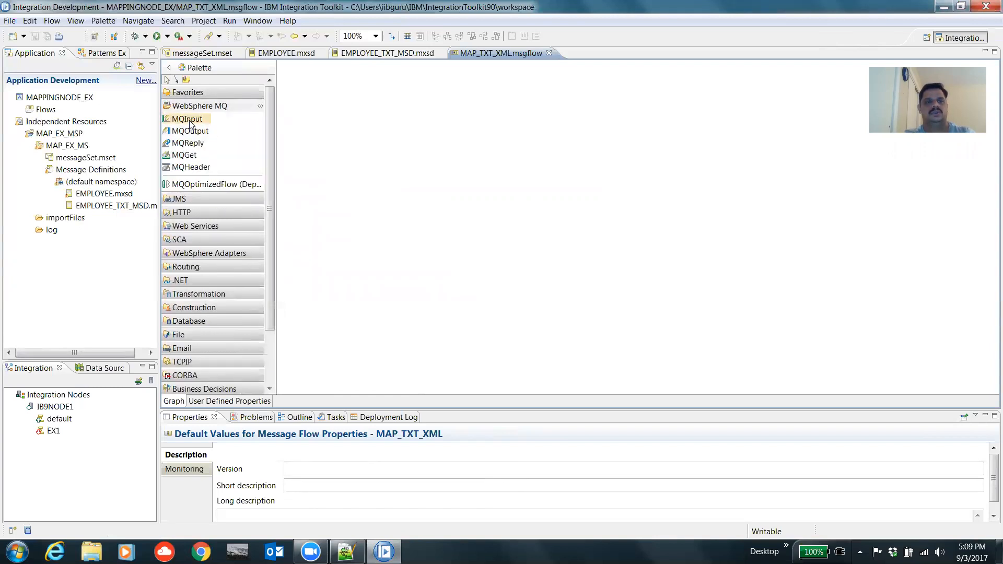
{"action": "left_click", "coordinate": [327, 259]}
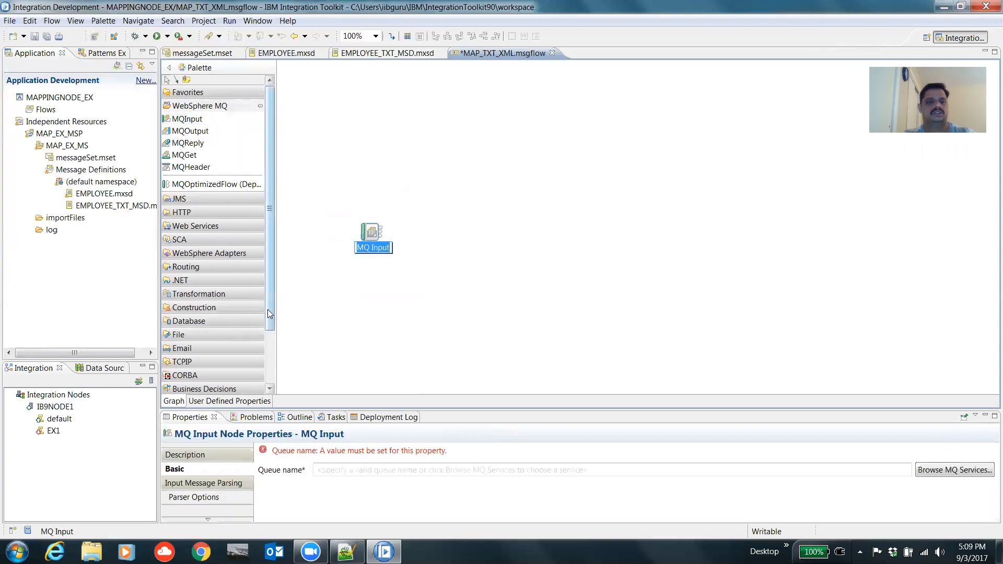
{"action": "left_click", "coordinate": [220, 294]}
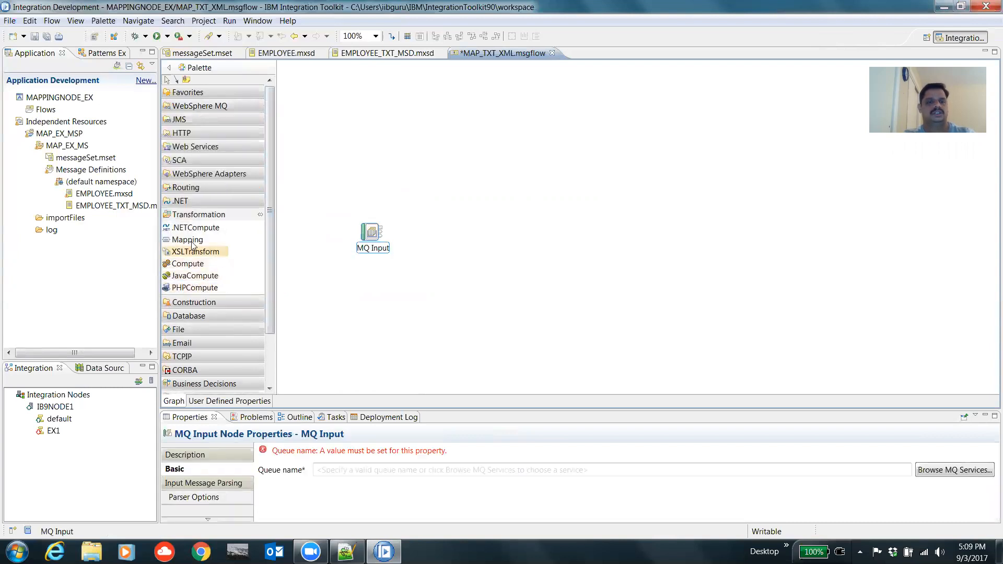
{"action": "left_click_drag", "start_coordinate": [198, 242], "coordinate": [555, 236]}
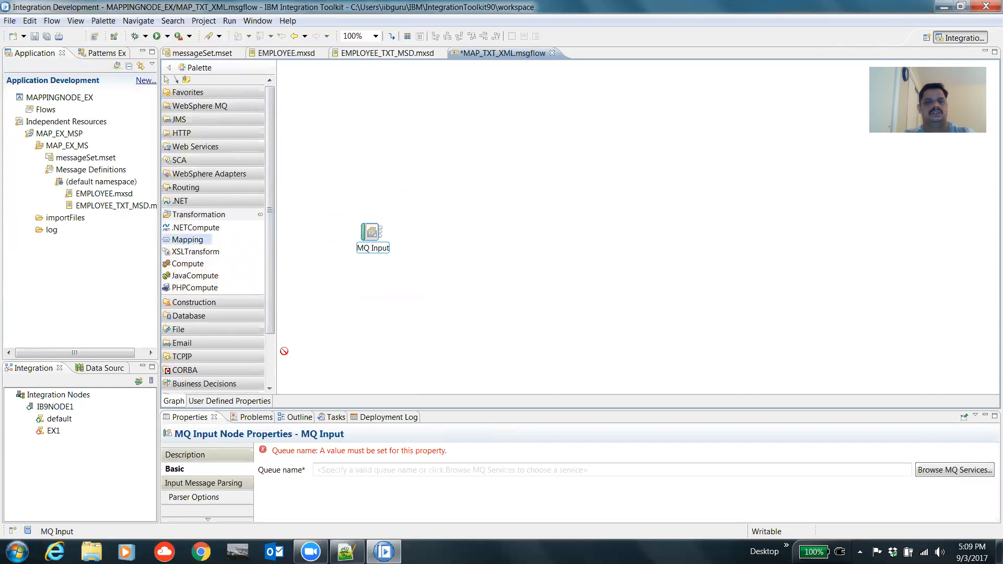
Step: Add an MQOutput node and wire MQ Input through Mapping to MQ Output
{"action": "left_click", "coordinate": [205, 107]}
{"action": "left_click_drag", "start_coordinate": [194, 131], "coordinate": [760, 233]}
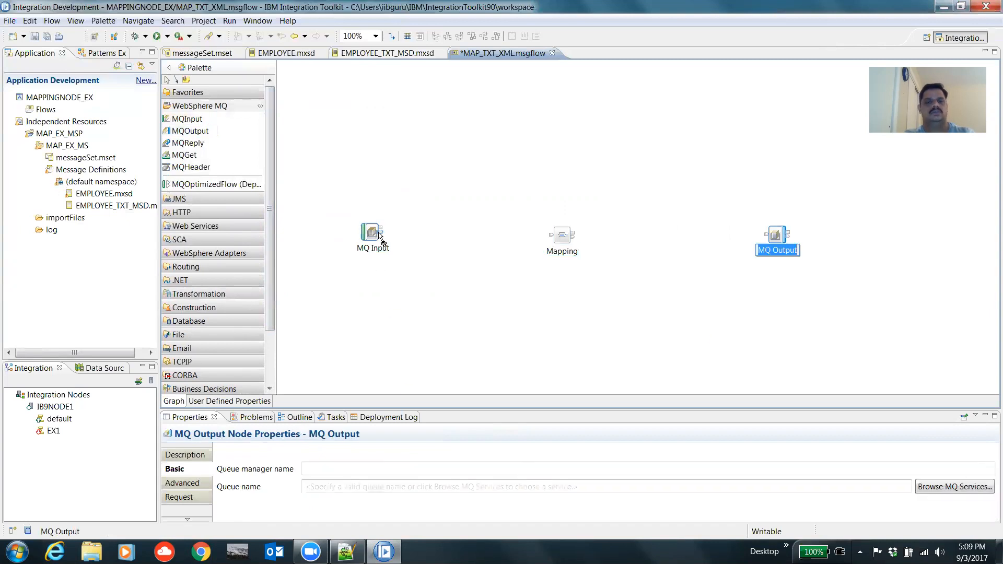
{"action": "left_click_drag", "start_coordinate": [382, 232], "coordinate": [765, 235]}
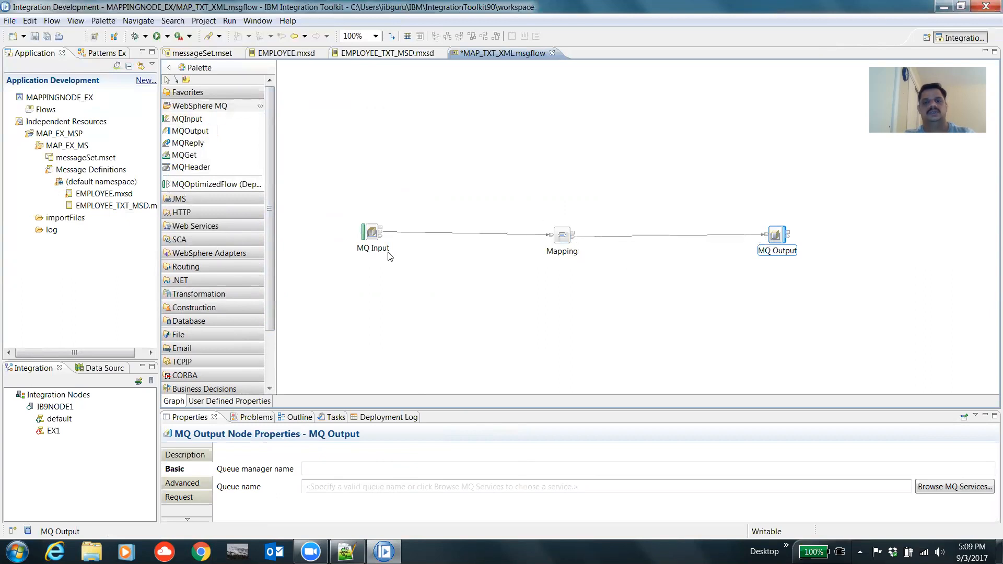
Step: Move the Mapping node higher and set the MQ Input node's queue name to IN
{"action": "left_click_drag", "start_coordinate": [562, 236], "coordinate": [556, 197]}
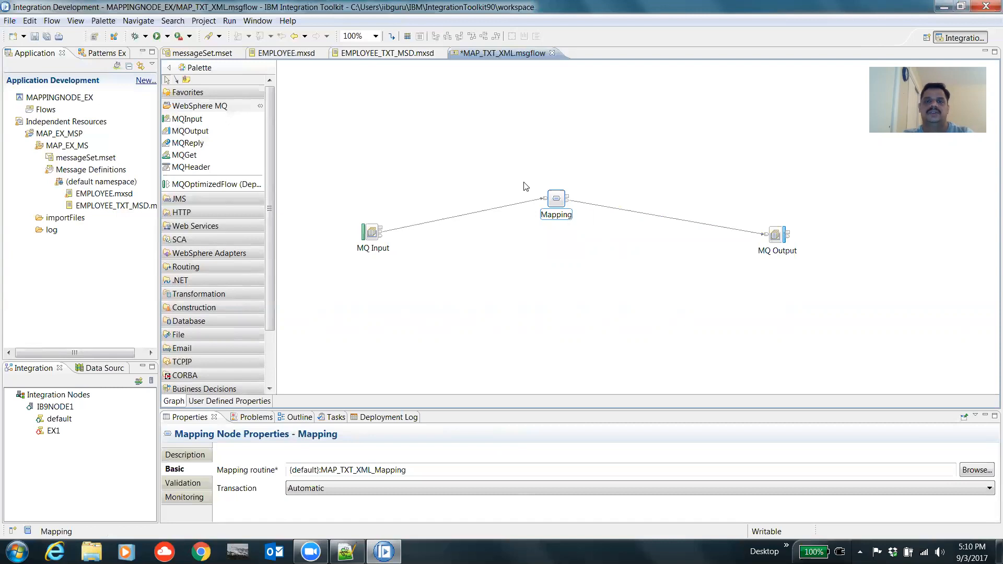
{"action": "left_click_drag", "start_coordinate": [536, 184], "coordinate": [587, 248]}
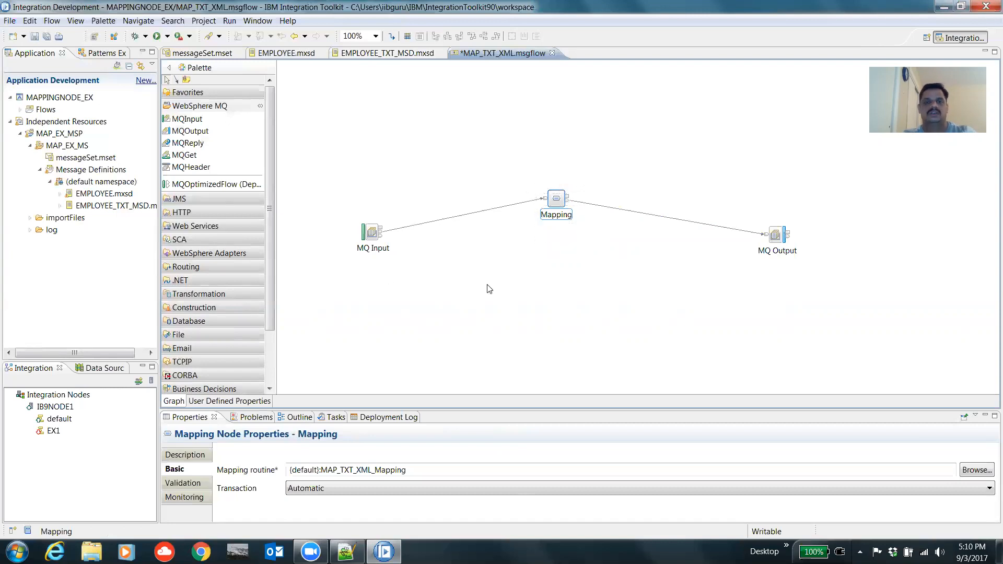
{"action": "left_click", "coordinate": [371, 232]}
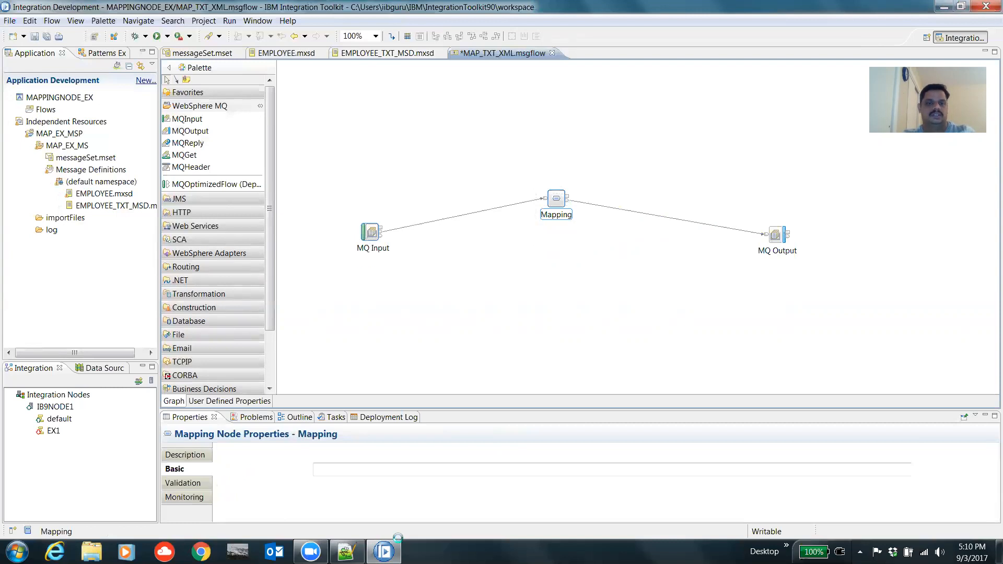
{"action": "left_click", "coordinate": [401, 471]}
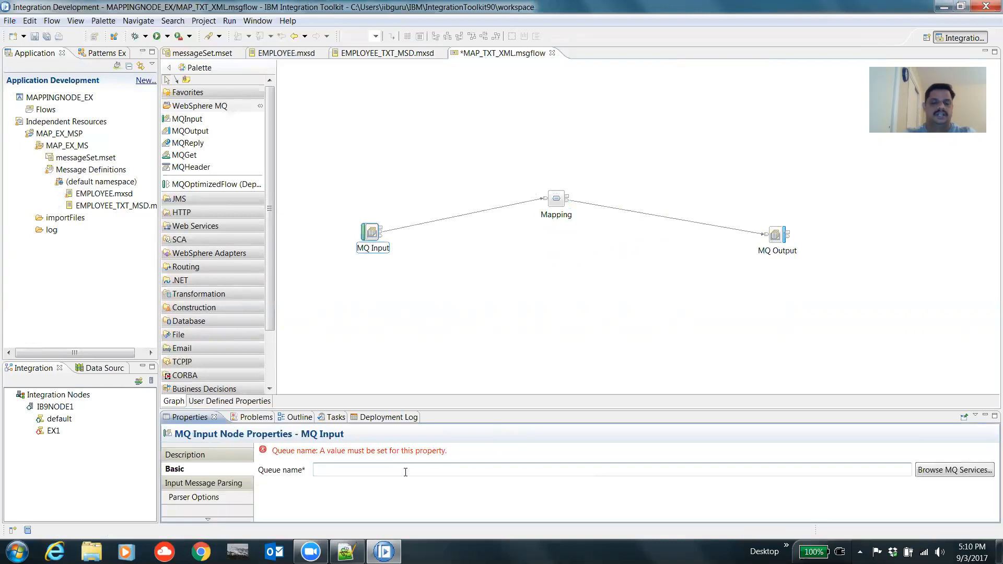
{"action": "type", "text": "IN"}
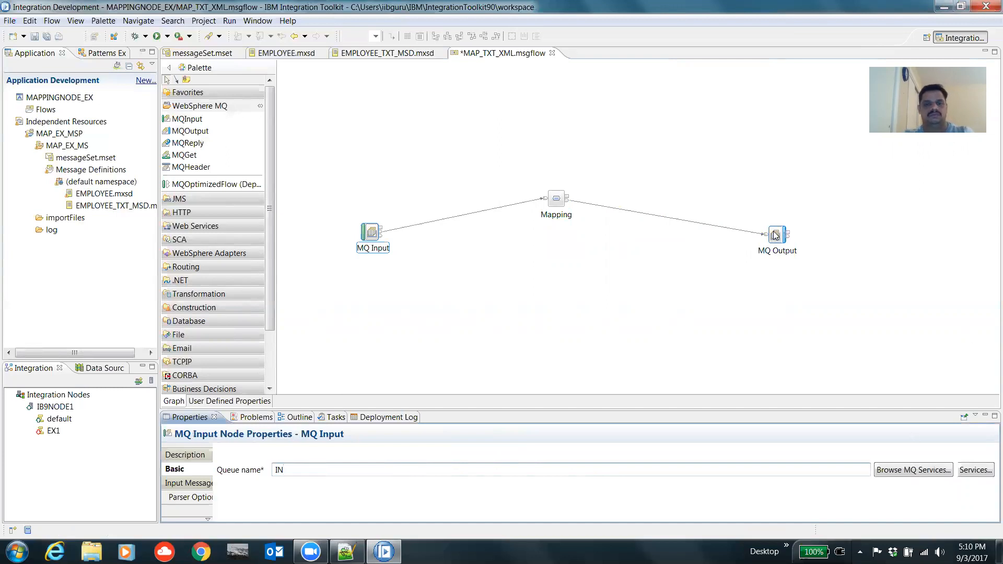
Step: Set the MQ Output node's queue name to OUT
{"action": "left_click", "coordinate": [775, 236]}
{"action": "left_click", "coordinate": [402, 487]}
{"action": "type", "text": "OUT"}
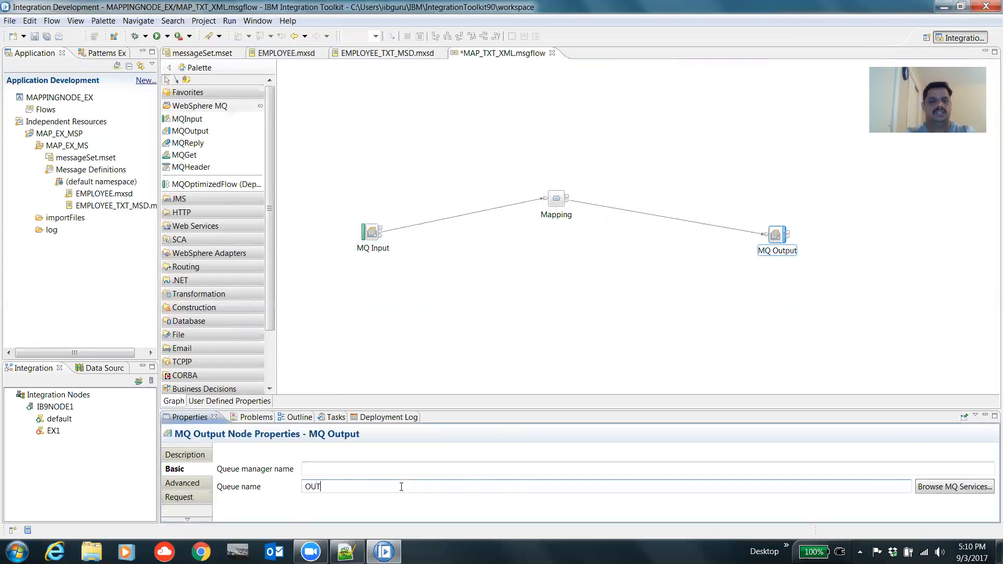
{"action": "left_click", "coordinate": [365, 238]}
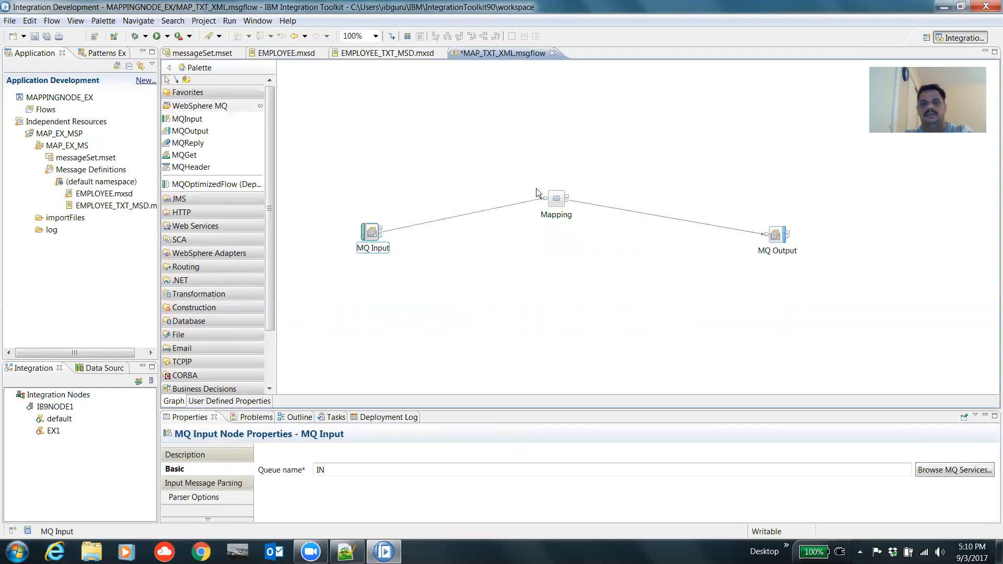
{"action": "left_click_drag", "start_coordinate": [536, 185], "coordinate": [586, 244]}
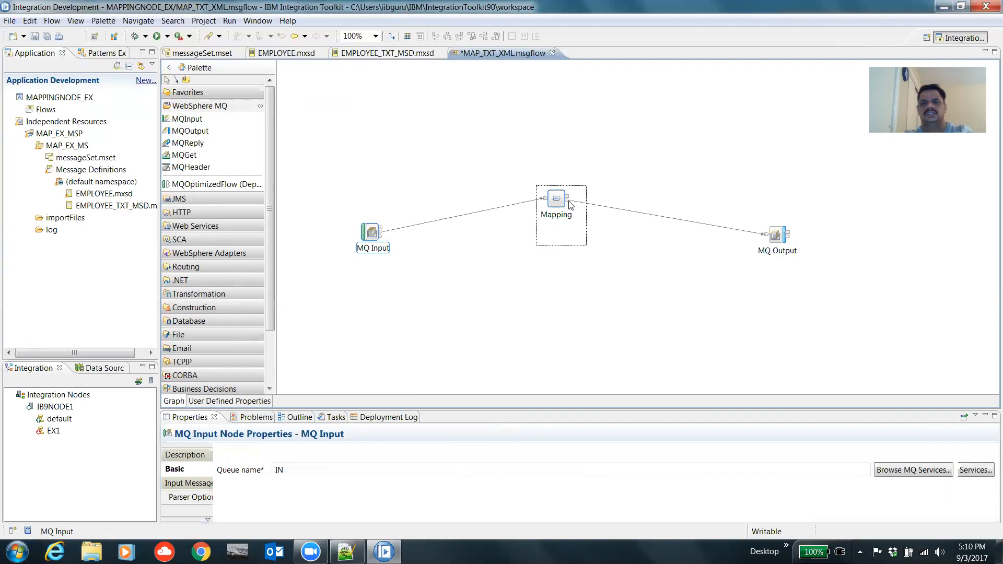
{"action": "left_click_drag", "start_coordinate": [762, 206], "coordinate": [815, 278]}
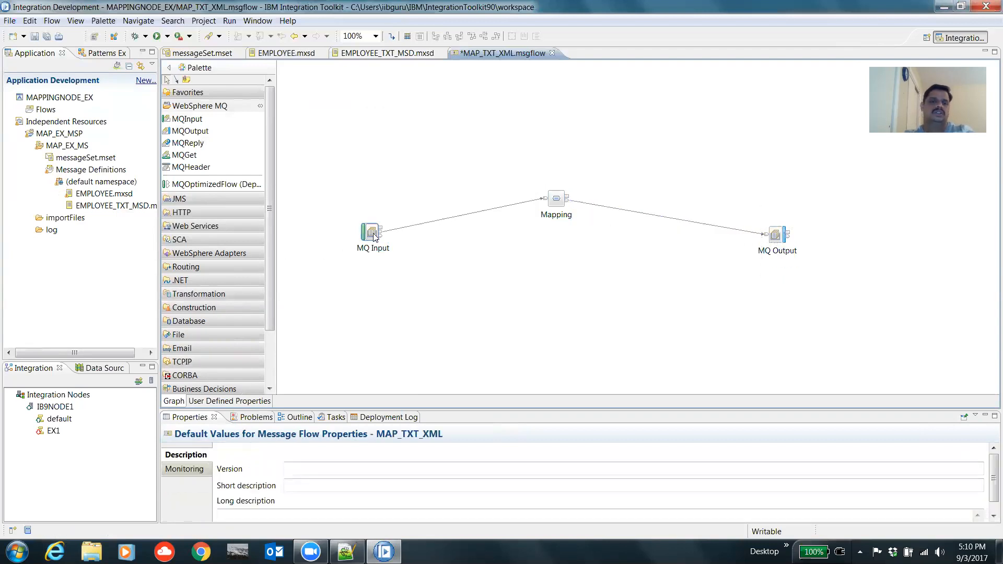
Step: Set the MQ Input node's input message domain to MRM
{"action": "left_click", "coordinate": [374, 241]}
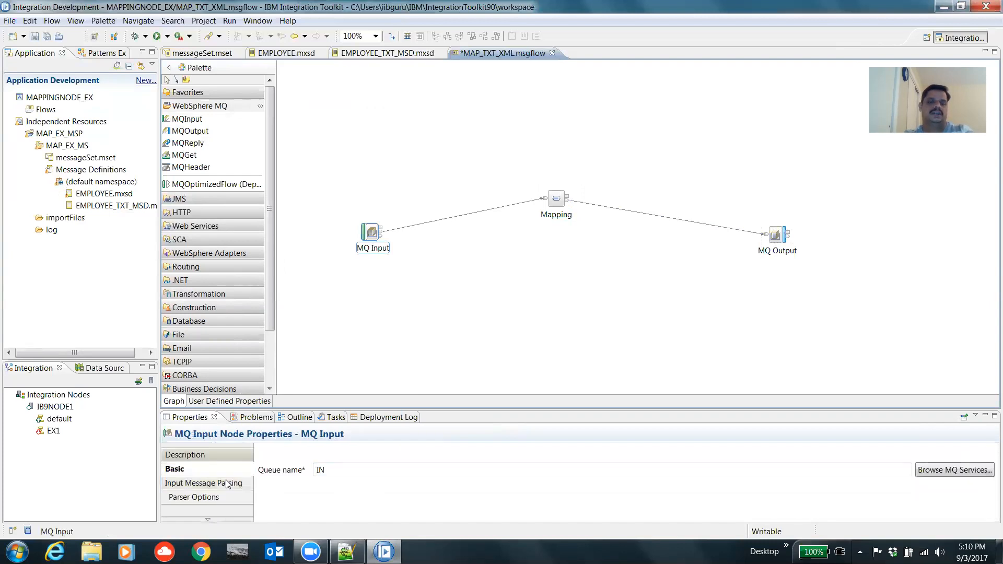
{"action": "left_click", "coordinate": [229, 482]}
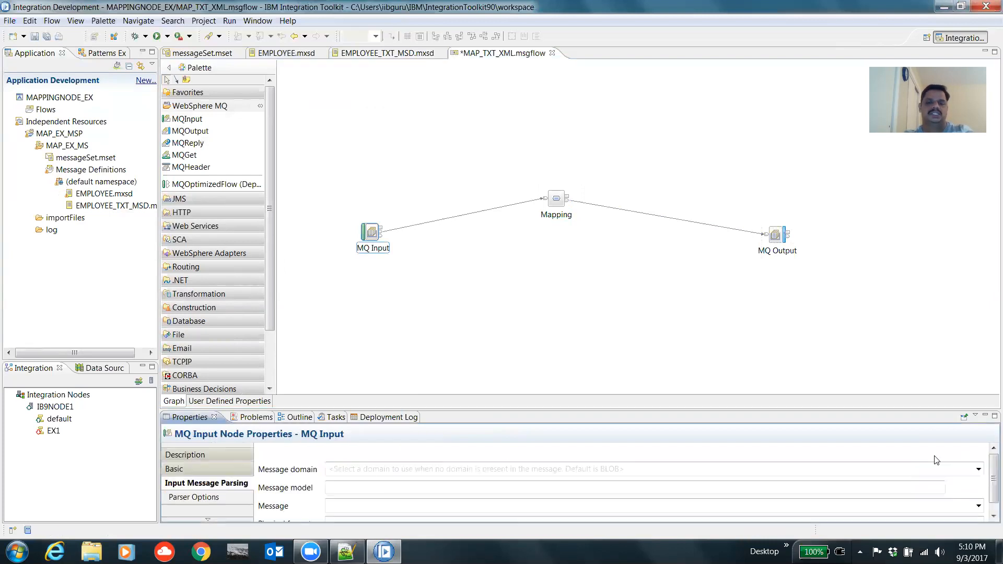
{"action": "left_click", "coordinate": [994, 416]}
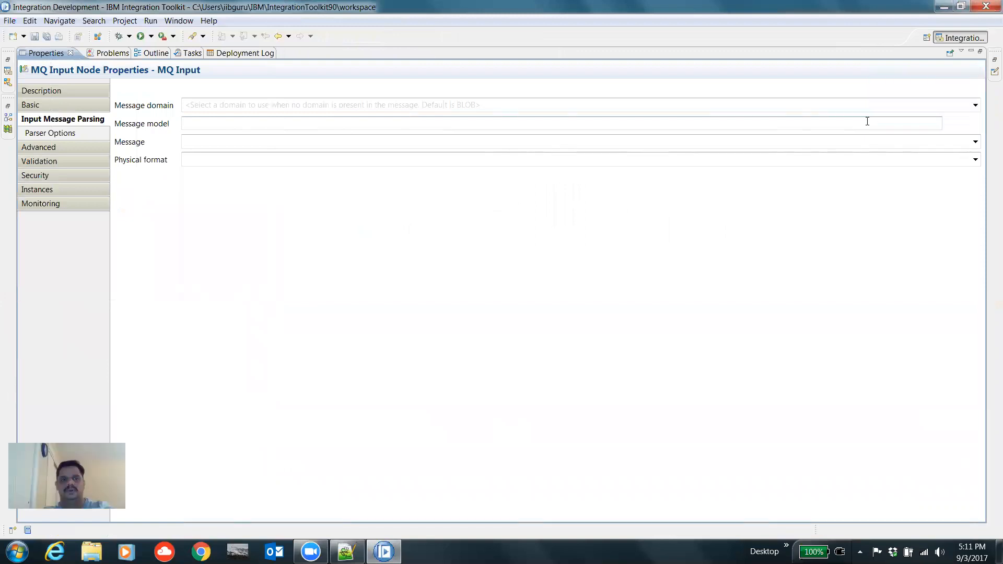
{"action": "left_click", "coordinate": [976, 106]}
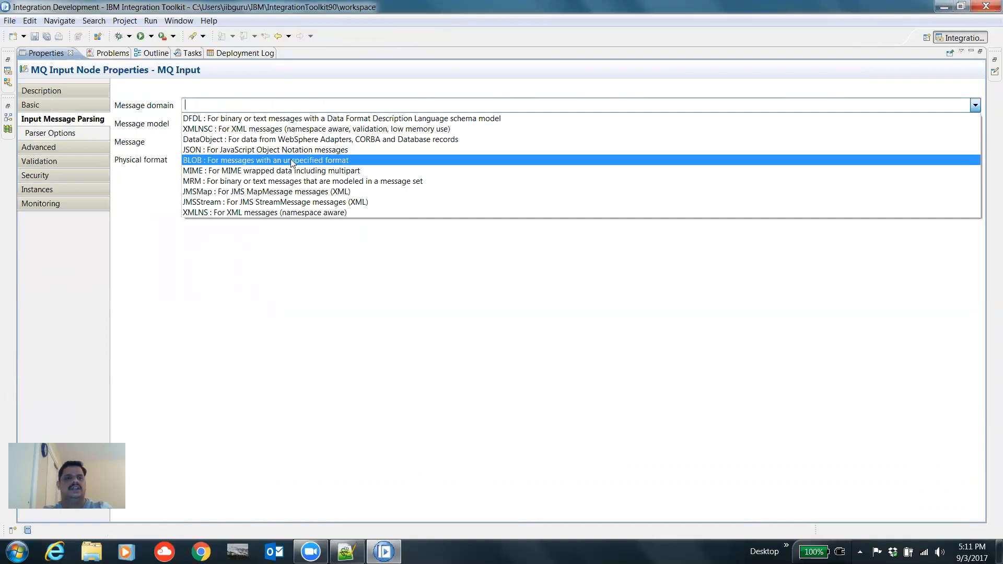
{"action": "left_click", "coordinate": [209, 182]}
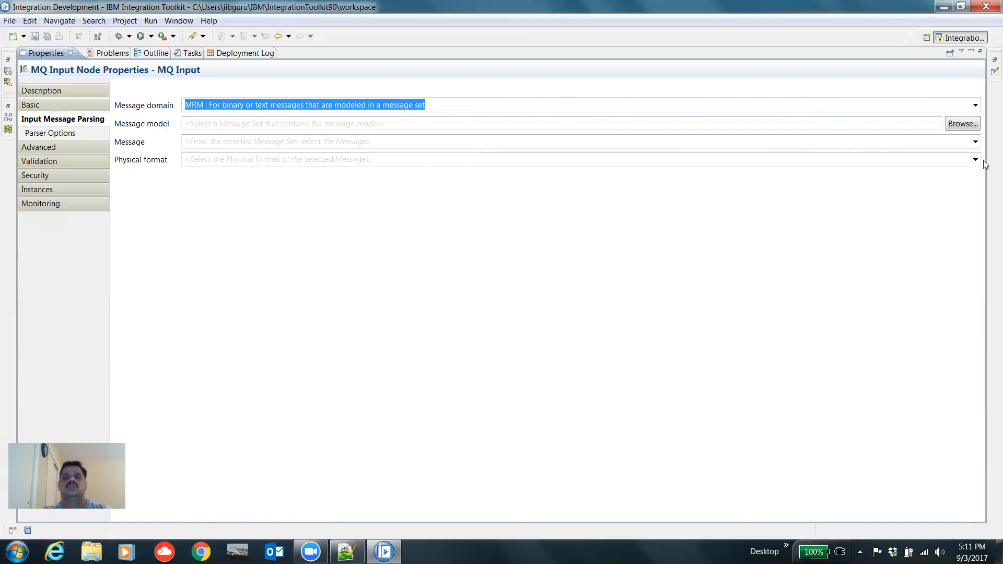
{"action": "left_click", "coordinate": [967, 128]}
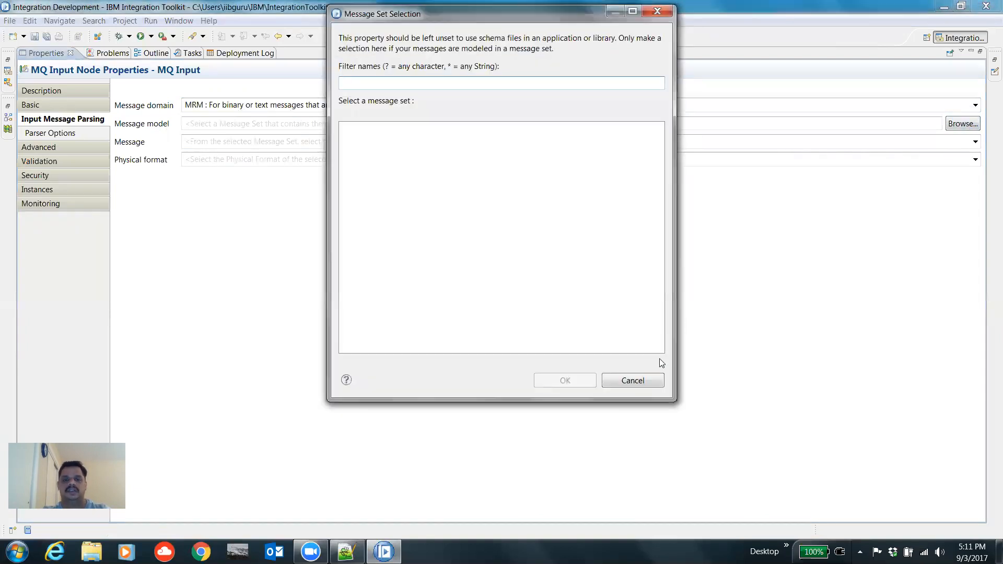
{"action": "left_click", "coordinate": [633, 380]}
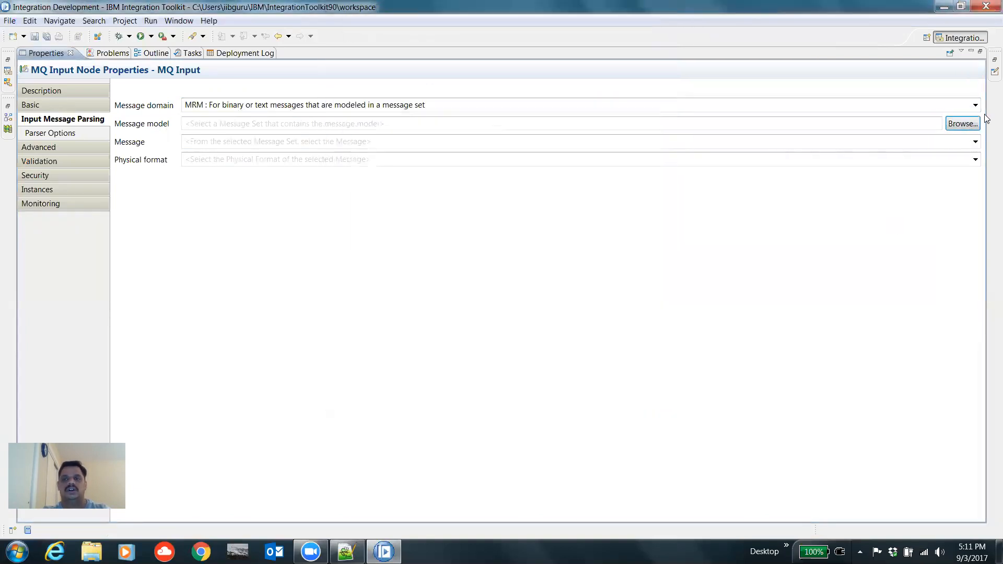
{"action": "left_click", "coordinate": [980, 53]}
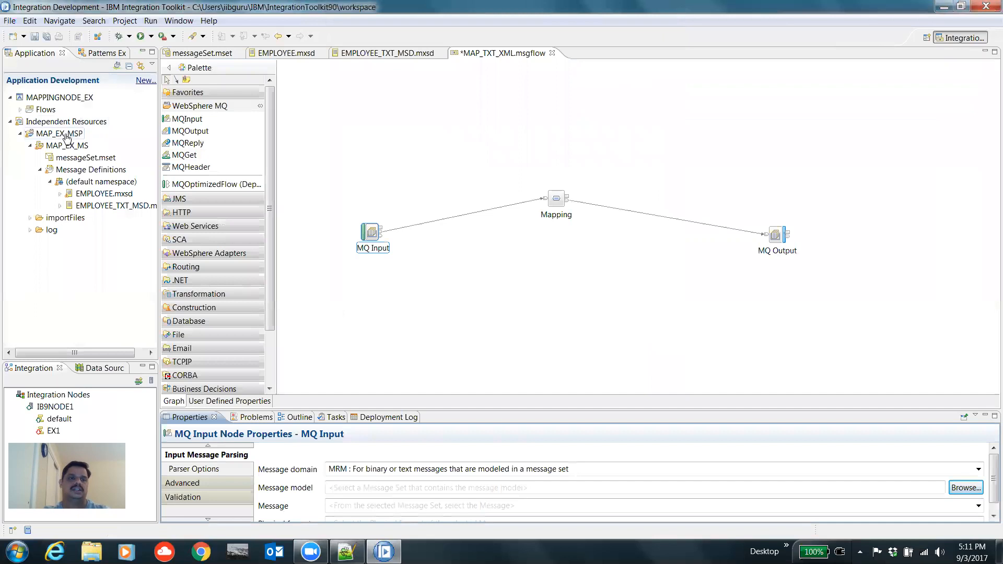
Step: Add MAP_EX_MSP as a referenced project of the MAPPINGNODE_EX application and dismiss the error dialog
{"action": "right_click", "coordinate": [71, 100]}
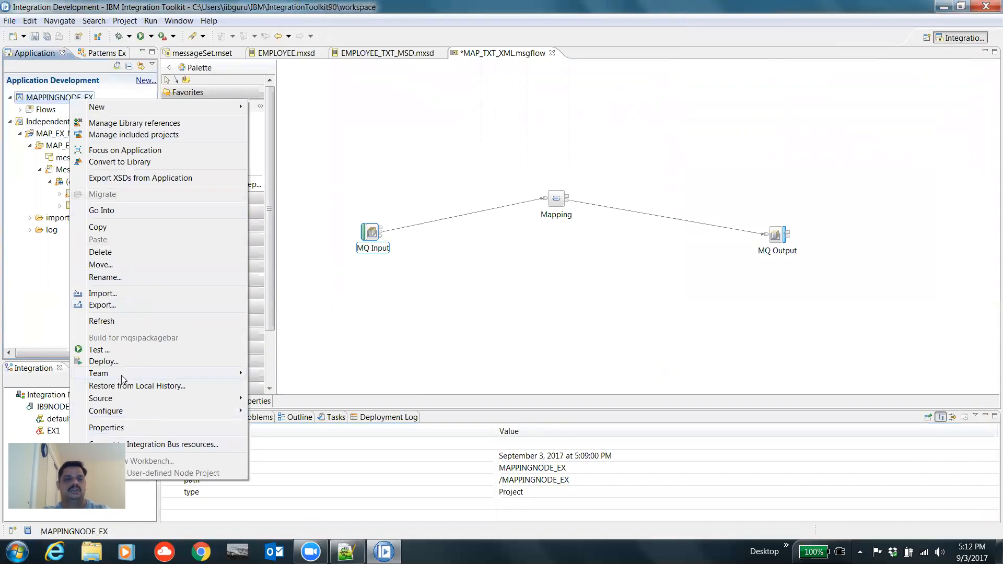
{"action": "left_click", "coordinate": [110, 427]}
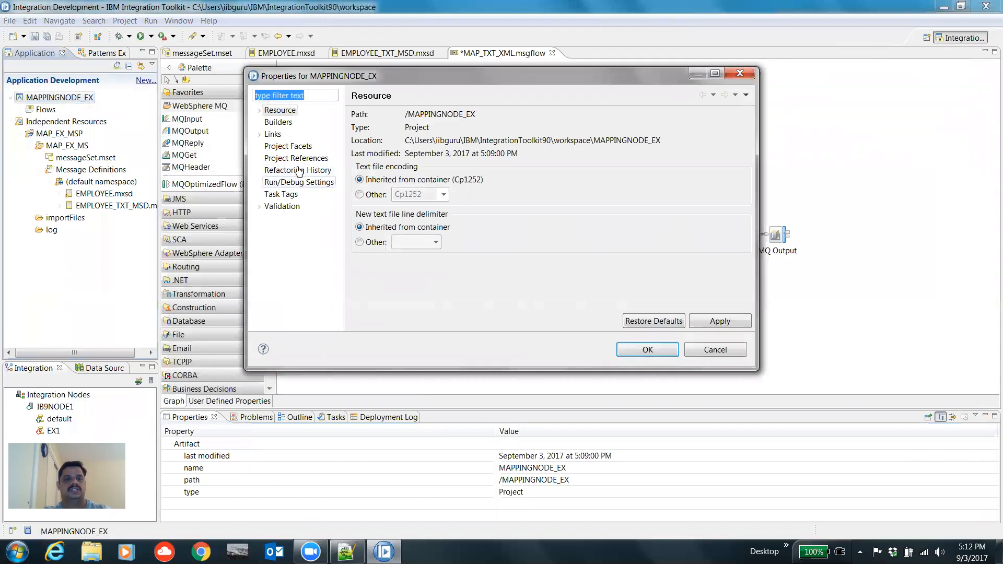
{"action": "left_click", "coordinate": [297, 158]}
{"action": "left_click", "coordinate": [358, 164]}
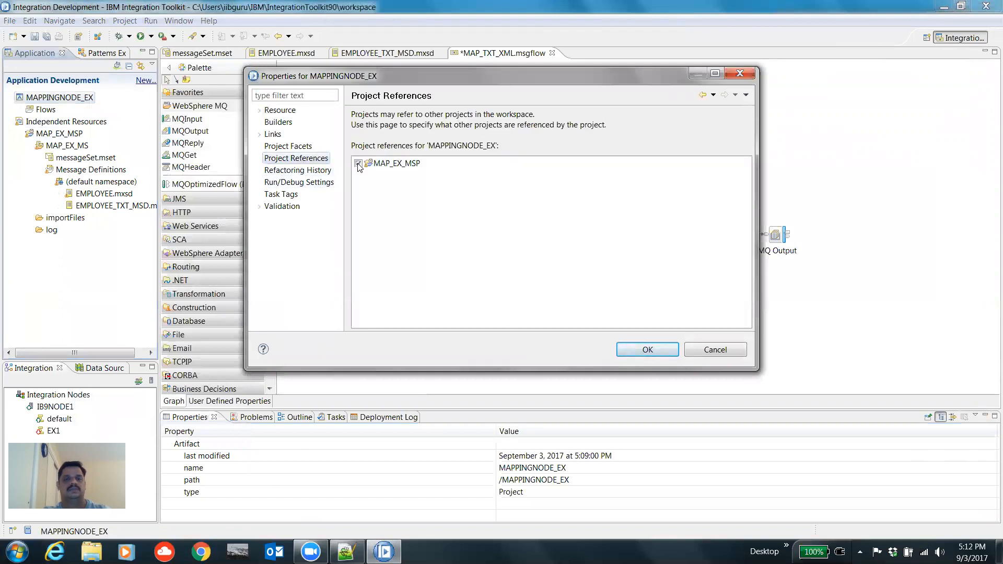
{"action": "left_click", "coordinate": [647, 349]}
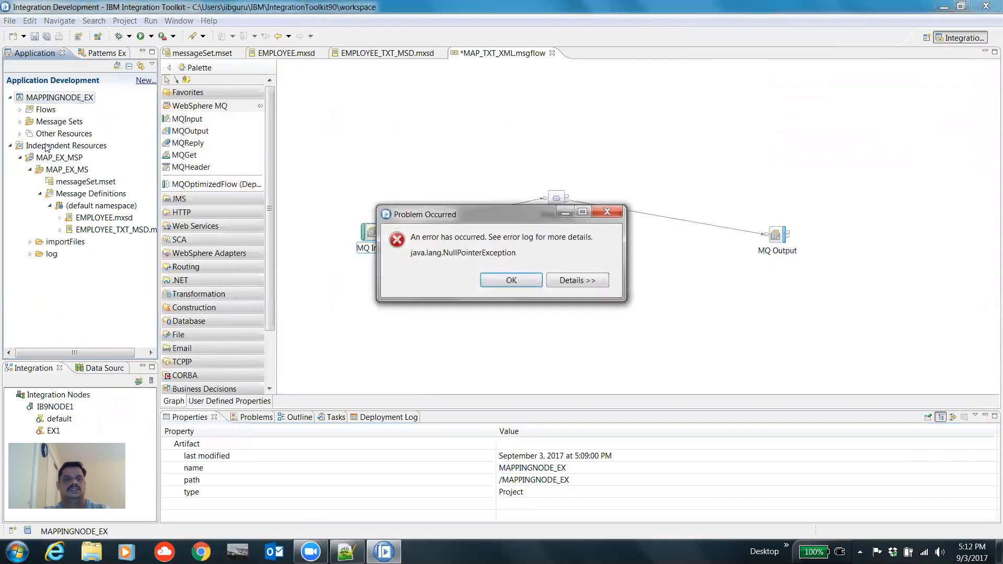
{"action": "left_click", "coordinate": [495, 280]}
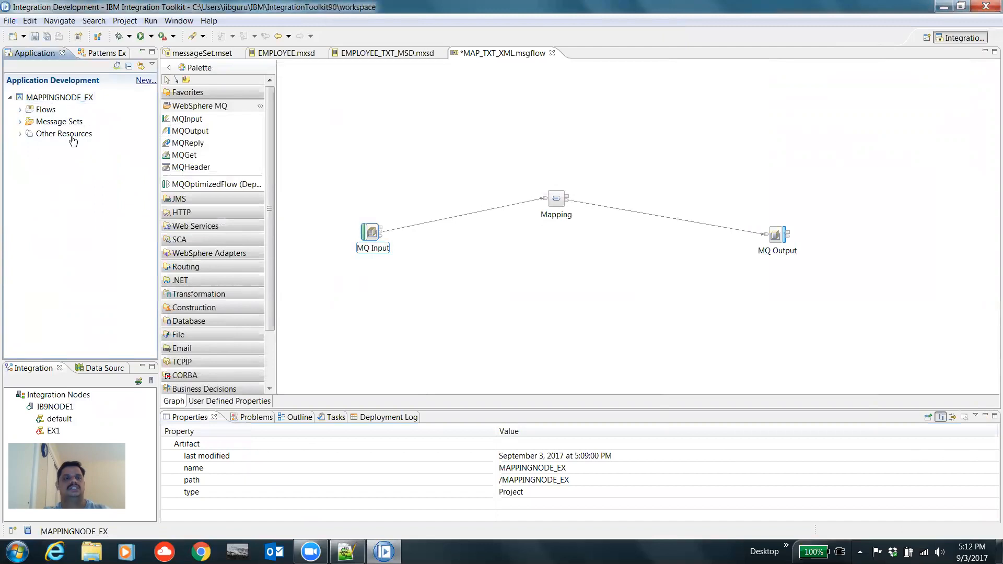
Step: Set the MQ Input node's message model to the MAP_EX_MS message set
{"action": "left_click", "coordinate": [20, 122]}
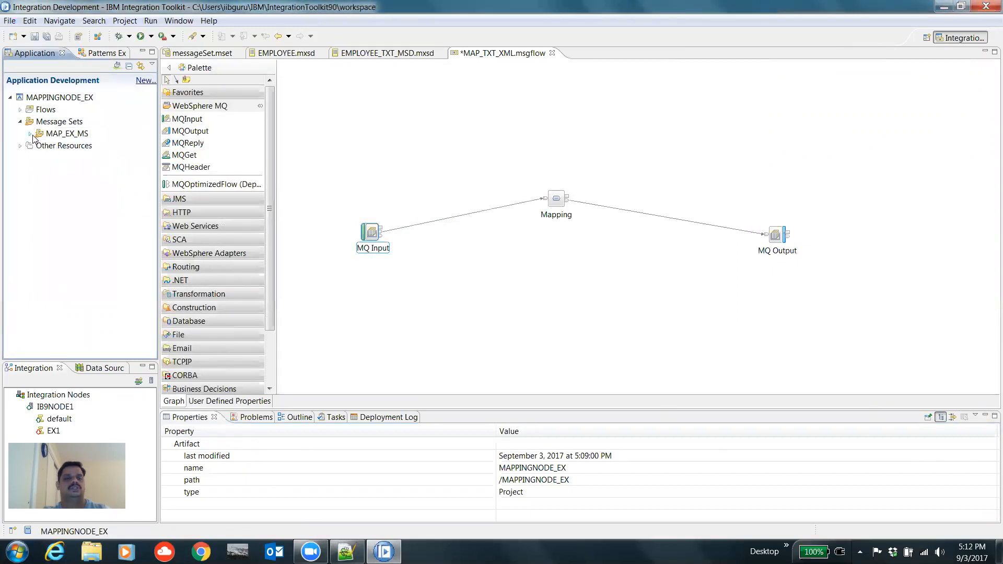
{"action": "left_click", "coordinate": [370, 234]}
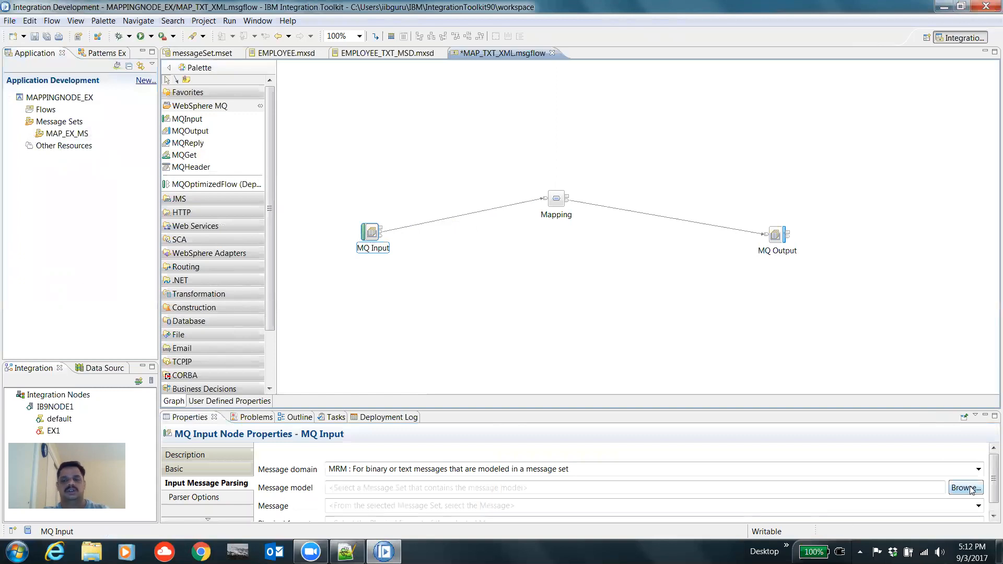
{"action": "left_click", "coordinate": [966, 487]}
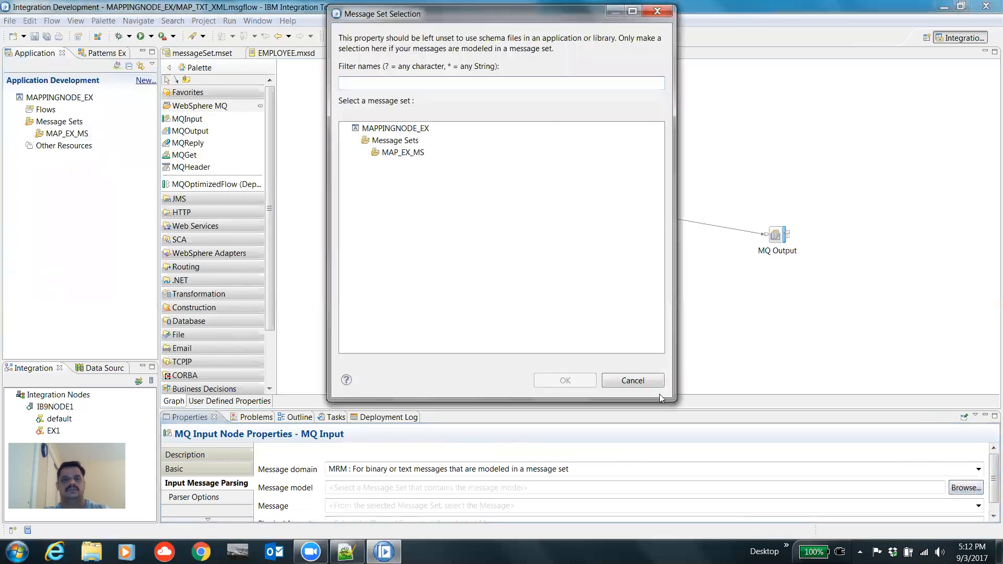
{"action": "left_click", "coordinate": [400, 158]}
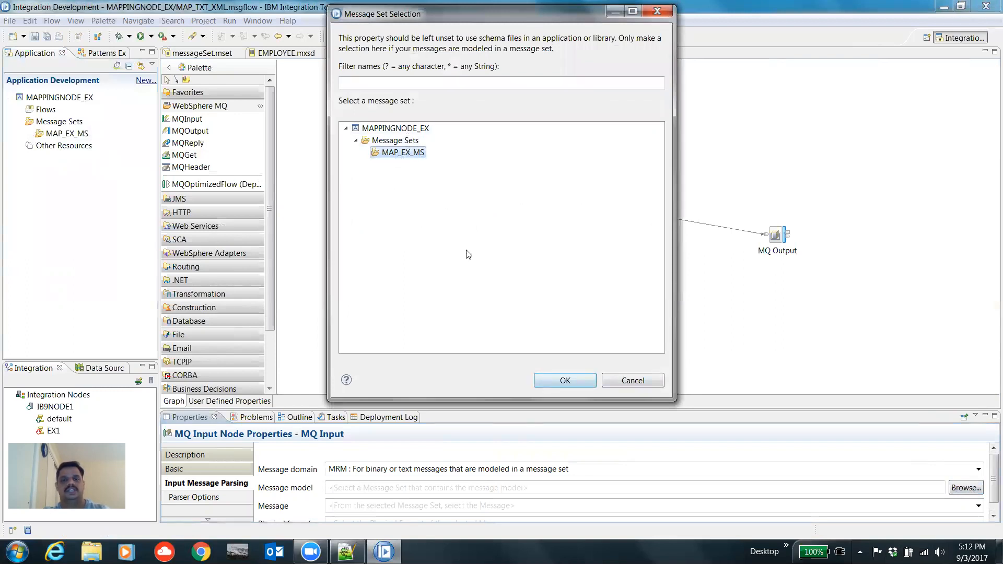
{"action": "left_click", "coordinate": [557, 378]}
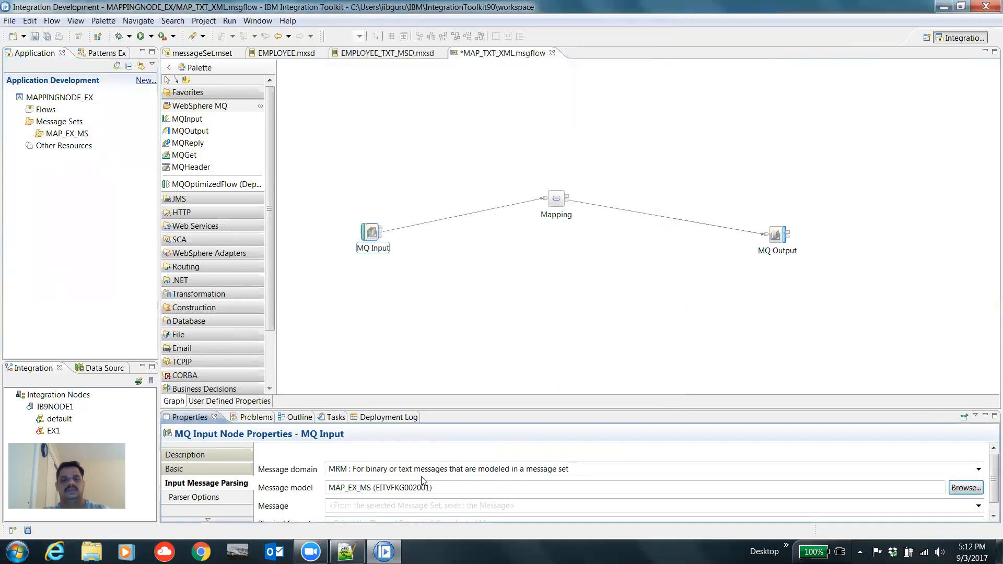
Step: Set the MQ Input node's message to TXT_EMP
{"action": "left_click_drag", "start_coordinate": [430, 487], "coordinate": [376, 486]}
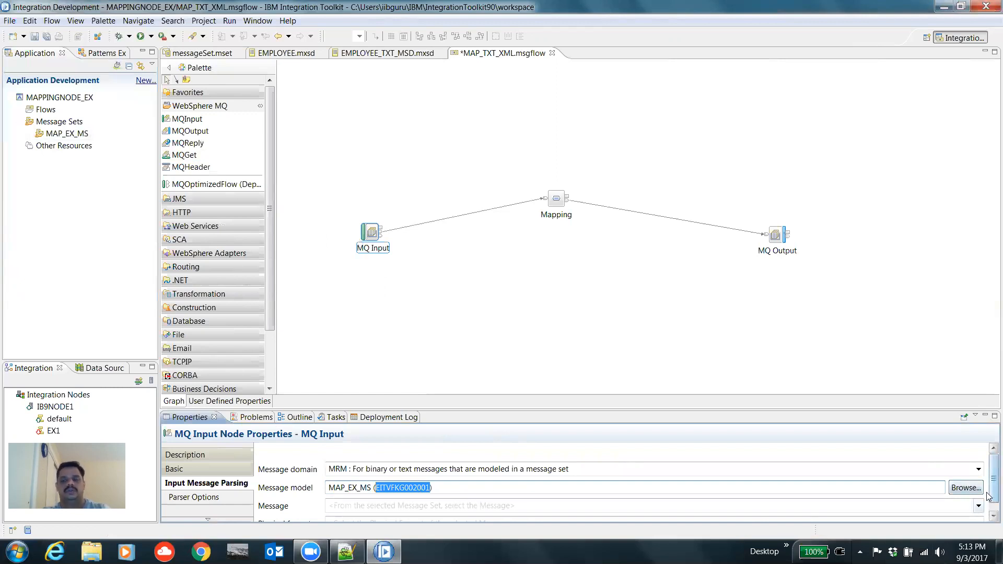
{"action": "scroll", "coordinate": [988, 496], "scroll_direction": "down", "scroll_amount": 1}
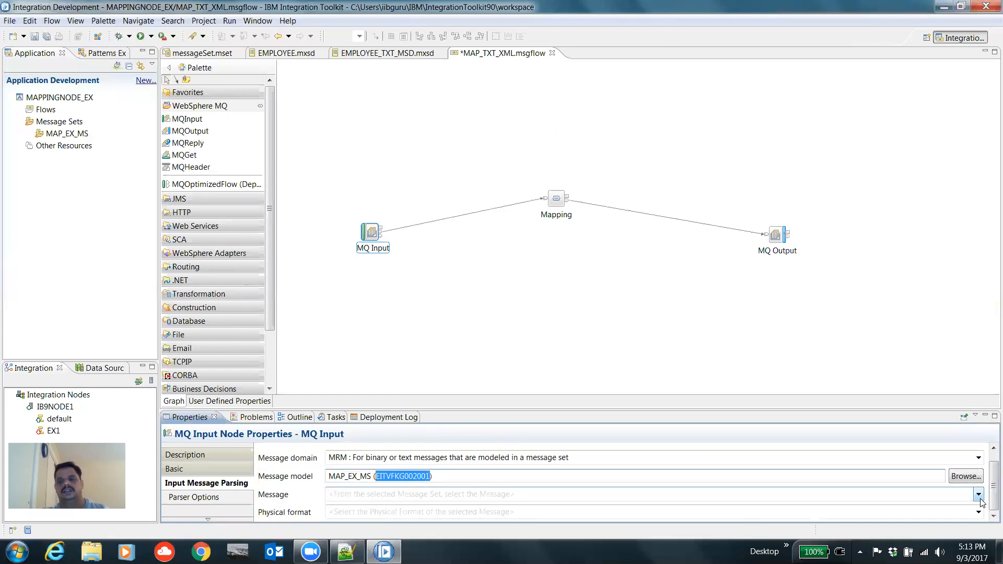
{"action": "left_click", "coordinate": [978, 495]}
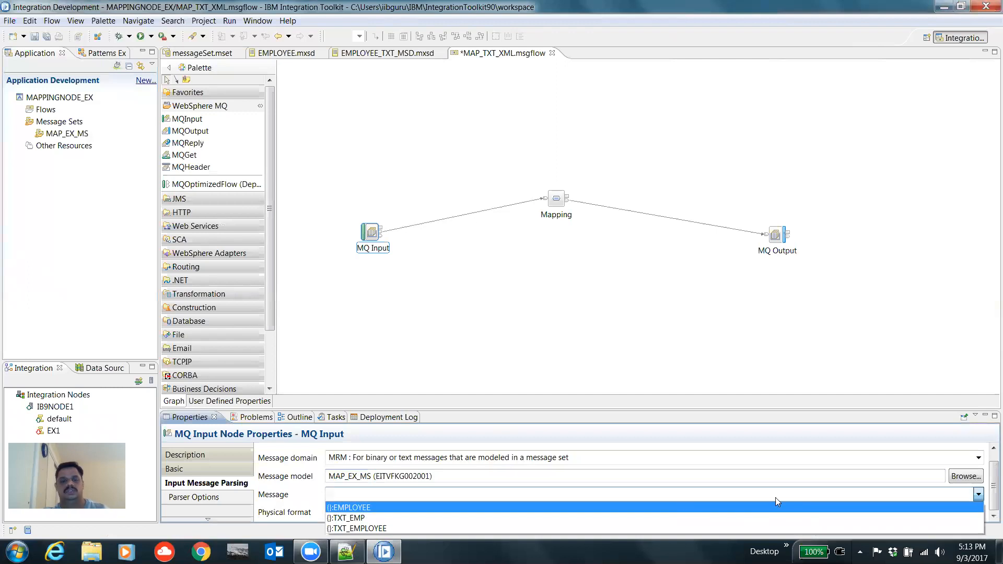
{"action": "left_click", "coordinate": [359, 518]}
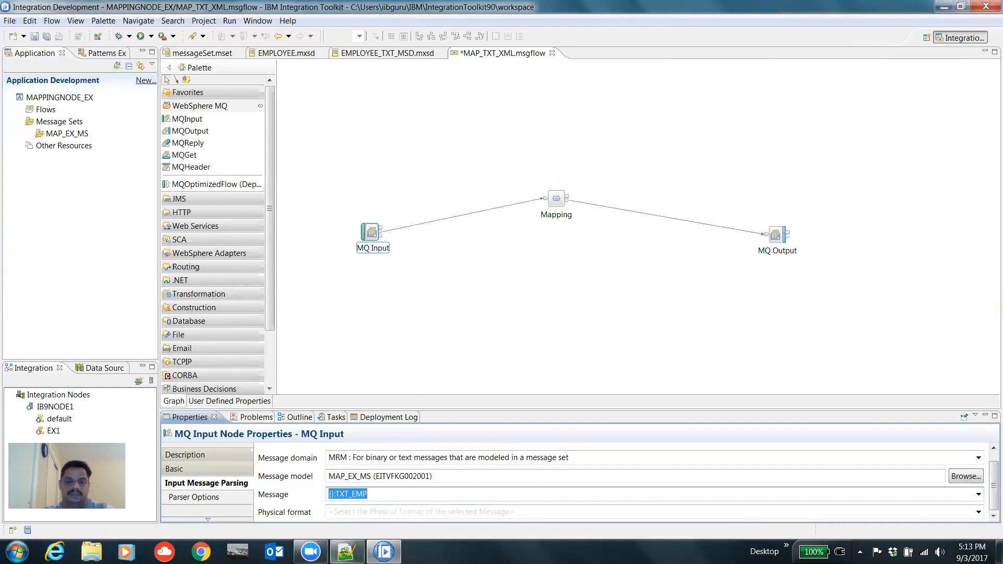
Step: Switch to Notepad++ and delete all but the first record in EMPLOYEE_DEL.txt
{"action": "left_click", "coordinate": [347, 552]}
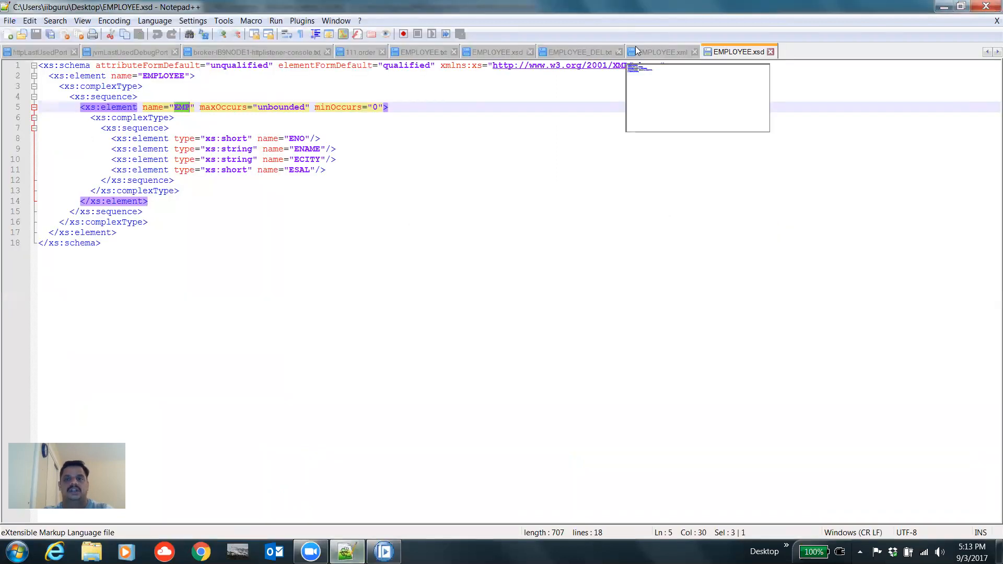
{"action": "left_click", "coordinate": [577, 52]}
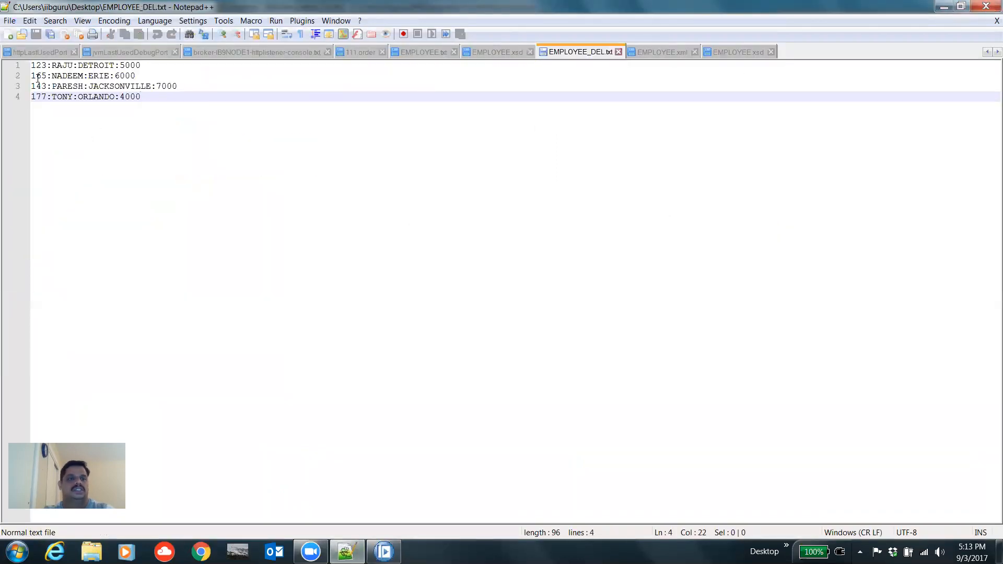
{"action": "left_click_drag", "start_coordinate": [33, 76], "coordinate": [153, 96]}
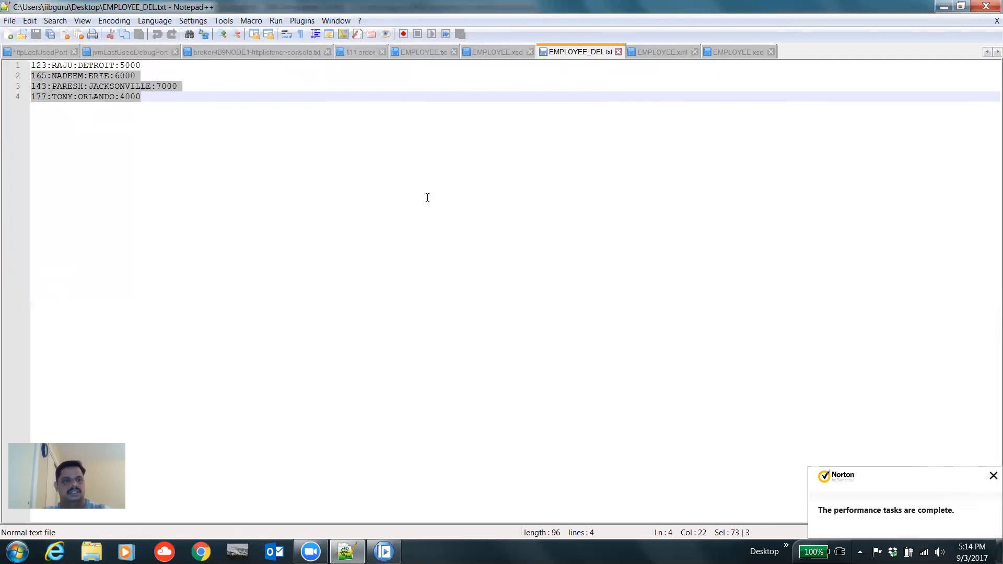
{"action": "key", "text": "Delete"}
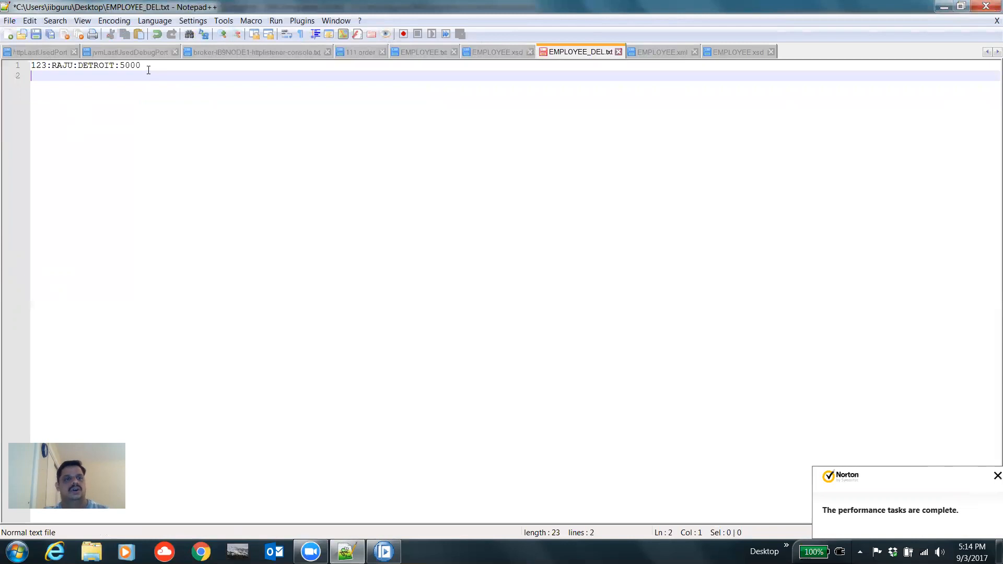
{"action": "left_click", "coordinate": [155, 72]}
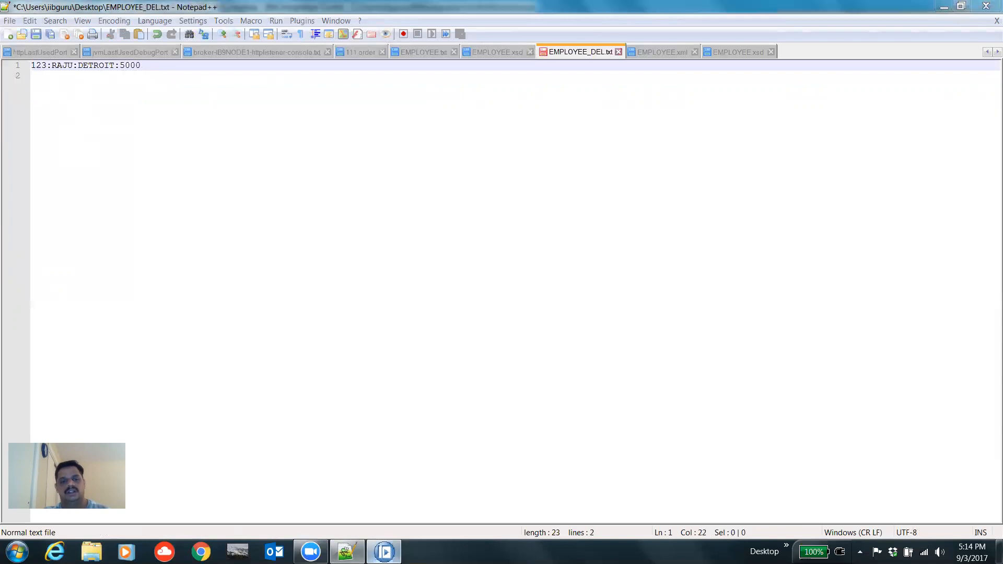
Step: Return to the Integration Toolkit and set the MQ Input node's message to TXT_EMPLOYEE
{"action": "left_click", "coordinate": [384, 552]}
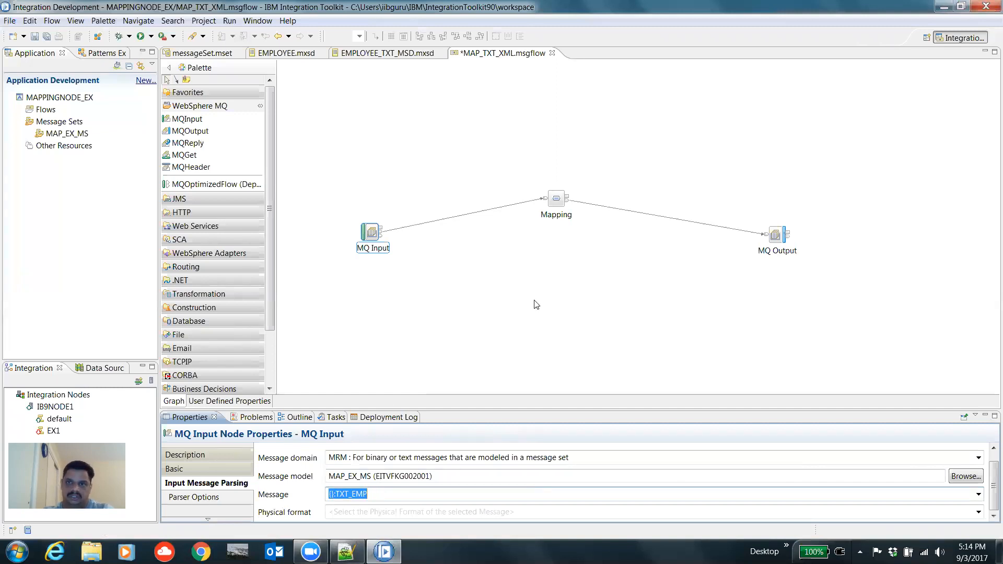
{"action": "left_click", "coordinate": [346, 551]}
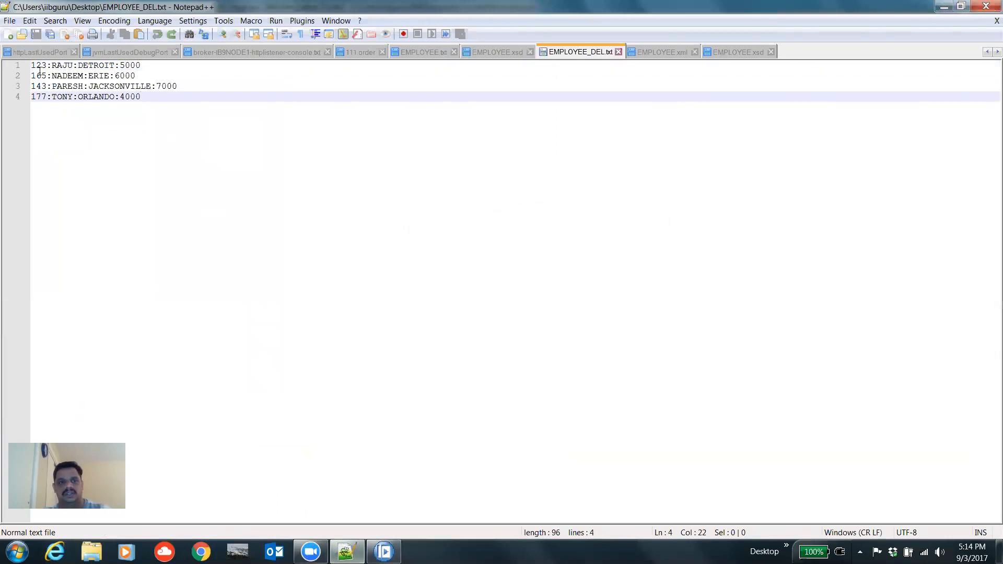
{"action": "left_click", "coordinate": [384, 552]}
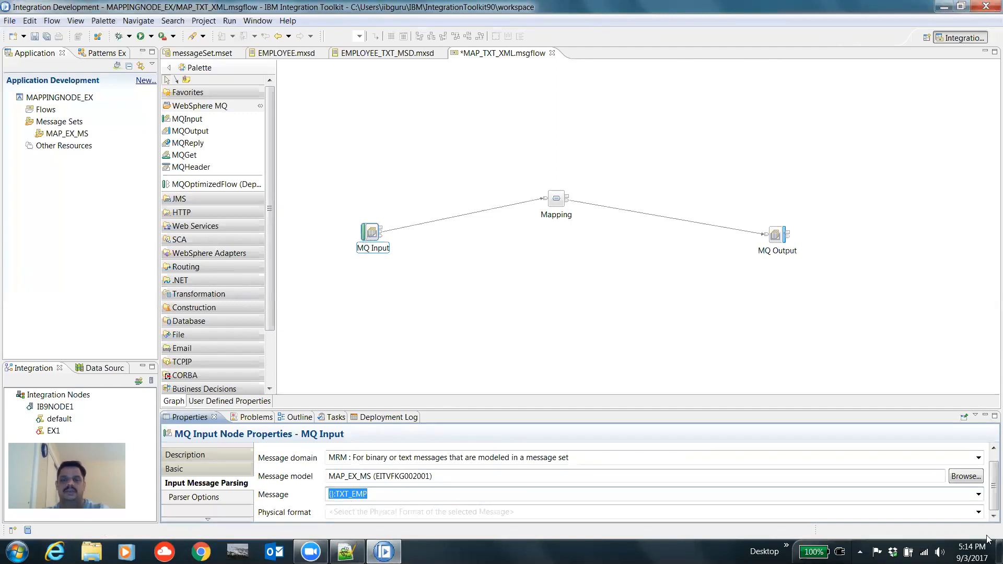
{"action": "left_click", "coordinate": [978, 494]}
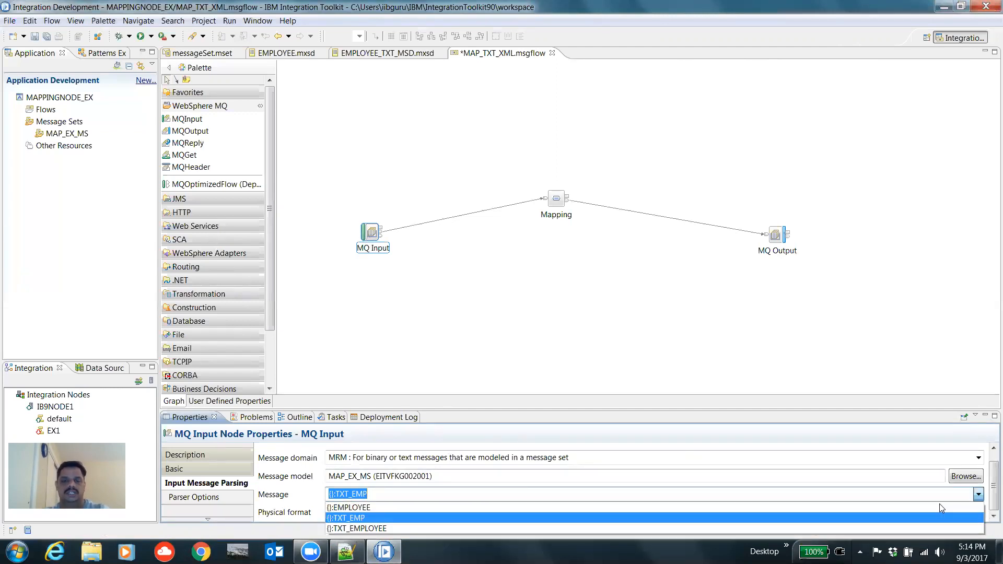
{"action": "left_click", "coordinate": [366, 528]}
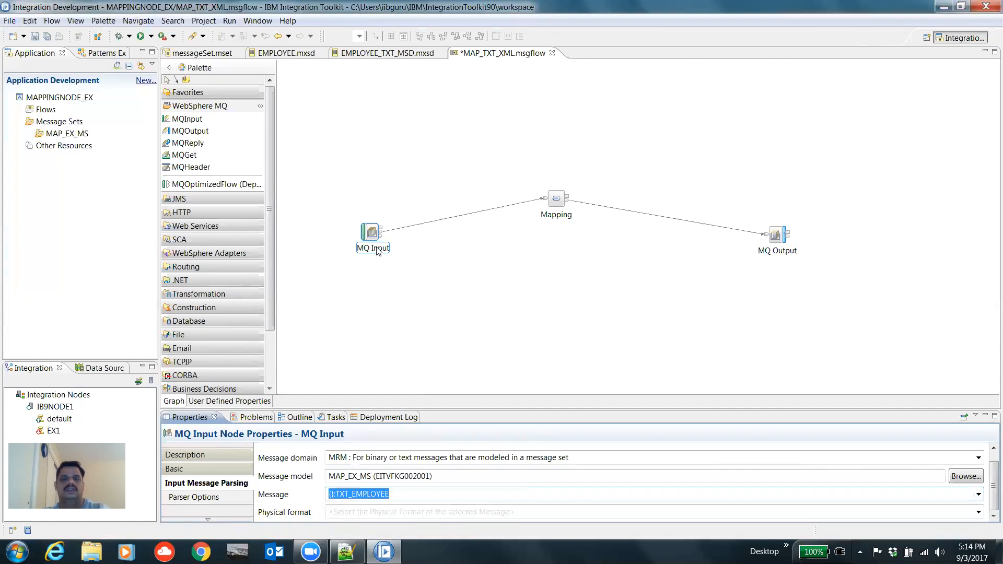
Step: Set the MQ Input node's physical format to Text1
{"action": "left_click", "coordinate": [336, 212]}
{"action": "left_click_drag", "start_coordinate": [360, 224], "coordinate": [400, 271]}
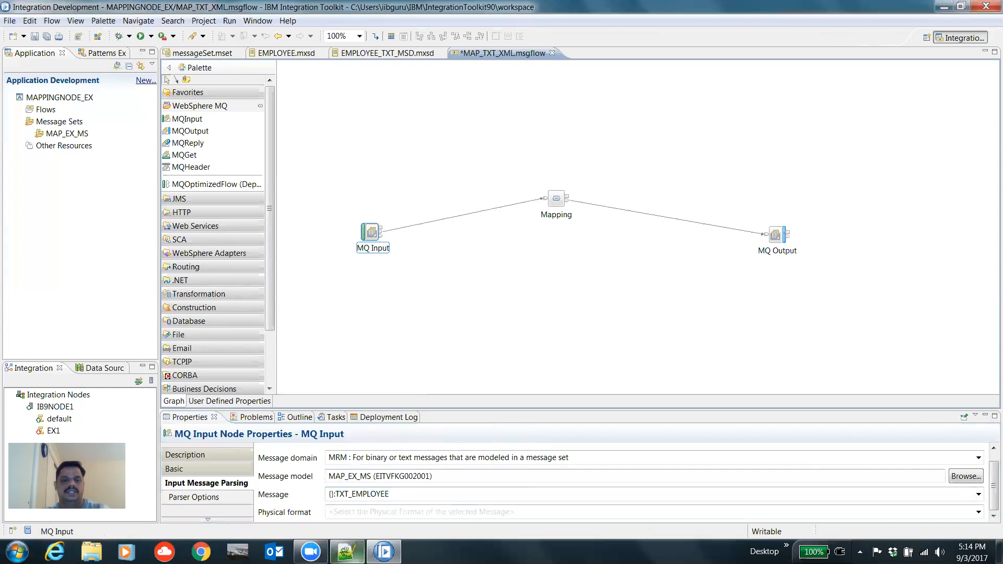
{"action": "left_click", "coordinate": [346, 551]}
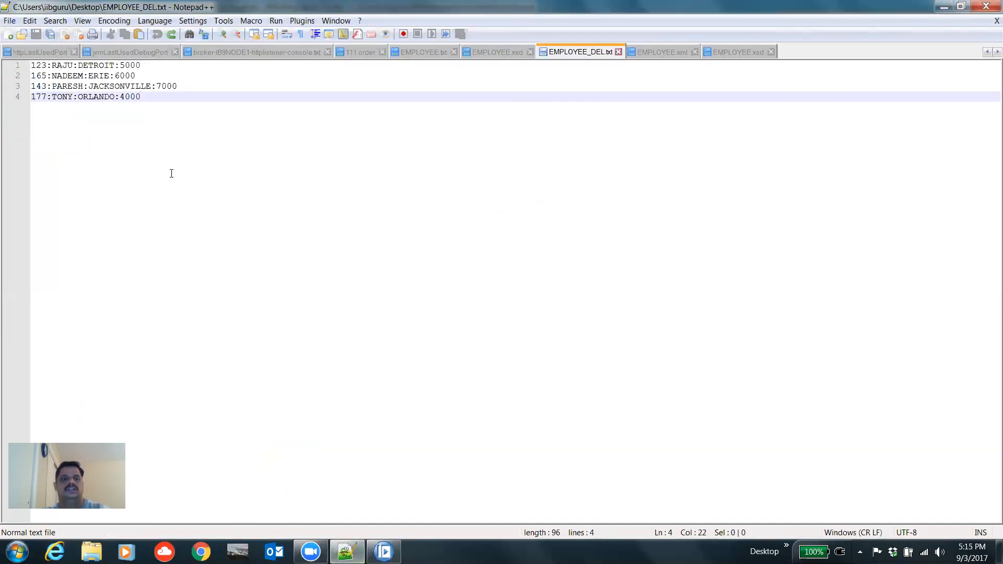
{"action": "left_click", "coordinate": [944, 7]}
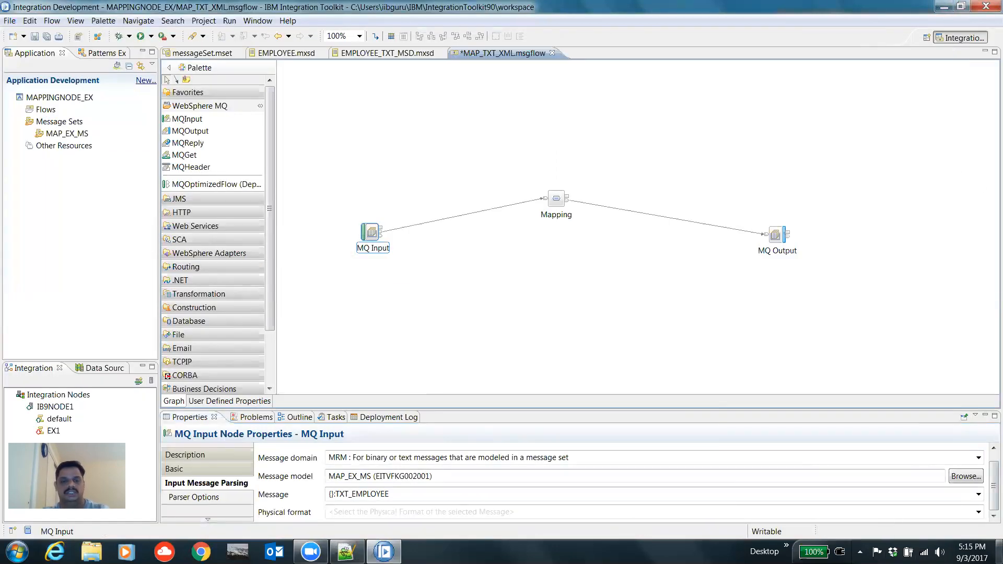
{"action": "left_click", "coordinate": [977, 511]}
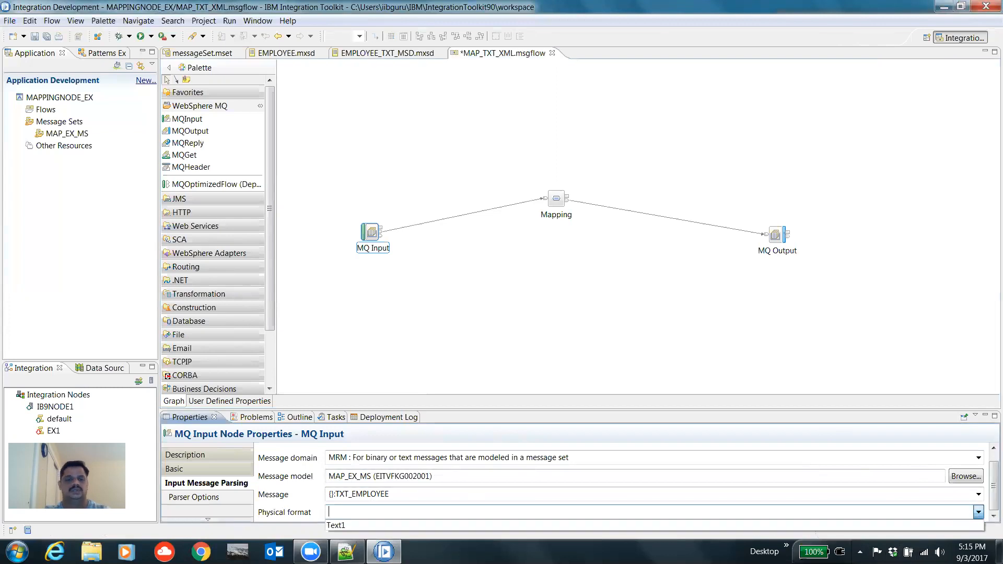
{"action": "left_click", "coordinate": [468, 526]}
{"action": "left_click", "coordinate": [457, 319]}
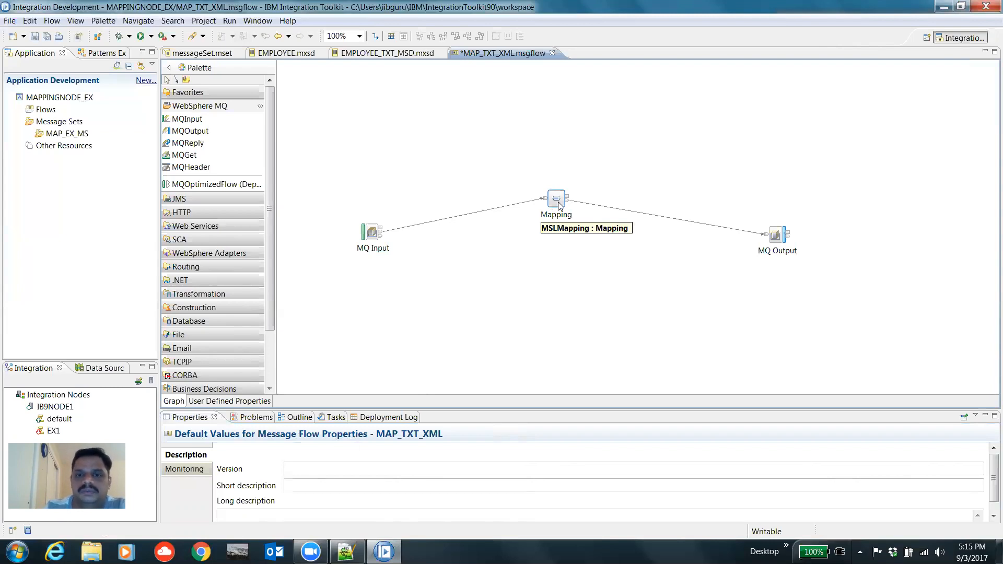
{"action": "double_click", "coordinate": [558, 205]}
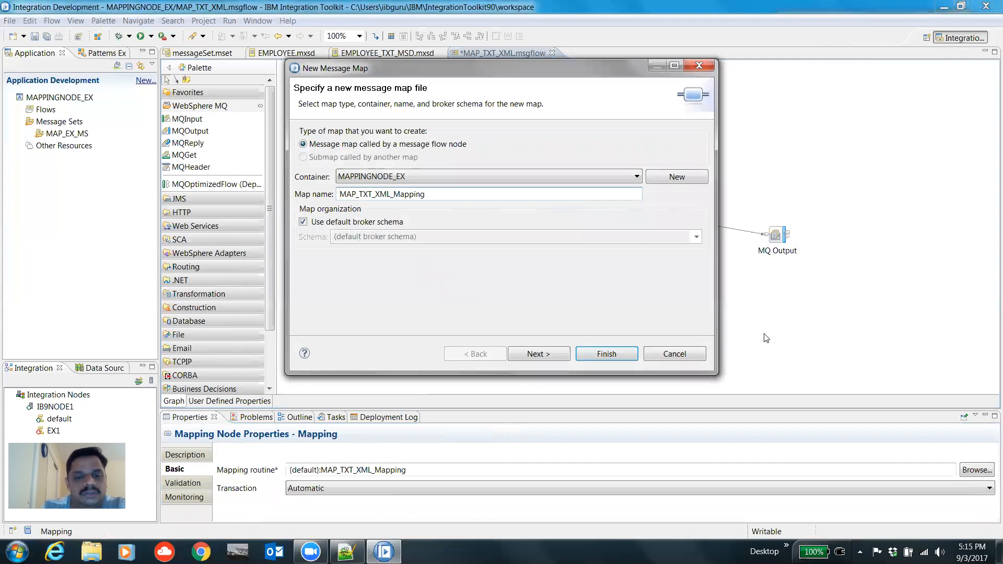
{"action": "left_click", "coordinate": [673, 354]}
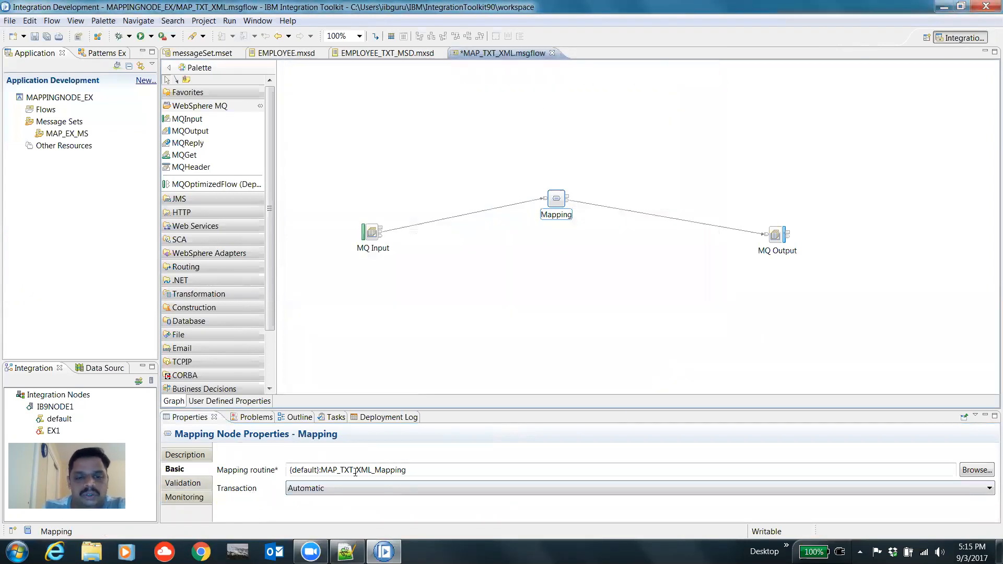
{"action": "left_click", "coordinate": [373, 488]}
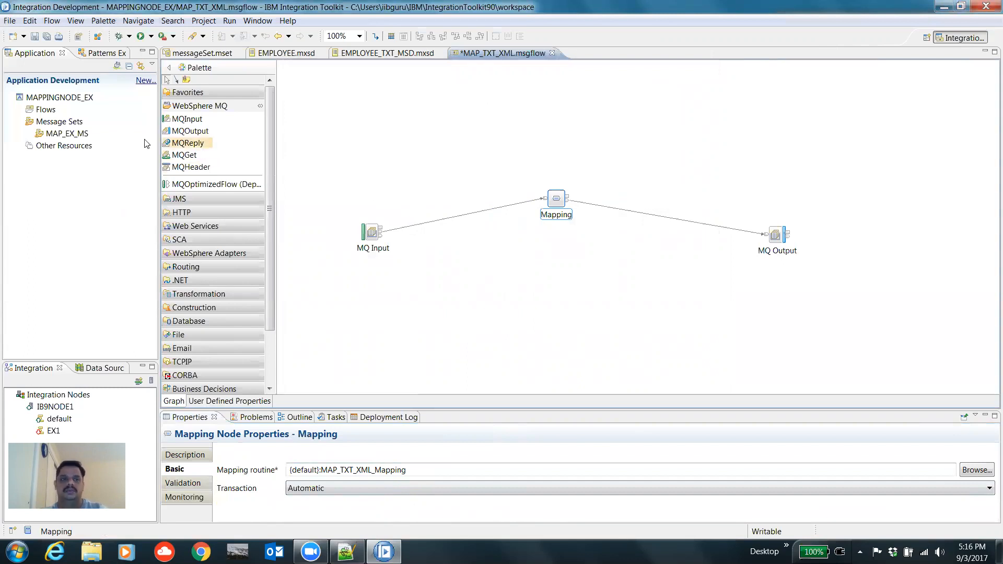
Step: Expand the application's Flows folder, select the MAP_TXT_XML message flow, and select the Mapping node
{"action": "left_click", "coordinate": [20, 109]}
{"action": "left_click", "coordinate": [105, 122]}
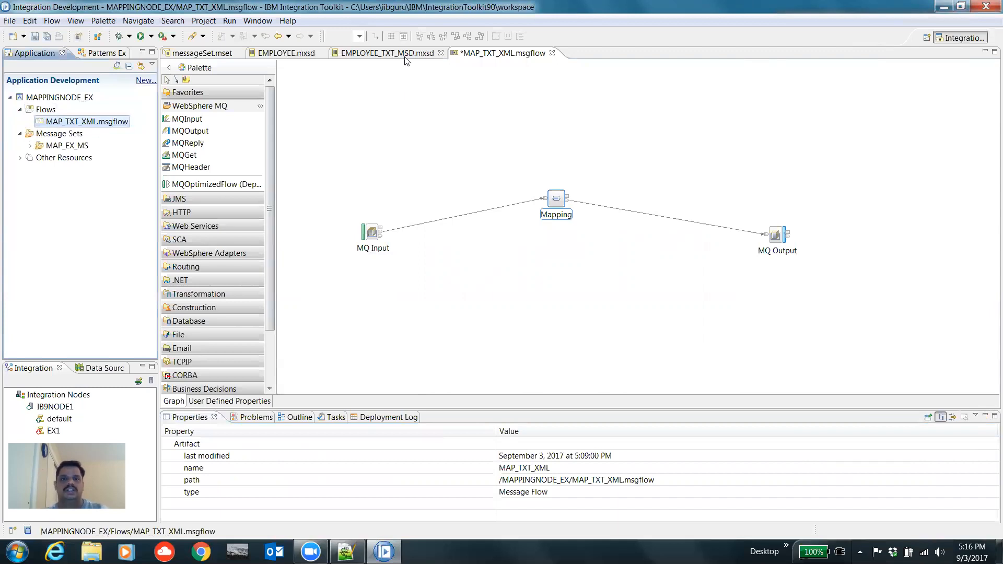
{"action": "left_click", "coordinate": [96, 123]}
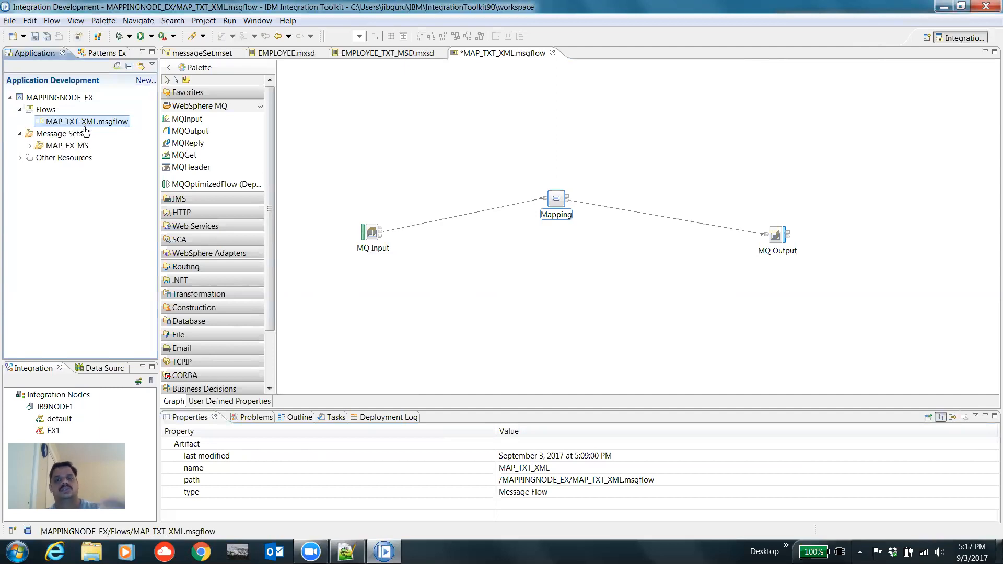
{"action": "left_click", "coordinate": [562, 212]}
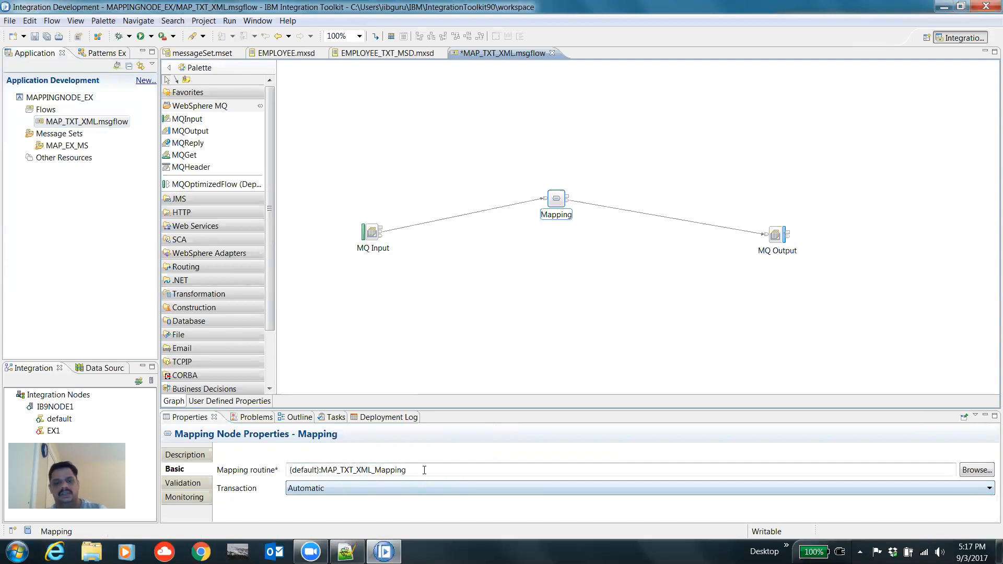
Step: Start a new message map for the Mapping node and choose TXT_EMPLOYEE from the MAP_EX_MS message set as the map input
{"action": "left_click_drag", "start_coordinate": [424, 469], "coordinate": [282, 463]}
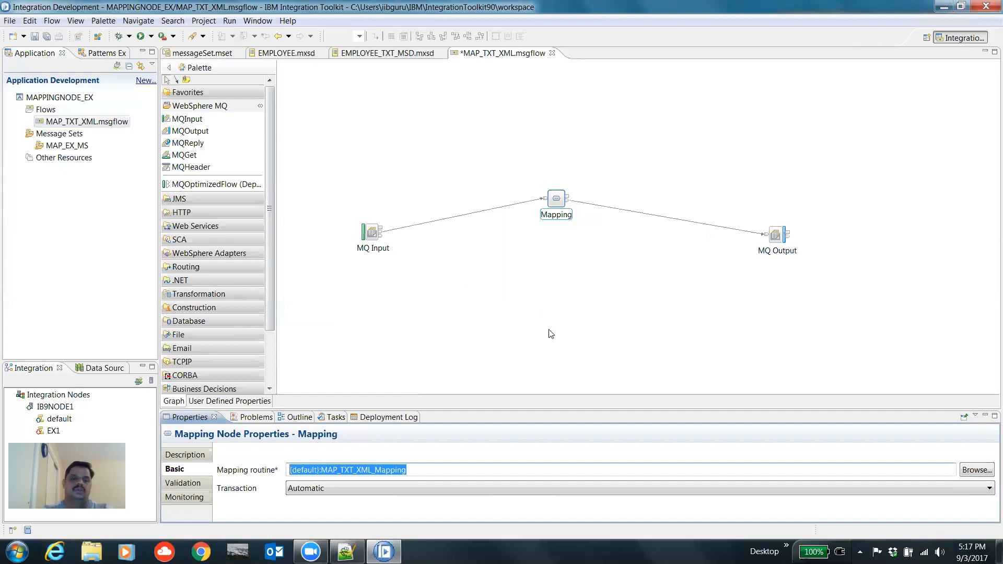
{"action": "double_click", "coordinate": [555, 204]}
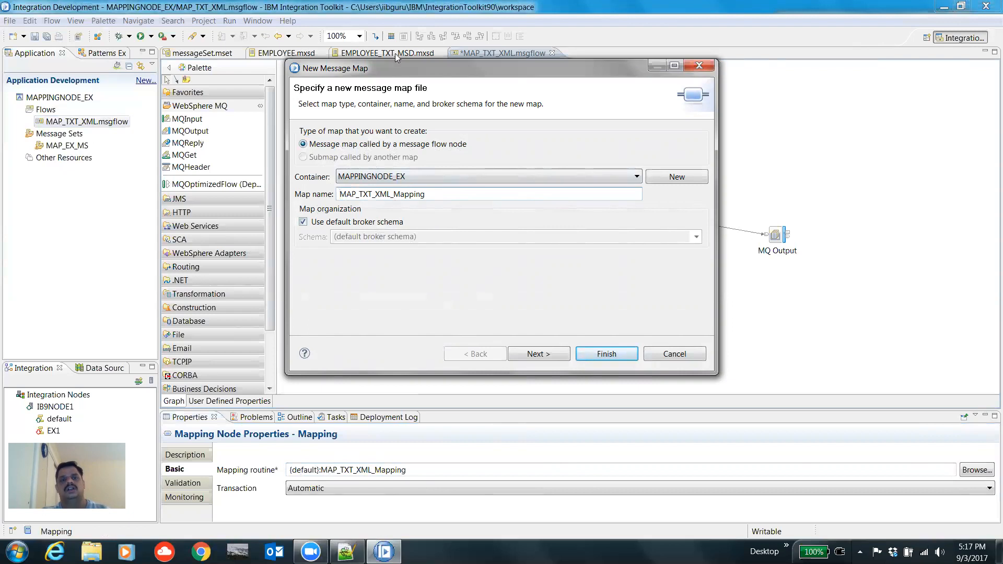
{"action": "left_click", "coordinate": [538, 355]}
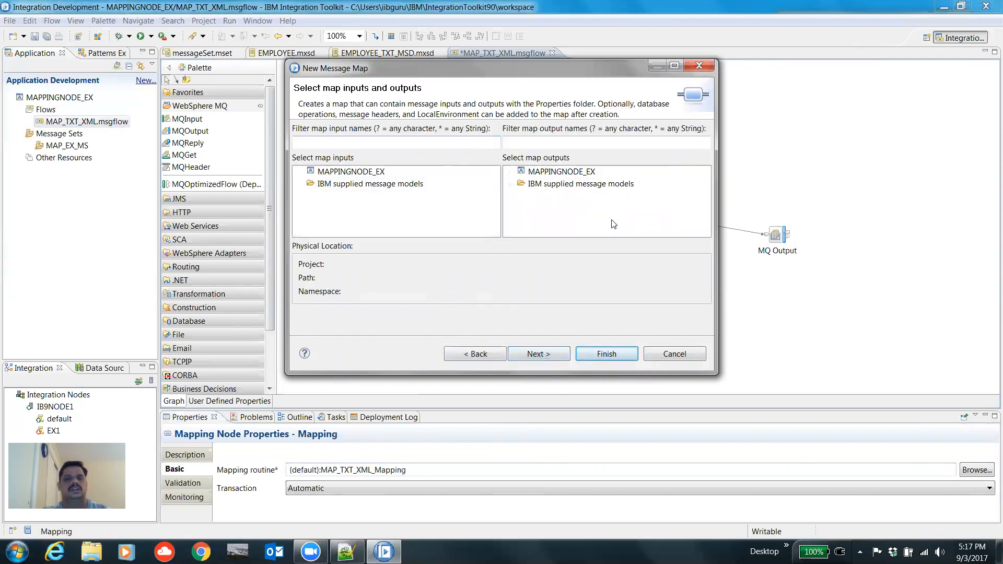
{"action": "left_click_drag", "start_coordinate": [479, 70], "coordinate": [525, 82]}
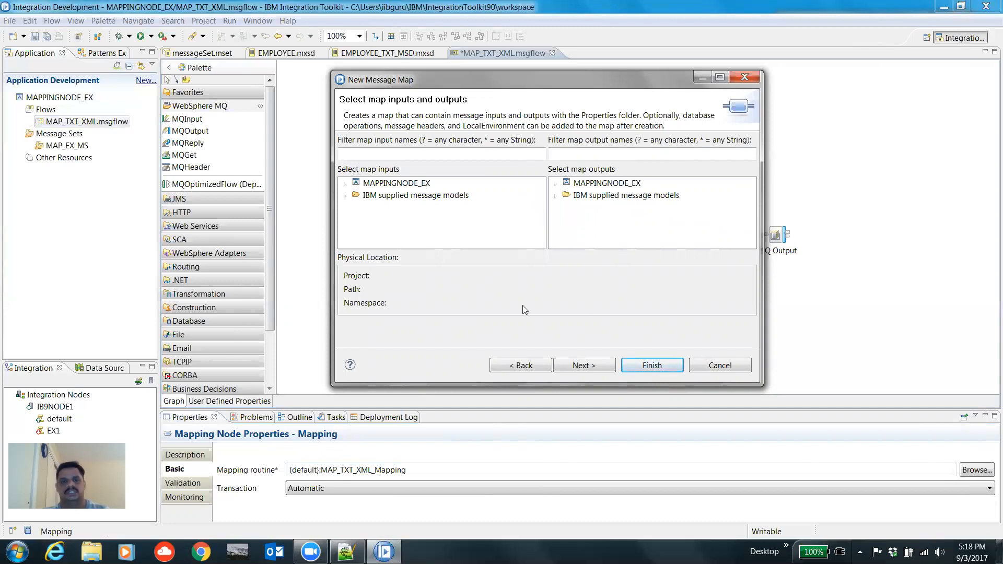
{"action": "left_click", "coordinate": [345, 184]}
{"action": "left_click", "coordinate": [356, 195]}
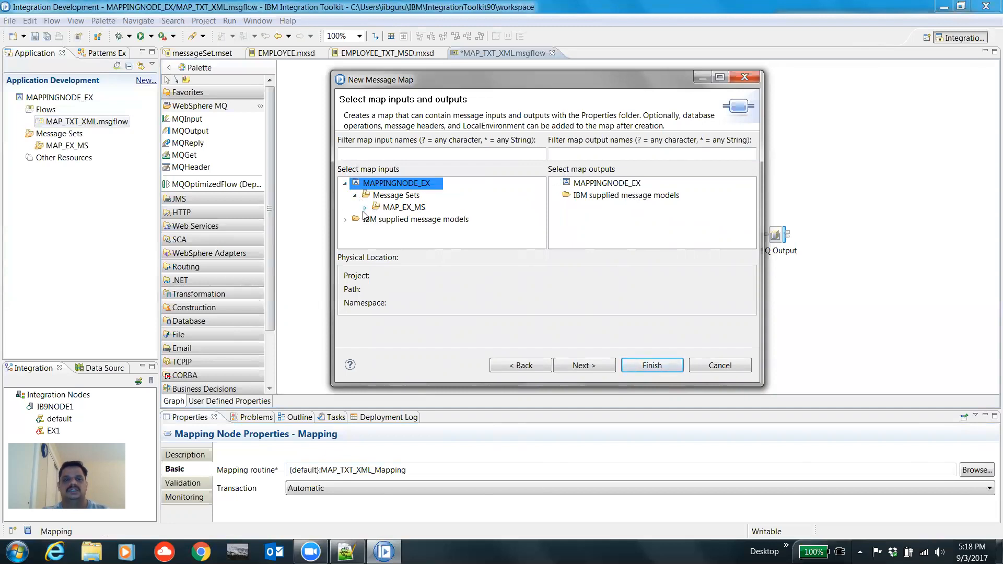
{"action": "left_click", "coordinate": [365, 208]}
{"action": "mouse_move", "coordinate": [540, 219]}
{"action": "left_mouse_down"}
{"action": "mouse_move", "coordinate": [539, 229]}
{"action": "mouse_move", "coordinate": [539, 220]}
{"action": "left_mouse_up"}
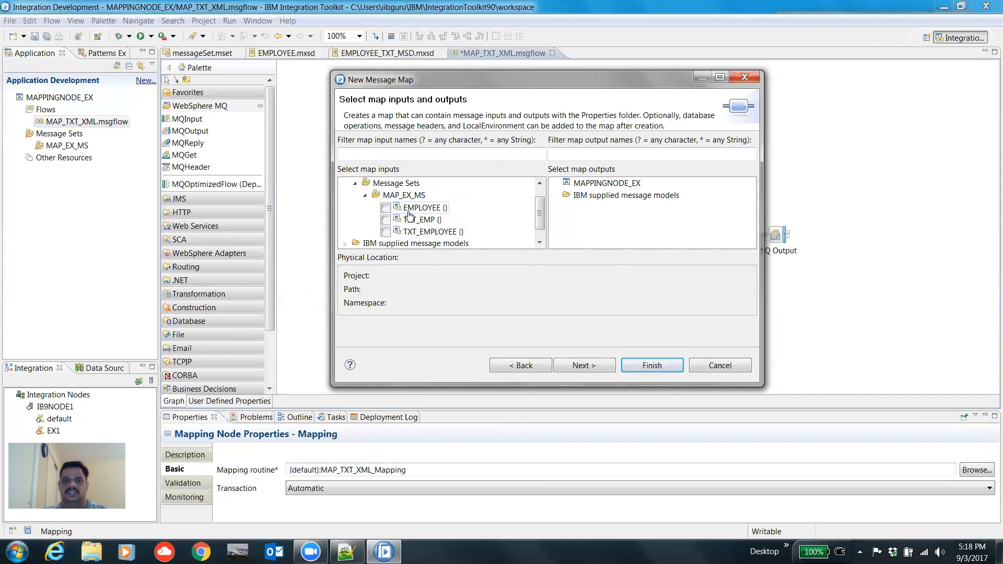
{"action": "left_click", "coordinate": [385, 233]}
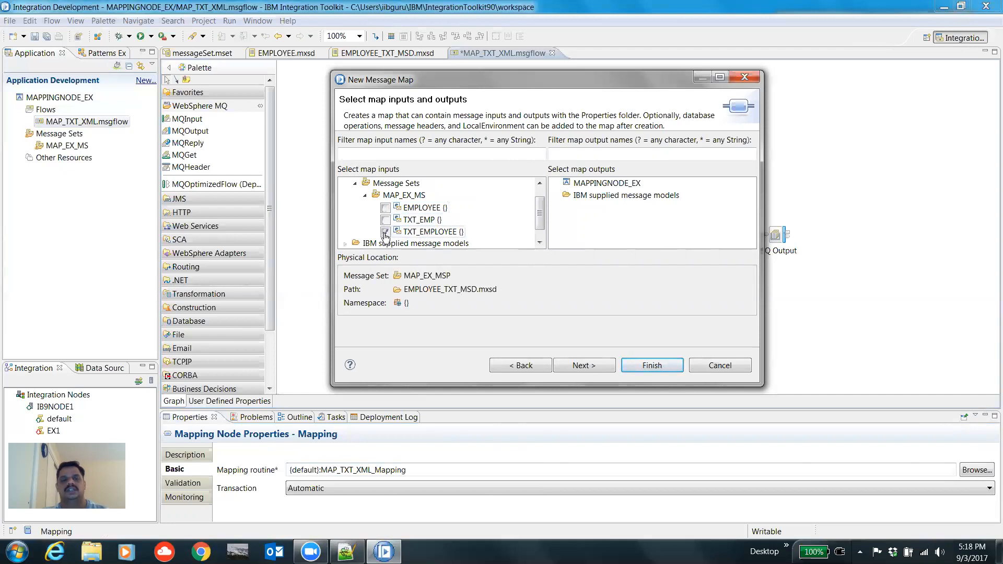
Step: Choose EMPLOYEE from MAP_EX_MS as the map output and finish creating the map with the XMLNSC output domain
{"action": "left_click", "coordinate": [555, 183]}
{"action": "left_click", "coordinate": [566, 195]}
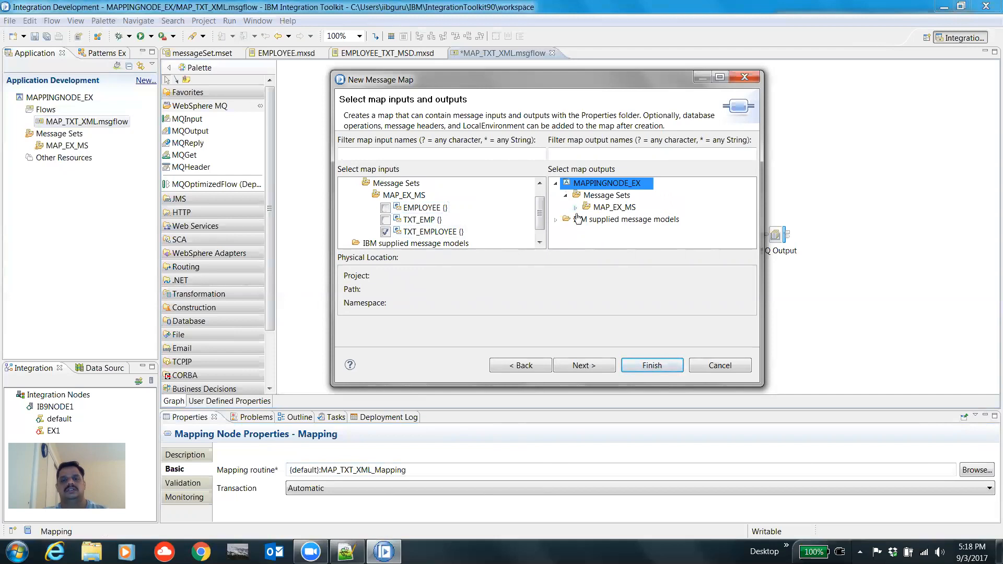
{"action": "left_click", "coordinate": [575, 208]}
{"action": "left_click", "coordinate": [595, 207]}
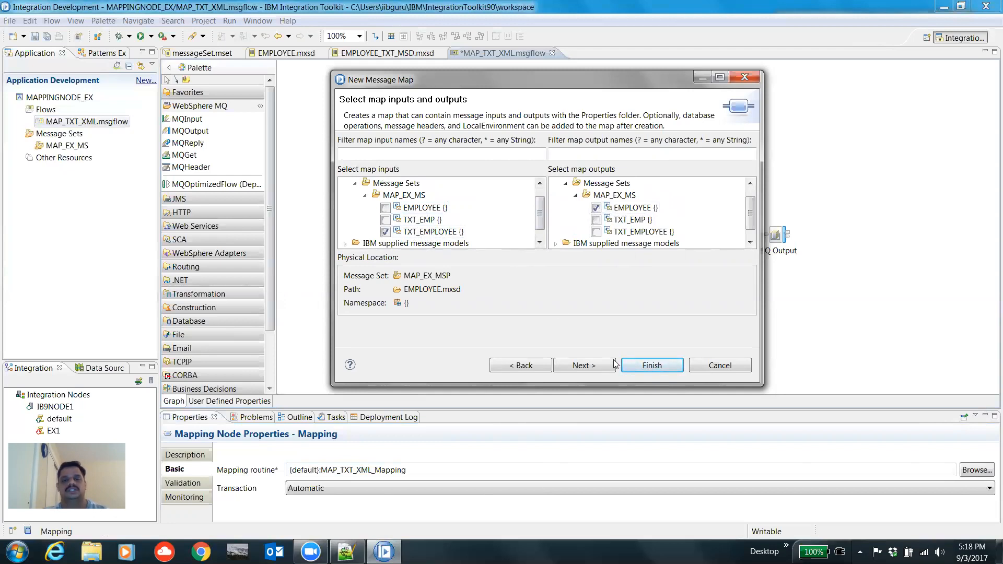
{"action": "left_click", "coordinate": [581, 366]}
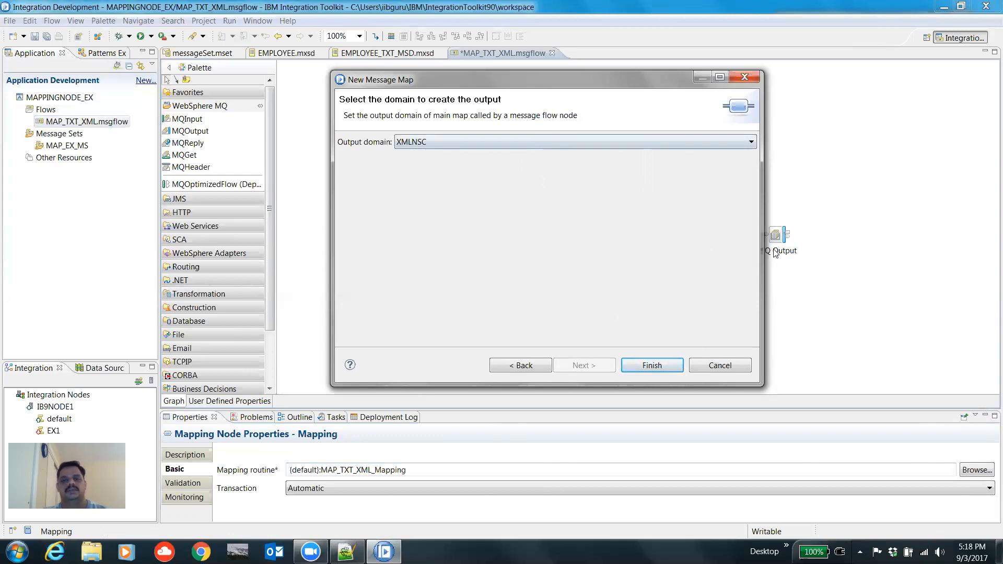
{"action": "left_click", "coordinate": [656, 365]}
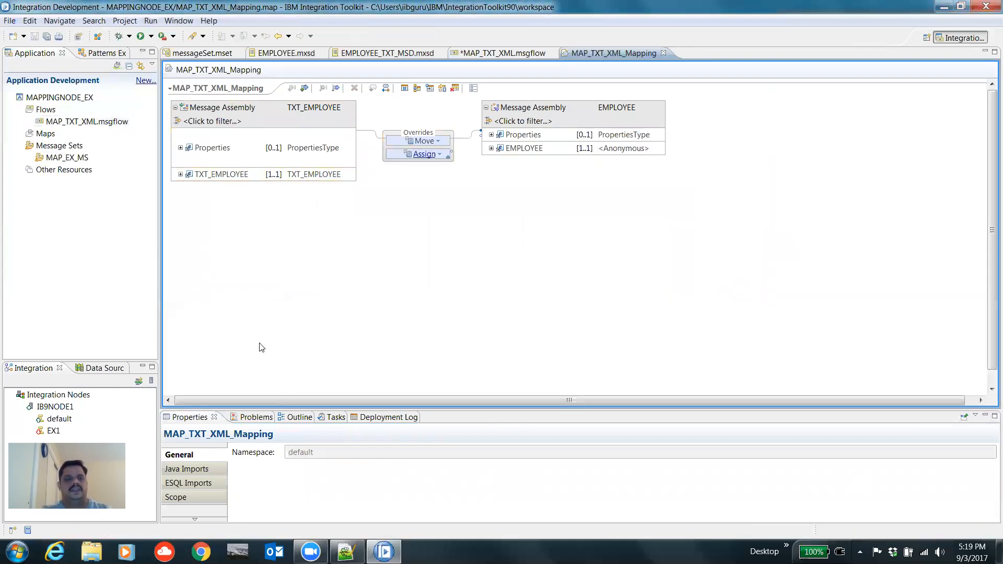
Step: Return to the MAP_TXT_XML message flow and reopen the Mapping node's map
{"action": "left_click", "coordinate": [491, 53]}
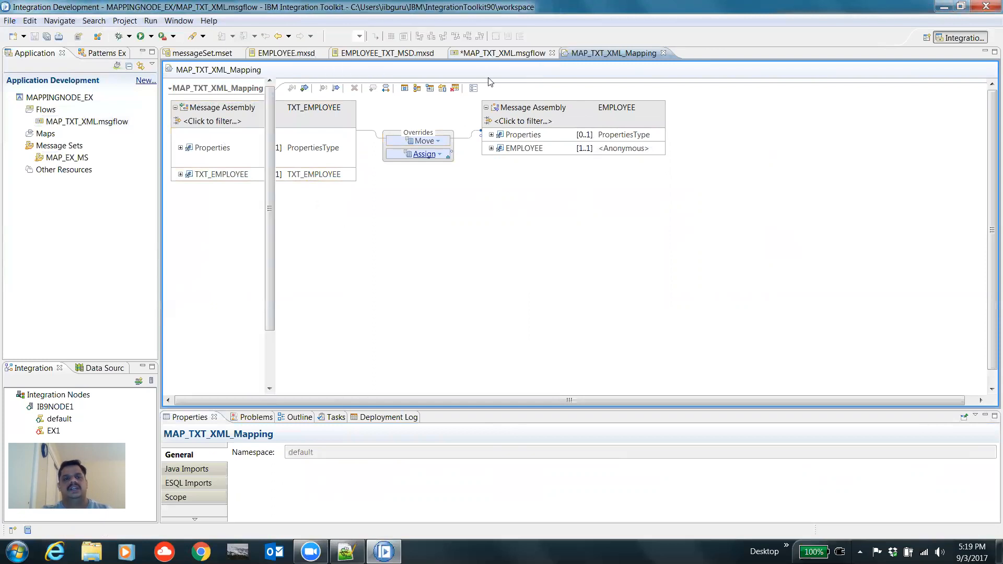
{"action": "left_click_drag", "start_coordinate": [350, 206], "coordinate": [409, 288]}
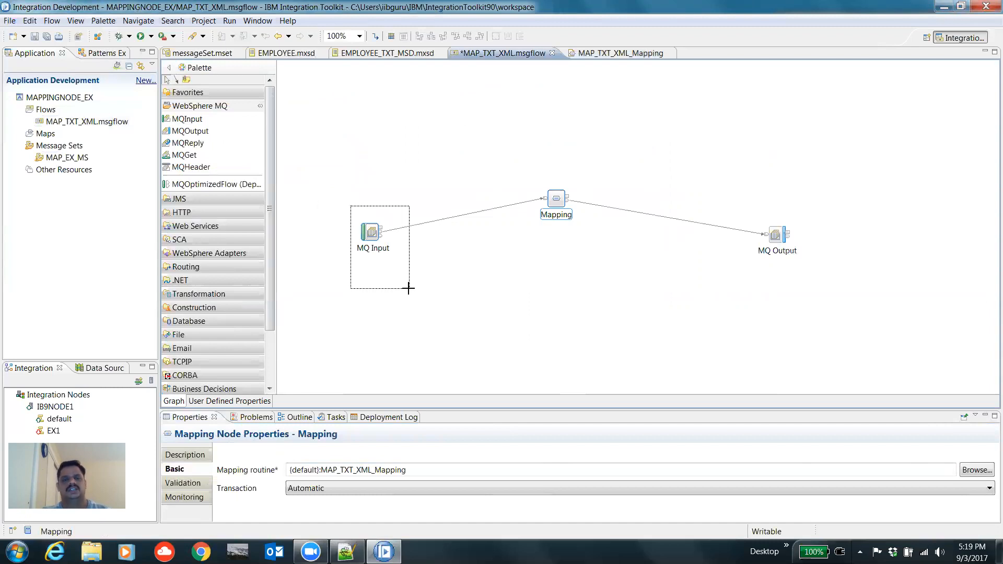
{"action": "left_click_drag", "start_coordinate": [408, 288], "coordinate": [409, 287]}
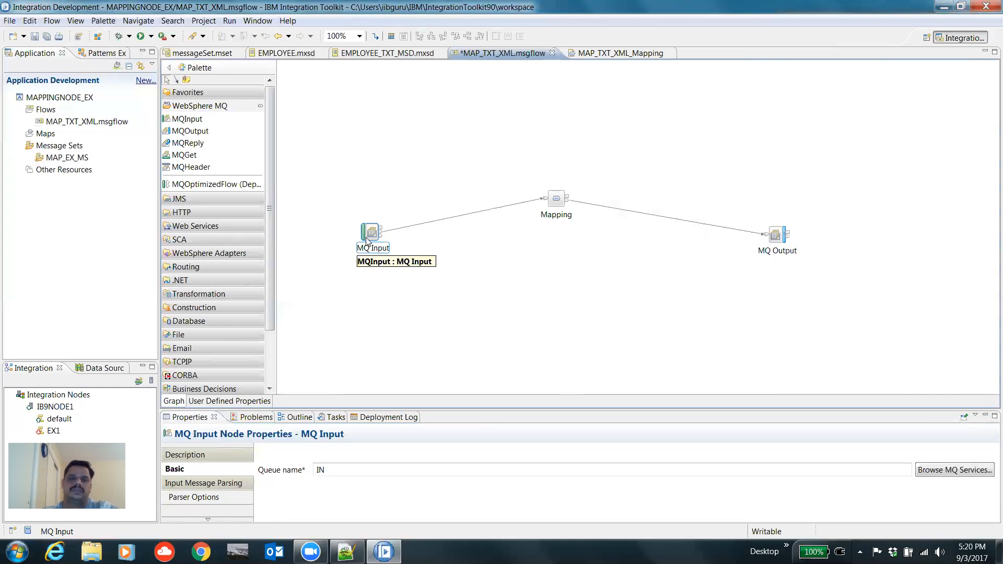
{"action": "double_click", "coordinate": [556, 199]}
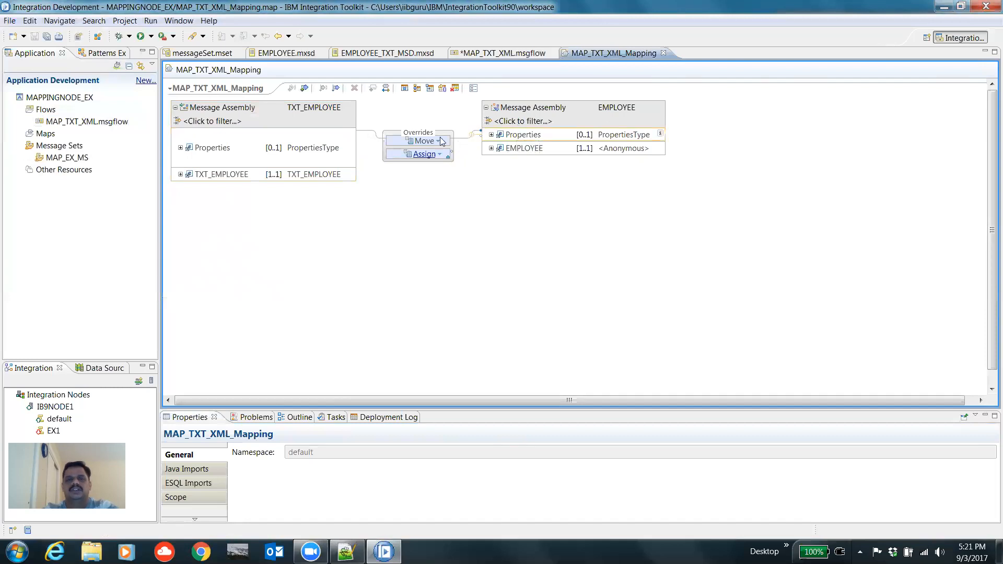
Step: Expand and collapse the Properties trees of the input and output message assemblies to inspect them
{"action": "left_click", "coordinate": [180, 148]}
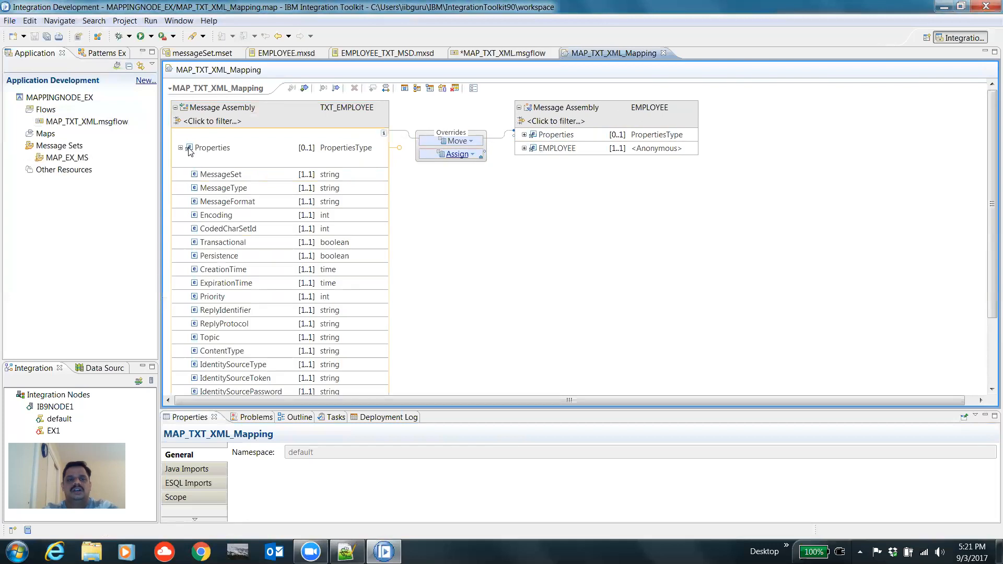
{"action": "left_click", "coordinate": [524, 135]}
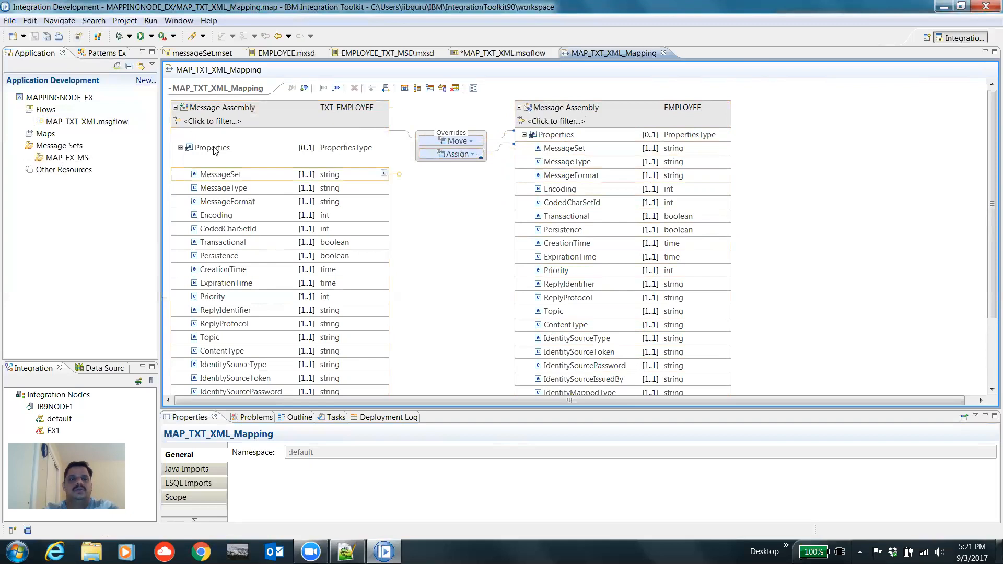
{"action": "left_click", "coordinate": [181, 148]}
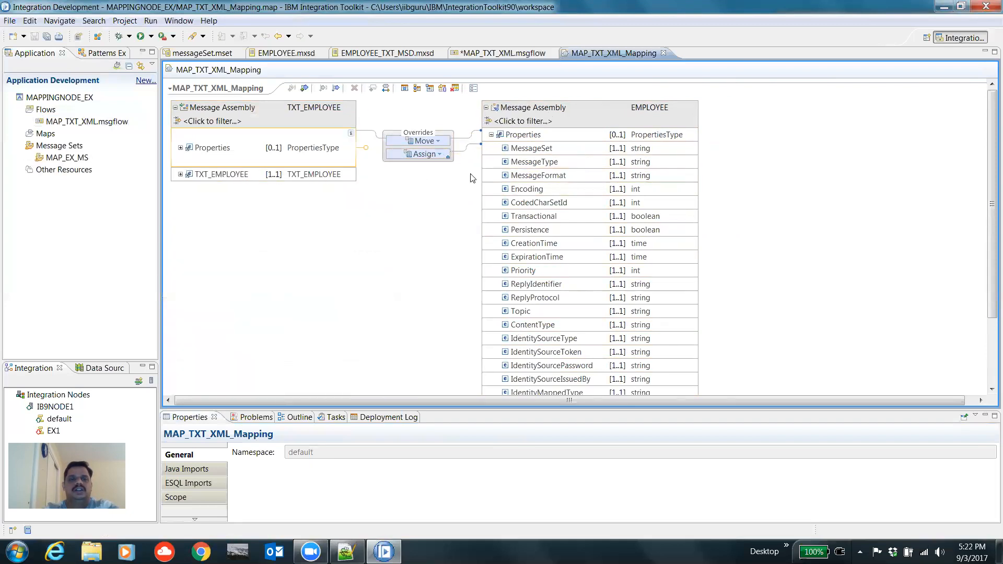
{"action": "left_click", "coordinate": [491, 136]}
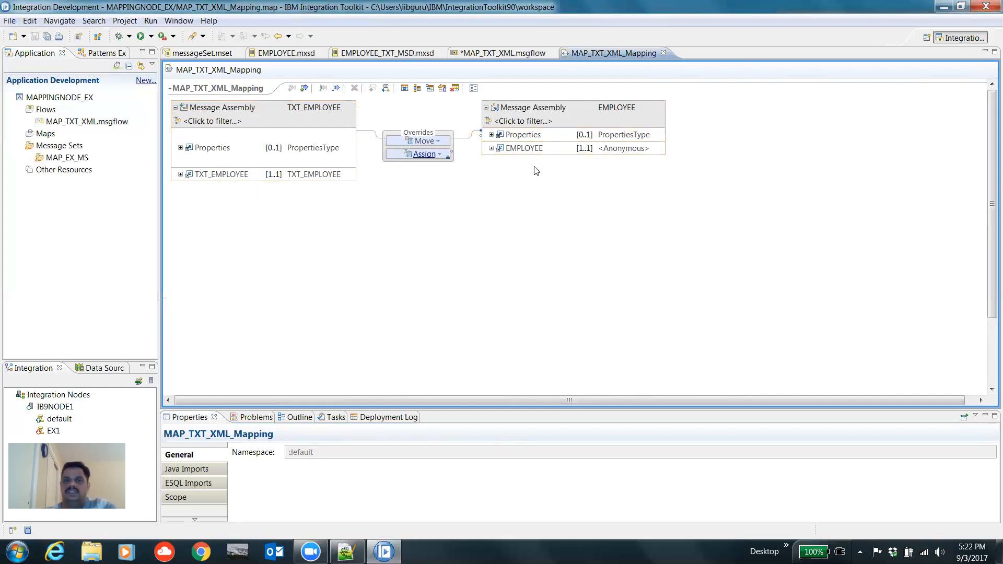
Step: Connect the input TXT_EMPLOYEE element to the output EMPLOYEE element and open the resulting Local map
{"action": "mouse_move", "coordinate": [353, 175]}
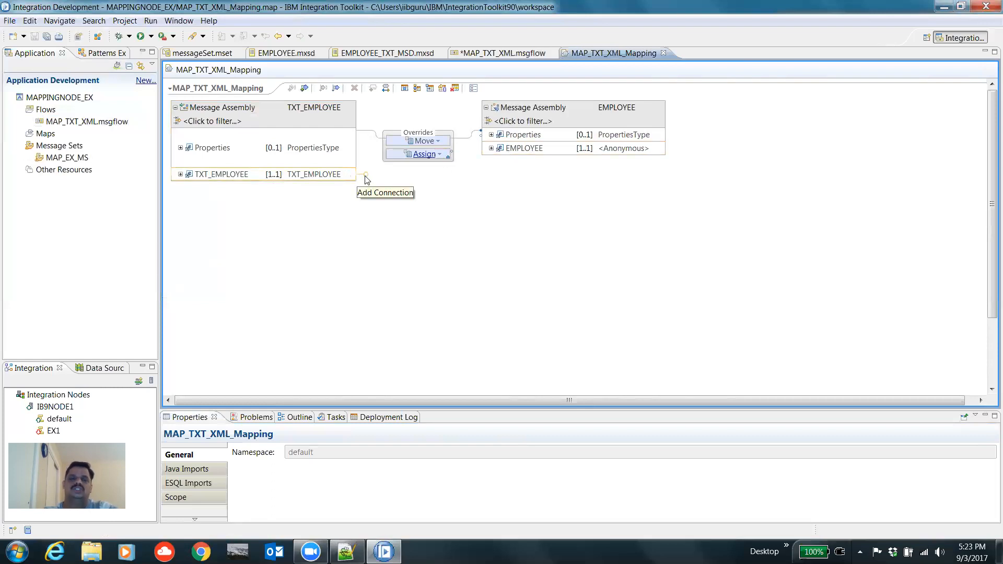
{"action": "left_click_drag", "start_coordinate": [366, 178], "coordinate": [491, 157]}
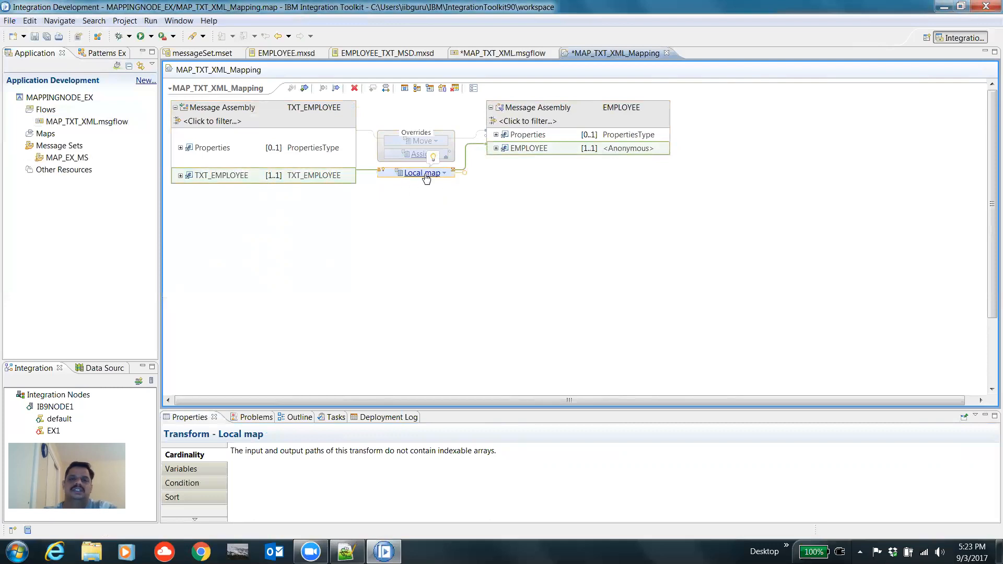
{"action": "mouse_move", "coordinate": [427, 177]}
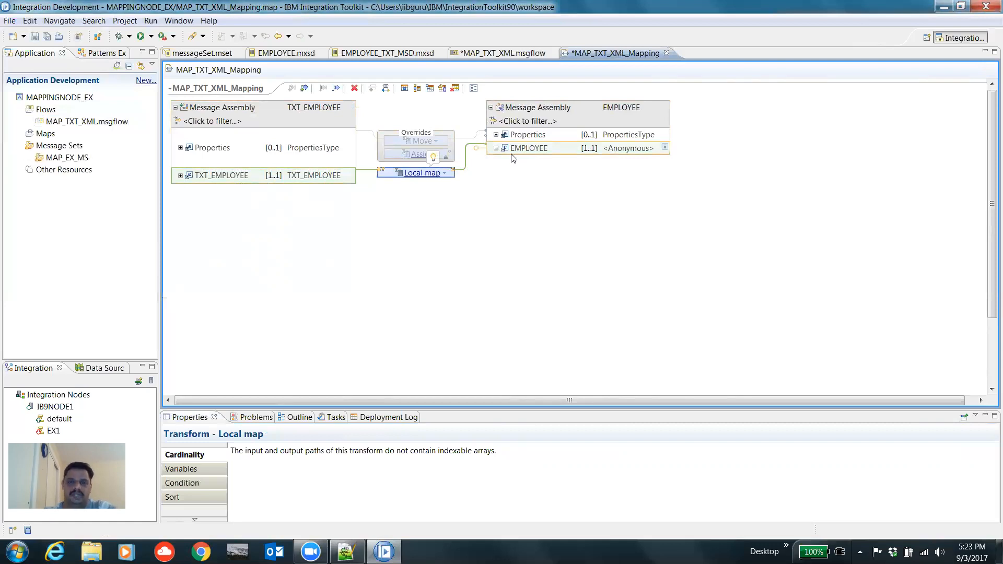
{"action": "left_click", "coordinate": [422, 173]}
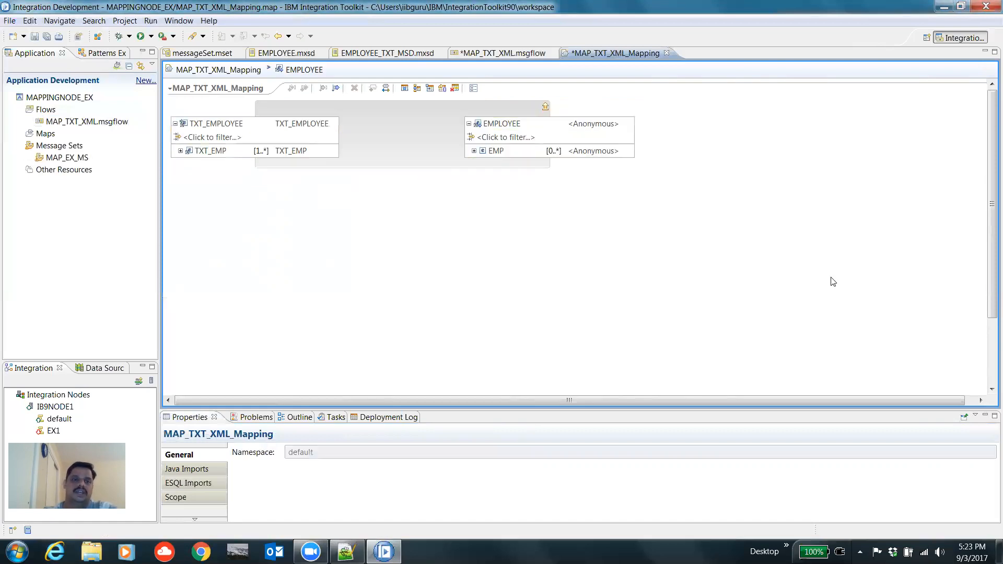
Step: Connect the TXT_EMP element to the EMP element with a For each transform
{"action": "mouse_move", "coordinate": [335, 152]}
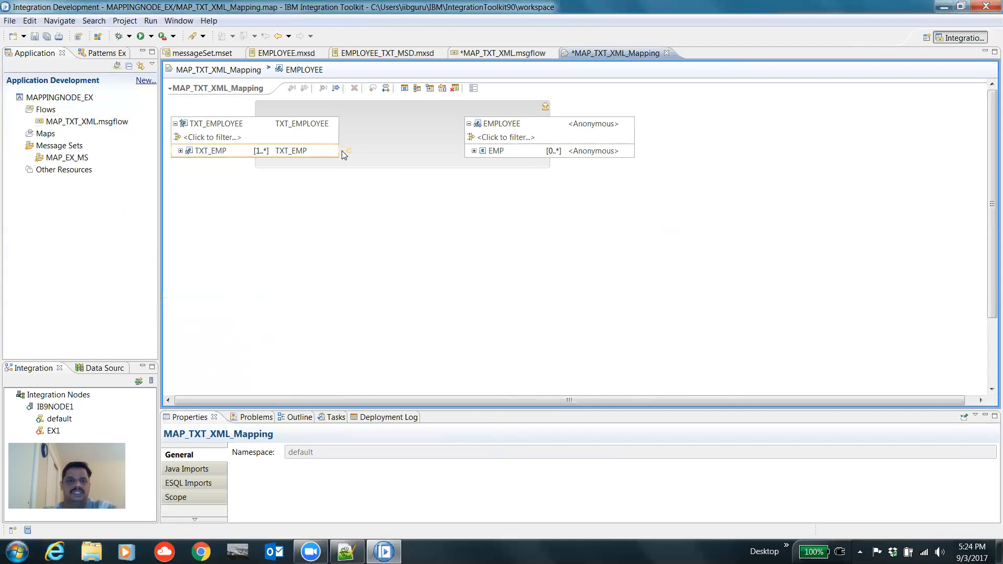
{"action": "left_click", "coordinate": [343, 151]}
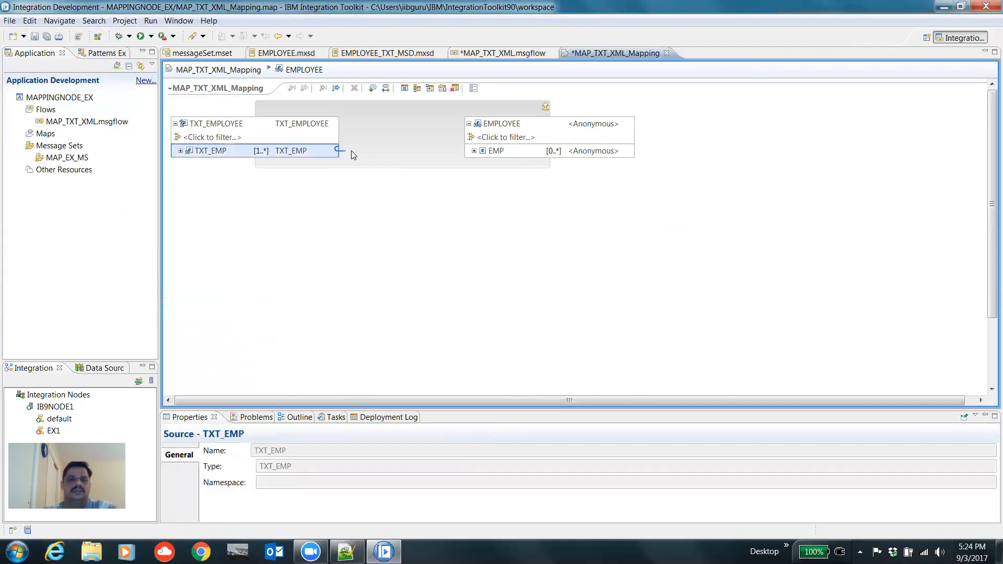
{"action": "left_click_drag", "start_coordinate": [351, 151], "coordinate": [469, 150]}
{"action": "left_click_drag", "start_coordinate": [476, 154], "coordinate": [477, 155]}
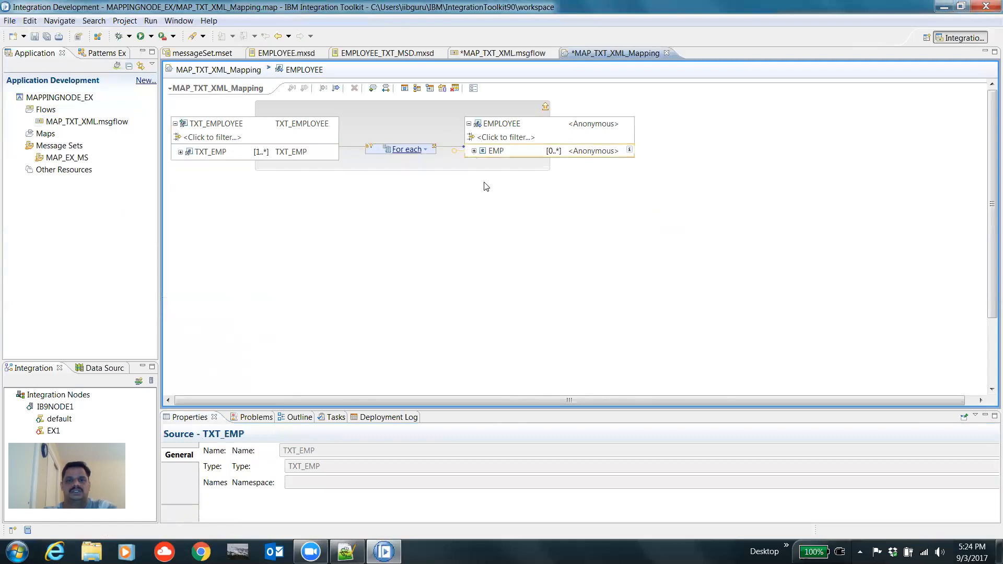
Step: Review the For each transform's description and glance at the EMPLOYEE_DEL.txt records in Notepad++
{"action": "left_click", "coordinate": [399, 152]}
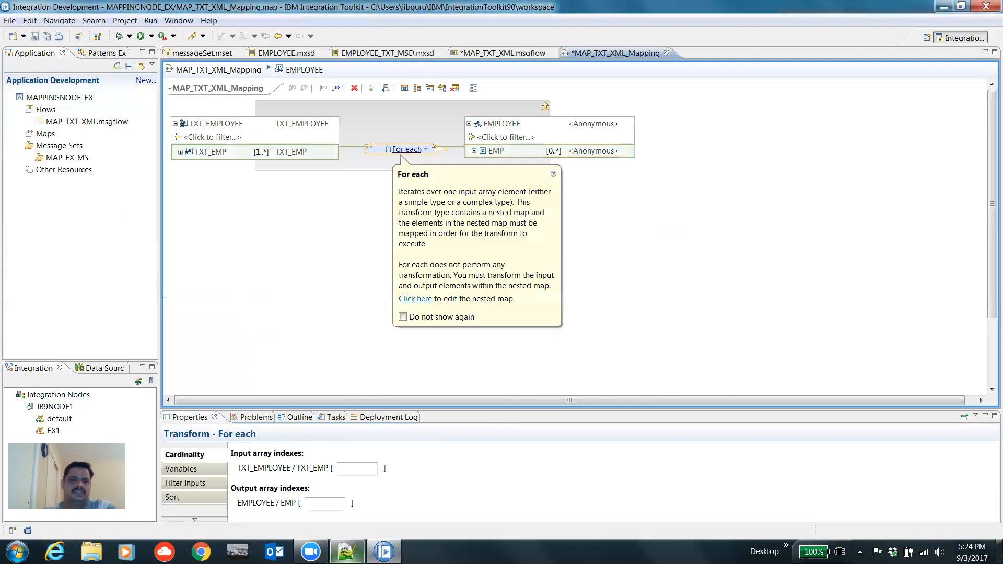
{"action": "left_click", "coordinate": [347, 552]}
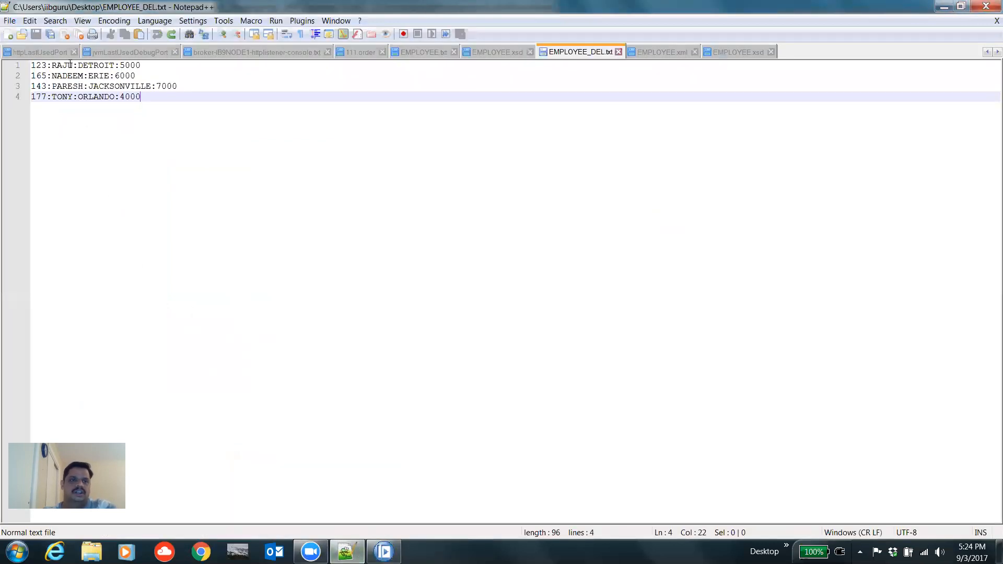
{"action": "left_click", "coordinate": [943, 6]}
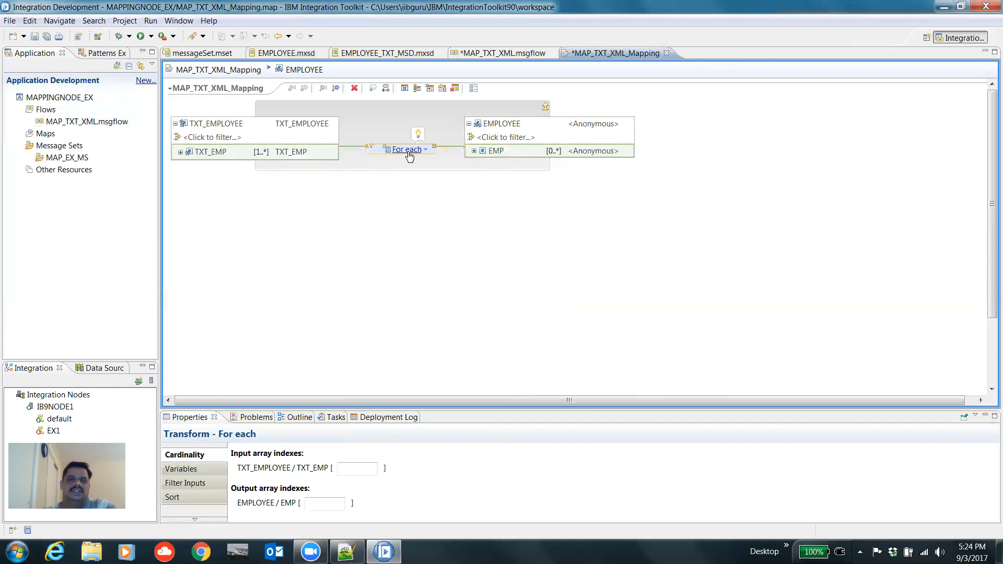
Step: Open the For each nested map, map TXT_ENO, TXT_ENAME, TXT_ECITY, TXT_ESAL to ENO, ENAME, ECITY, ESAL, and save
{"action": "mouse_move", "coordinate": [409, 155]}
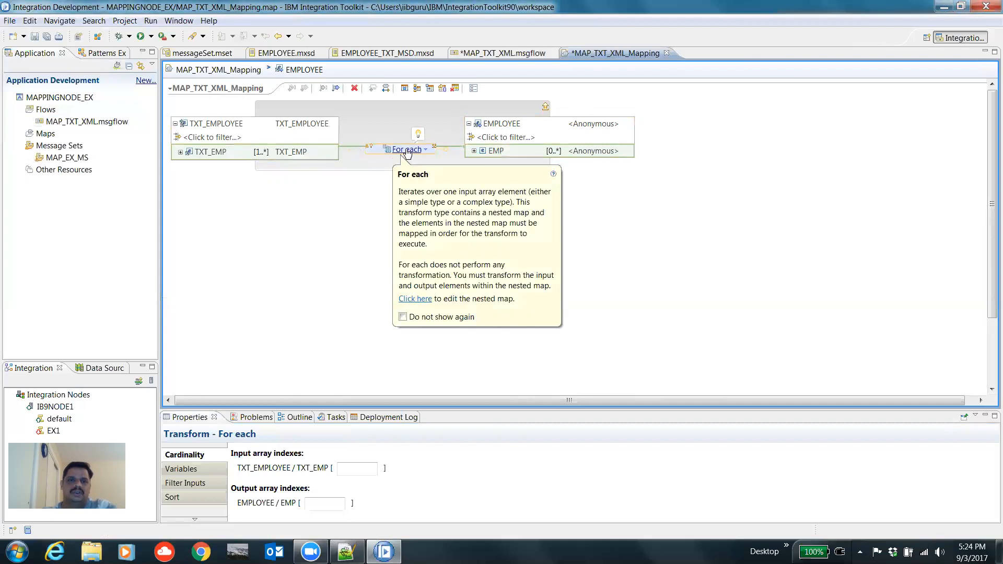
{"action": "left_click", "coordinate": [407, 150]}
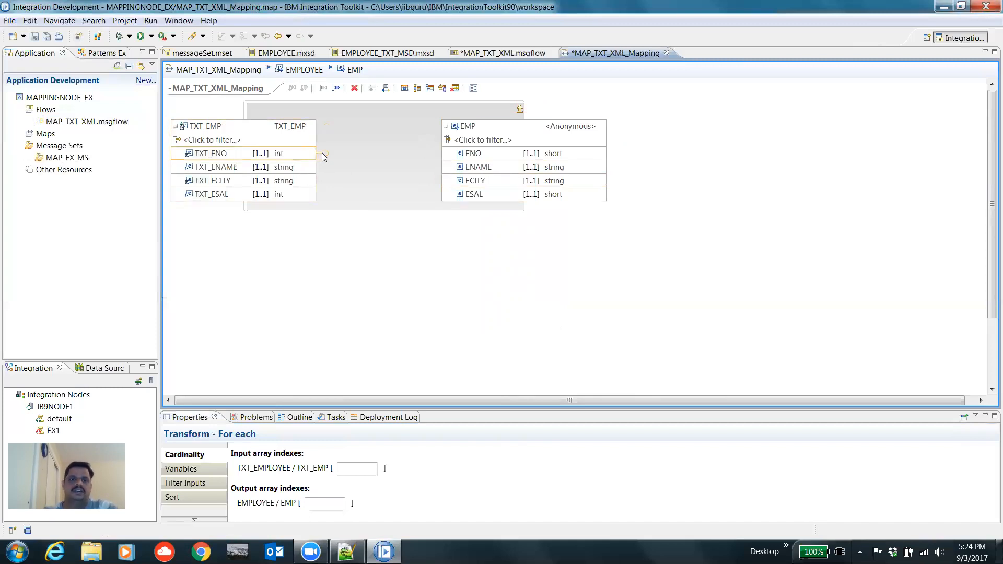
{"action": "left_click_drag", "start_coordinate": [324, 155], "coordinate": [445, 154]}
{"action": "left_click_drag", "start_coordinate": [325, 170], "coordinate": [445, 168]}
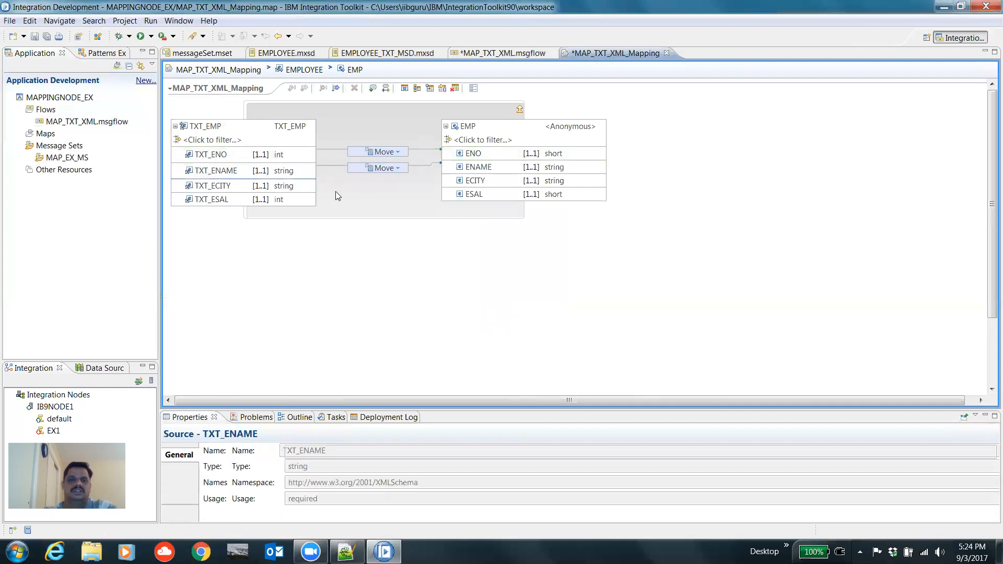
{"action": "left_click_drag", "start_coordinate": [316, 186], "coordinate": [444, 180]}
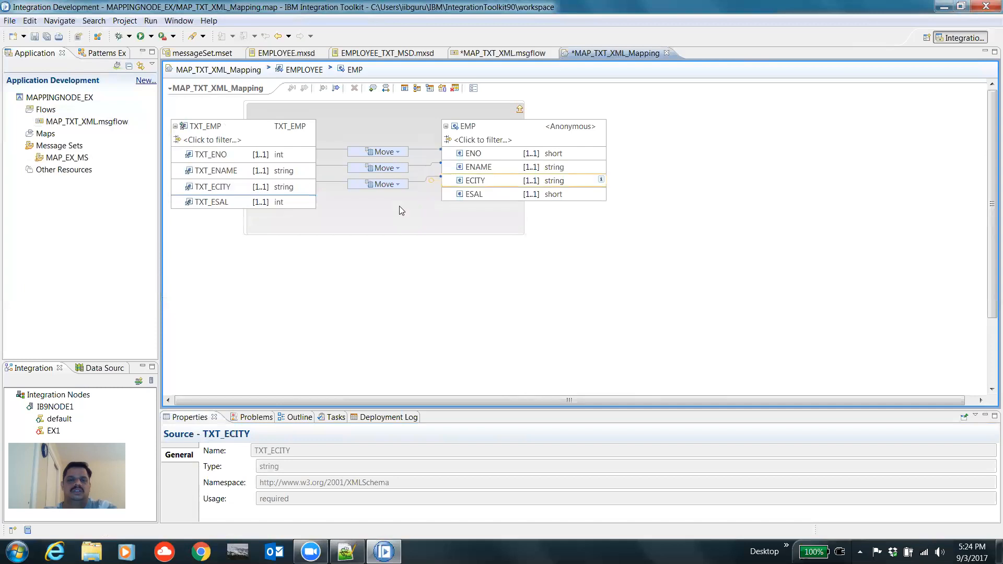
{"action": "left_click_drag", "start_coordinate": [317, 201], "coordinate": [457, 202]}
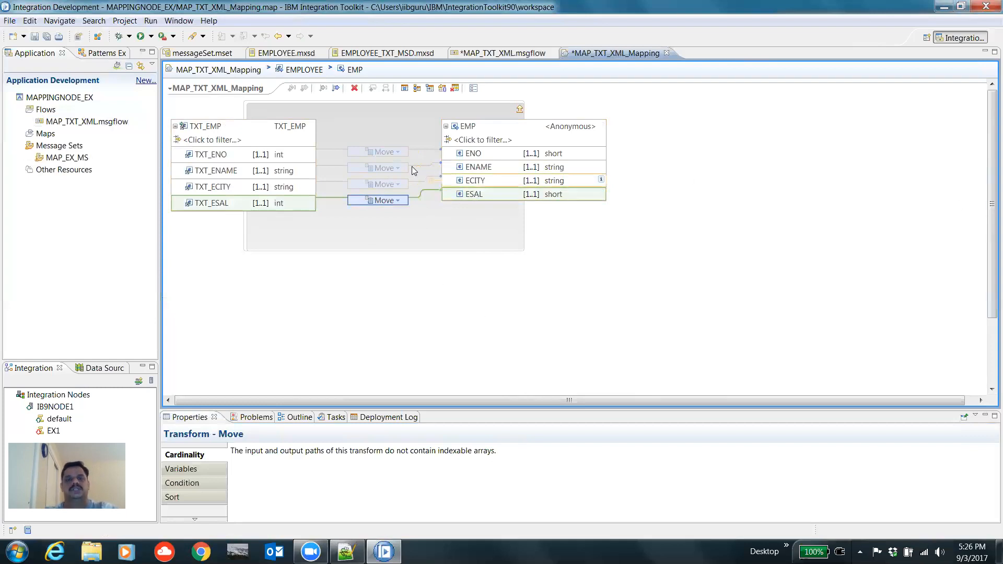
{"action": "left_click", "coordinate": [47, 42]}
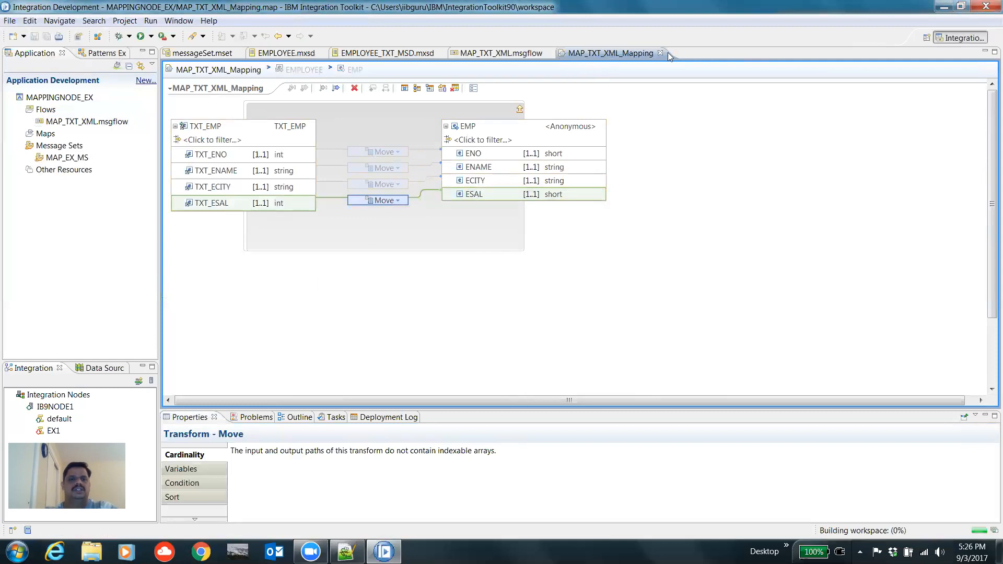
Step: Launch the debugger on the default integration server
{"action": "left_click_drag", "start_coordinate": [59, 98], "coordinate": [63, 418]}
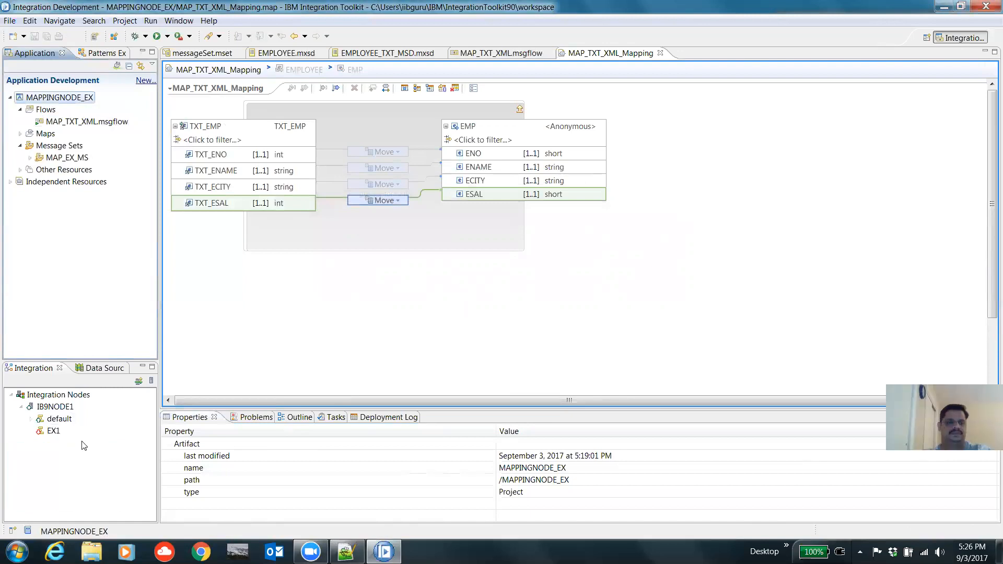
{"action": "right_click", "coordinate": [59, 420]}
{"action": "left_click", "coordinate": [120, 484]}
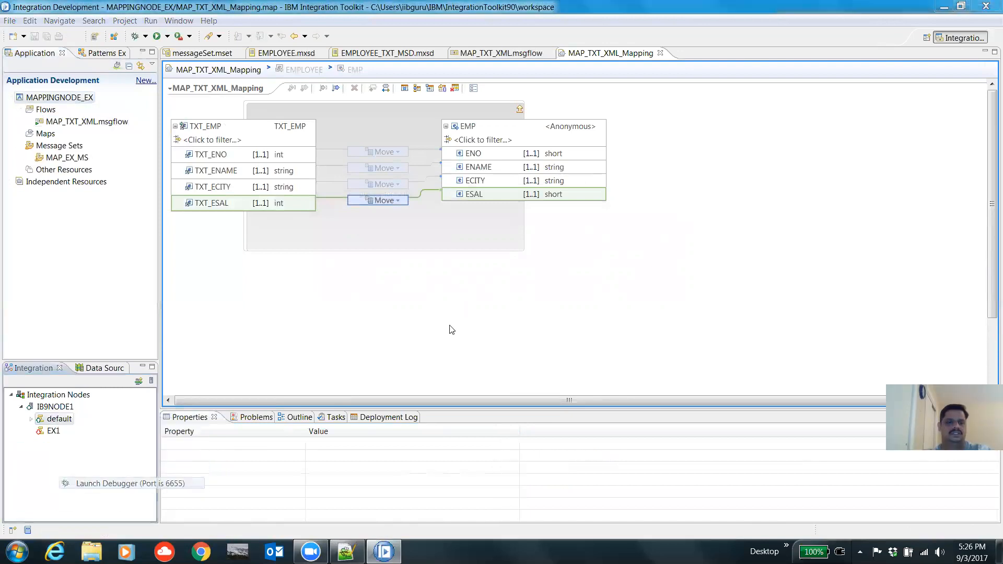
{"action": "left_click", "coordinate": [552, 286]}
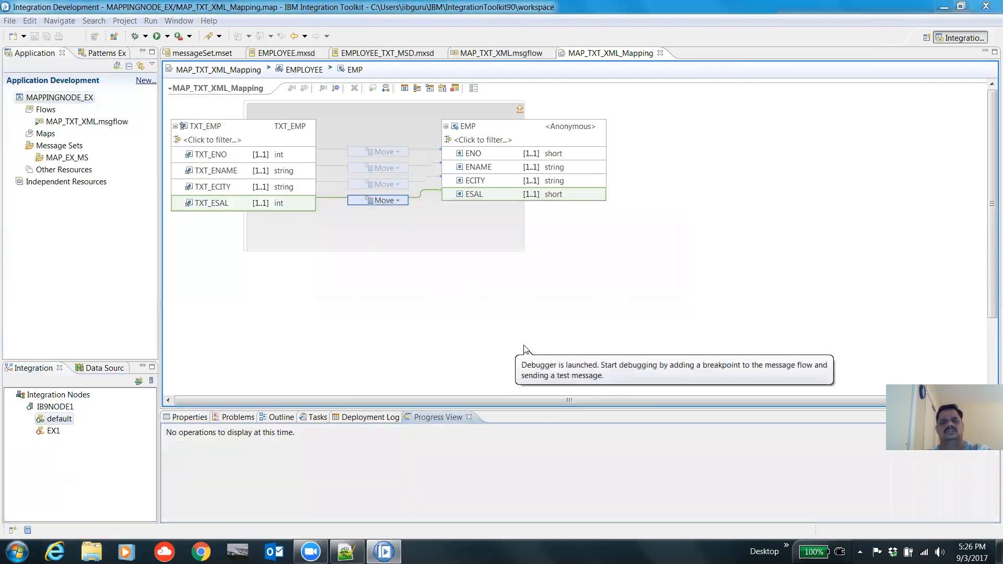
Step: In the message flow, add breakpoints after the MQ Input node and after the Mapping node
{"action": "left_click", "coordinate": [491, 54]}
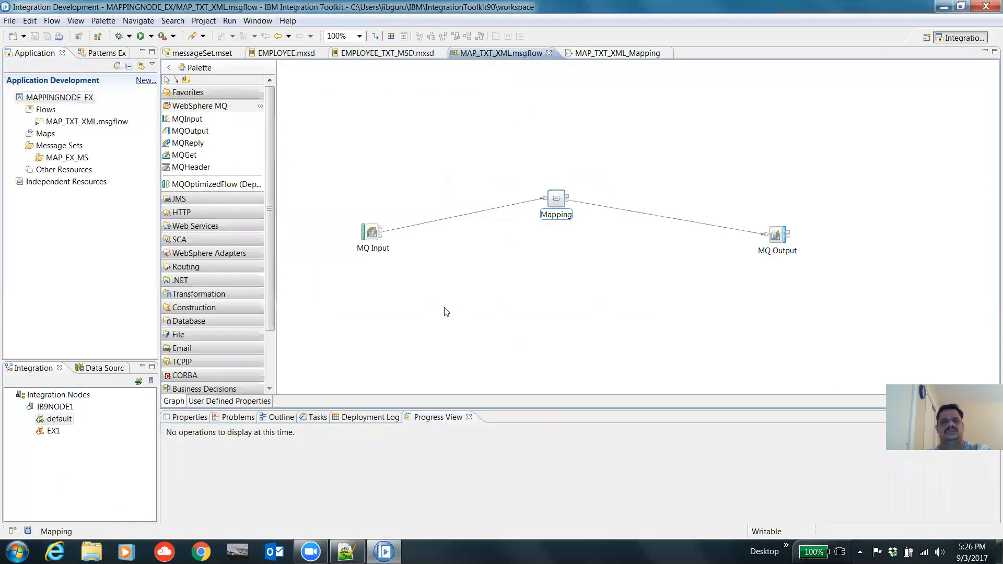
{"action": "right_click", "coordinate": [372, 235]}
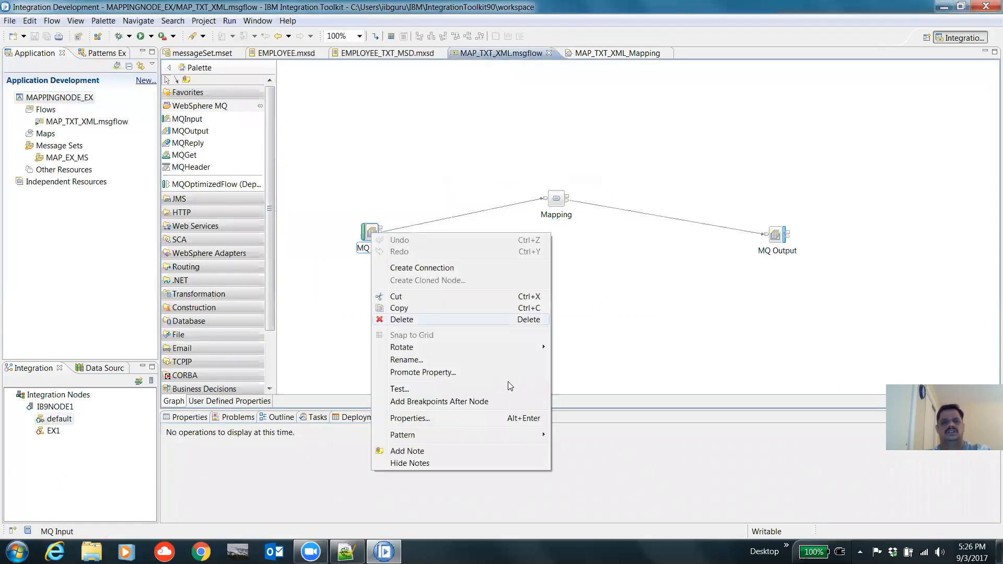
{"action": "left_click", "coordinate": [456, 402]}
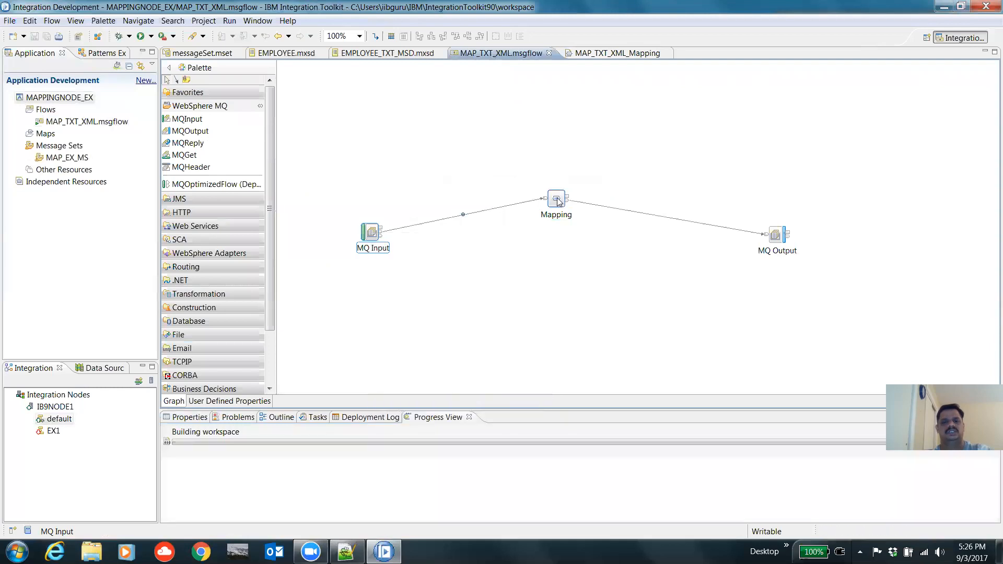
{"action": "right_click", "coordinate": [558, 202]}
{"action": "left_click", "coordinate": [622, 387]}
{"action": "left_click", "coordinate": [531, 358]}
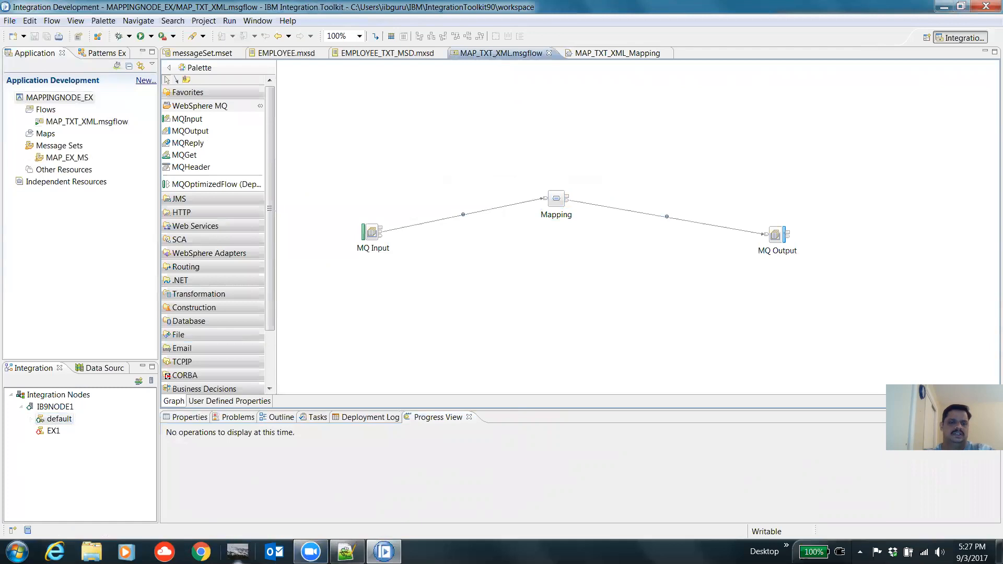
Step: Launch the RFHUtil tool from the taskbar, allowing it to run past the security warning
{"action": "left_click", "coordinate": [238, 551]}
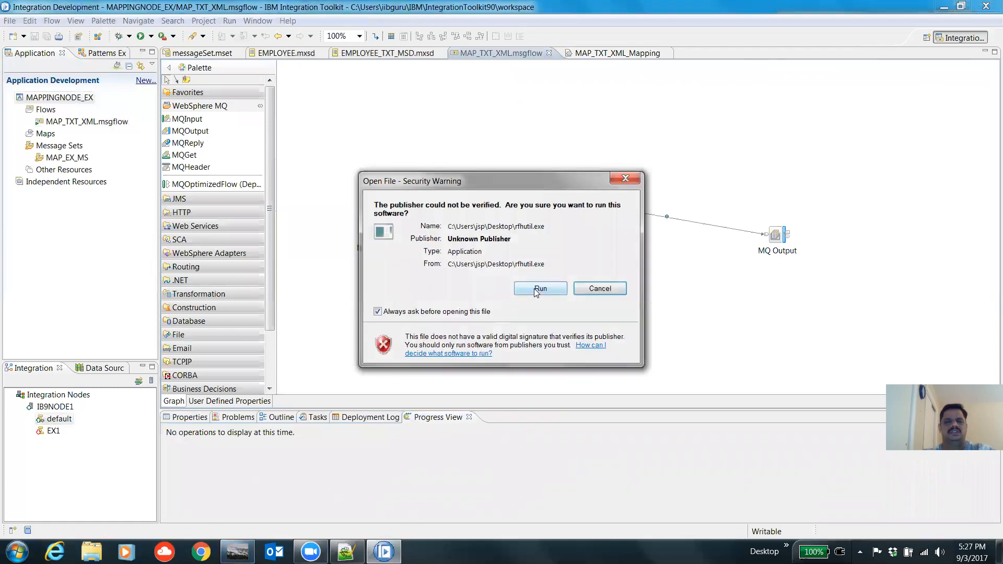
{"action": "left_click", "coordinate": [538, 289]}
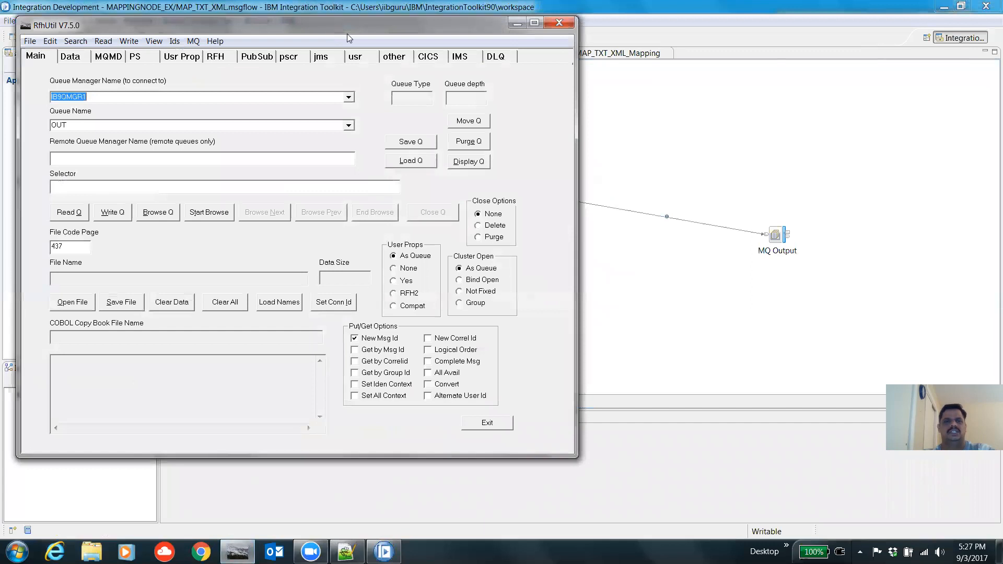
{"action": "left_click_drag", "start_coordinate": [349, 38], "coordinate": [441, 56]}
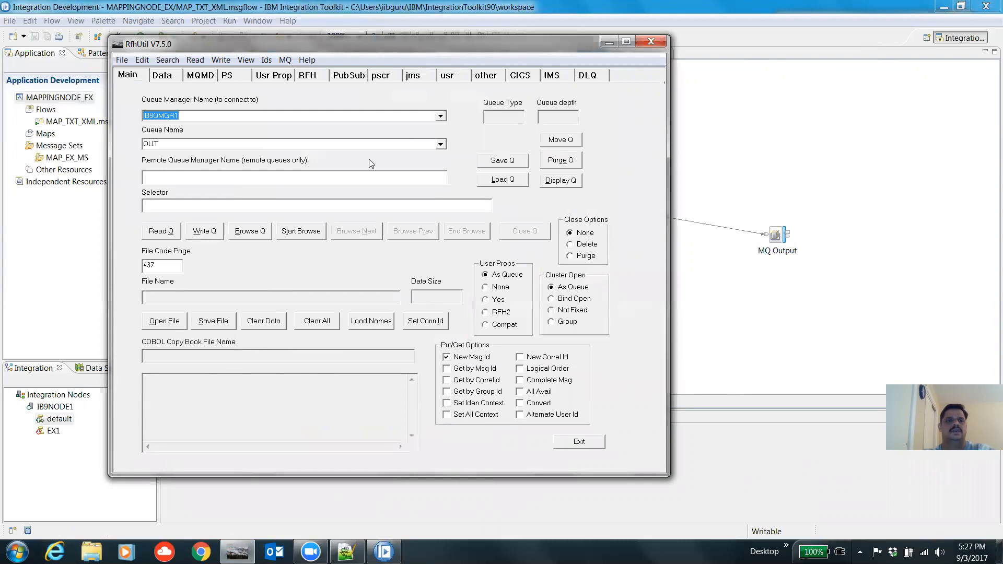
Step: Purge all messages from the IN and OUT queues on queue manager IB9QMGR1
{"action": "left_click", "coordinate": [441, 144]}
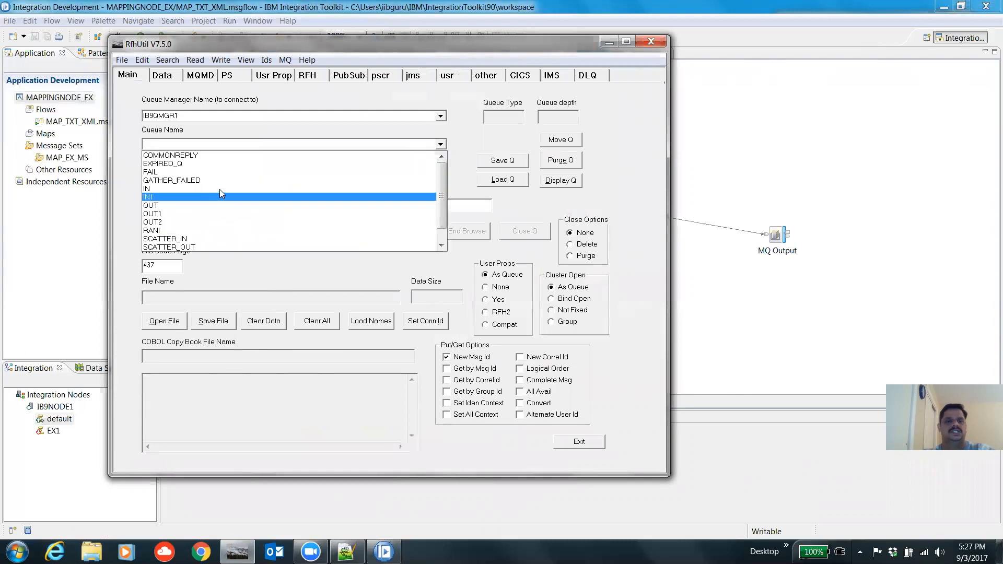
{"action": "left_click", "coordinate": [220, 190]}
{"action": "left_click", "coordinate": [559, 160]}
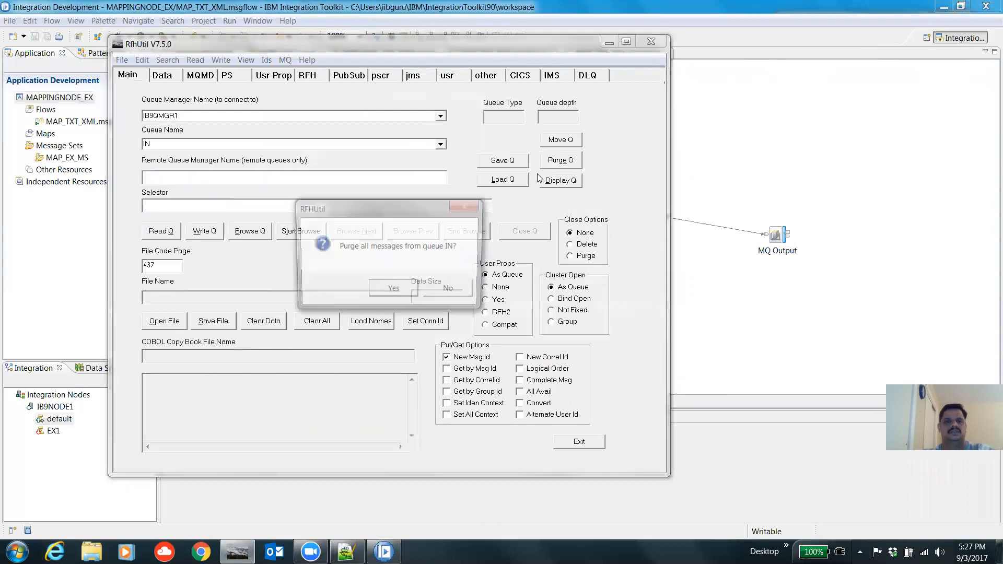
{"action": "left_click", "coordinate": [390, 289]}
{"action": "left_click", "coordinate": [440, 144]}
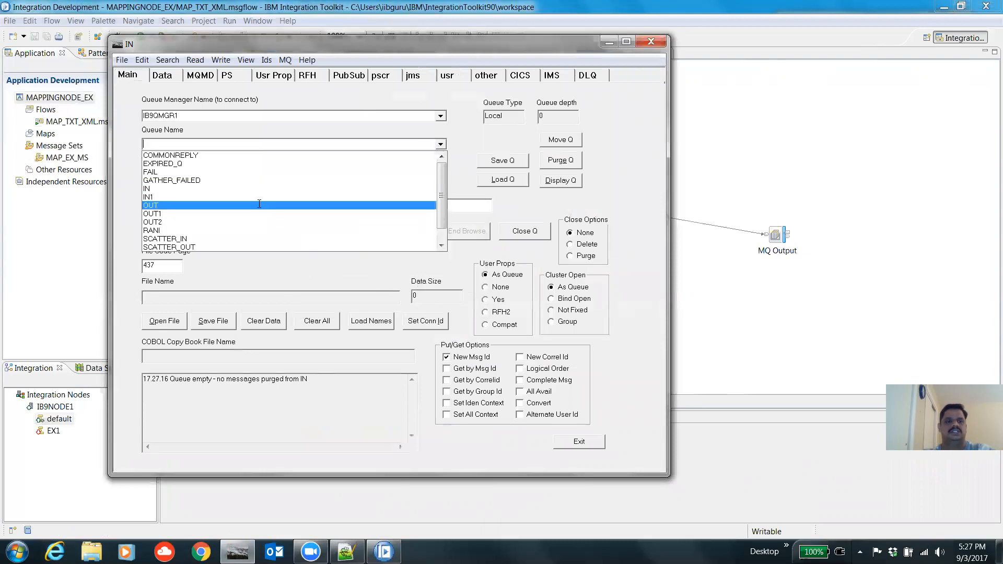
{"action": "left_click", "coordinate": [253, 205]}
{"action": "left_click", "coordinate": [559, 159]}
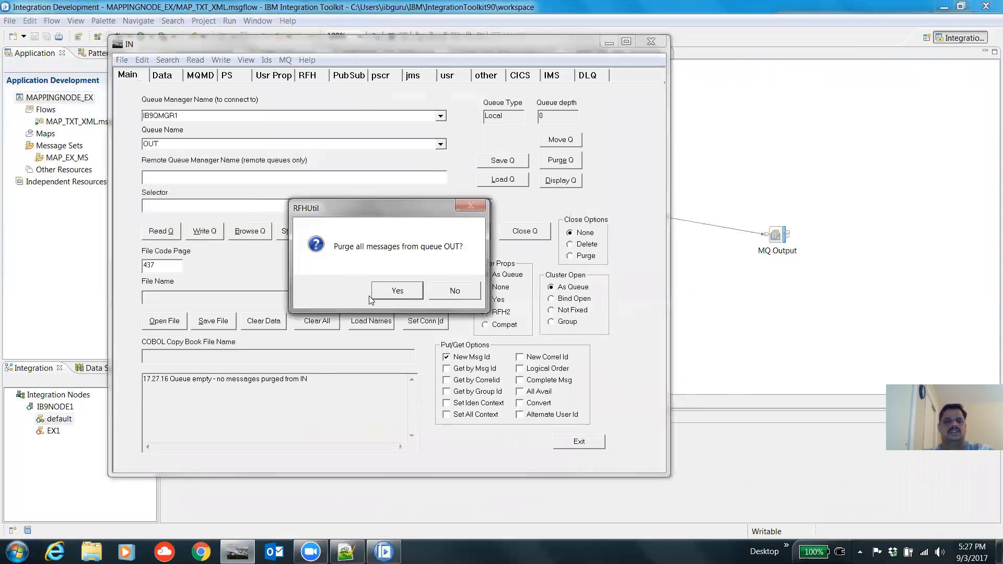
{"action": "left_click", "coordinate": [395, 293]}
Step: Select queue IN and open EMPLOYEE_DEL.txt from the user's Desktop folder as the message file
{"action": "left_click", "coordinate": [442, 145]}
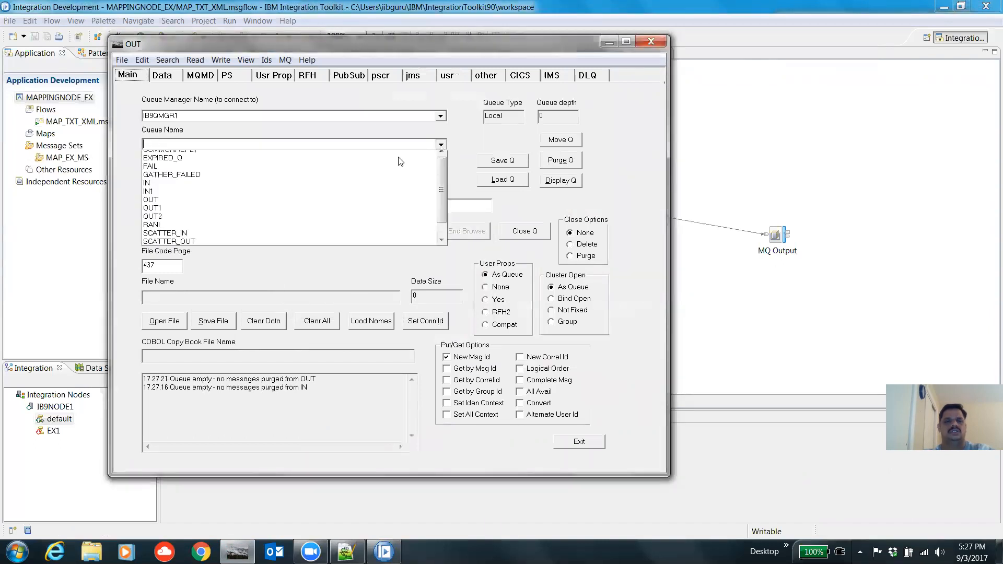
{"action": "left_click", "coordinate": [296, 190]}
{"action": "left_click", "coordinate": [177, 327]}
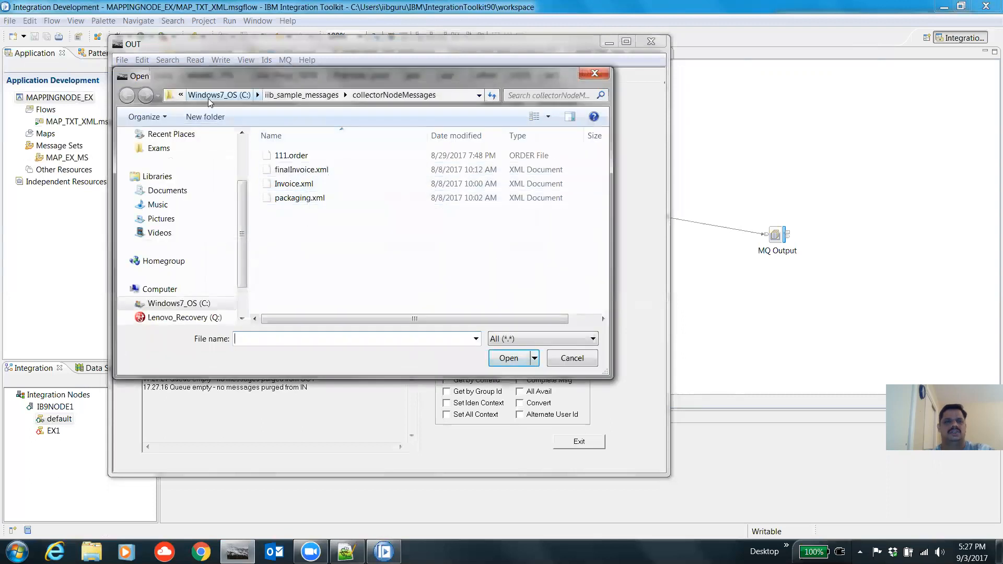
{"action": "scroll", "coordinate": [167, 179], "scroll_direction": "up", "scroll_amount": 2}
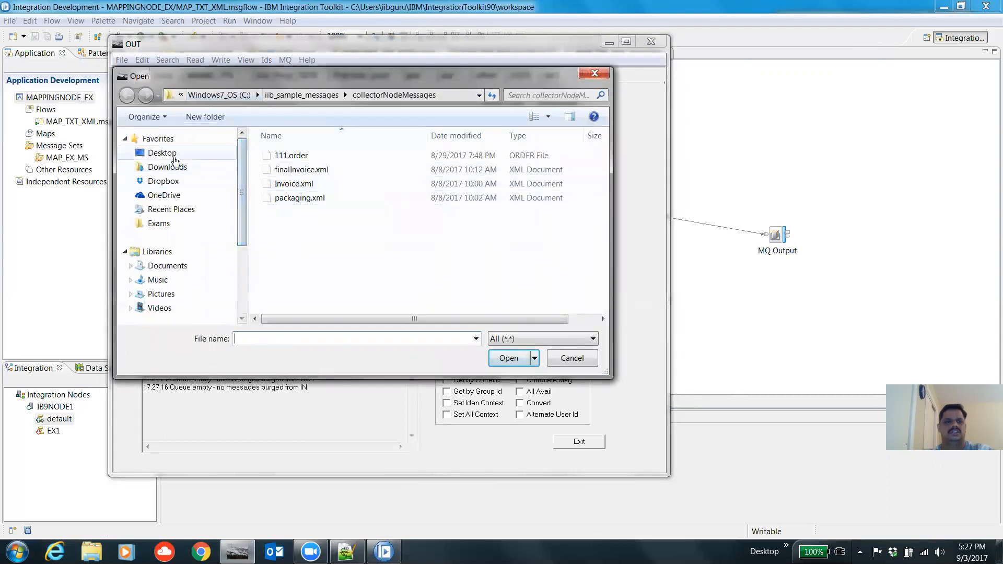
{"action": "left_click", "coordinate": [168, 154]}
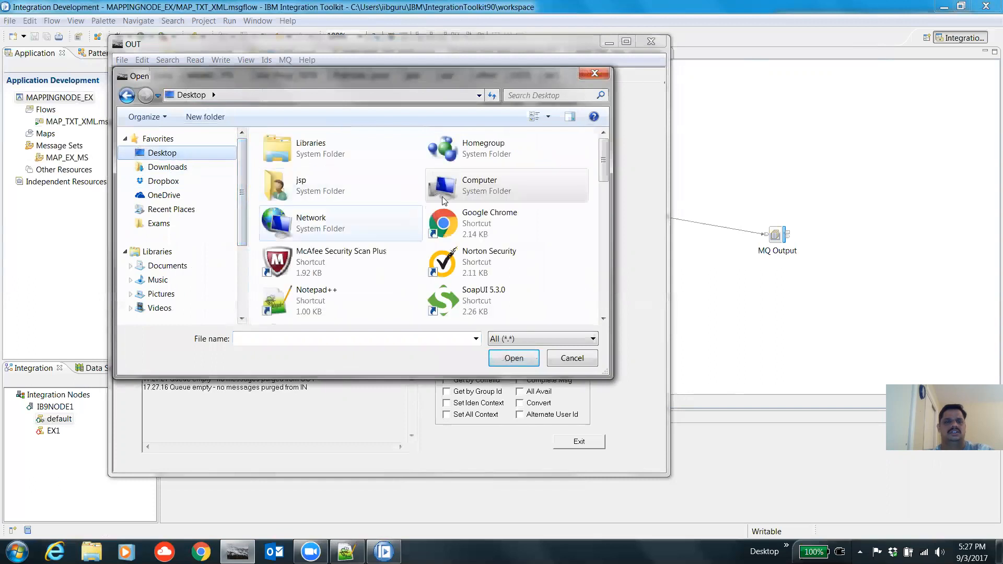
{"action": "left_click", "coordinate": [480, 216]}
{"action": "key", "text": "e"}
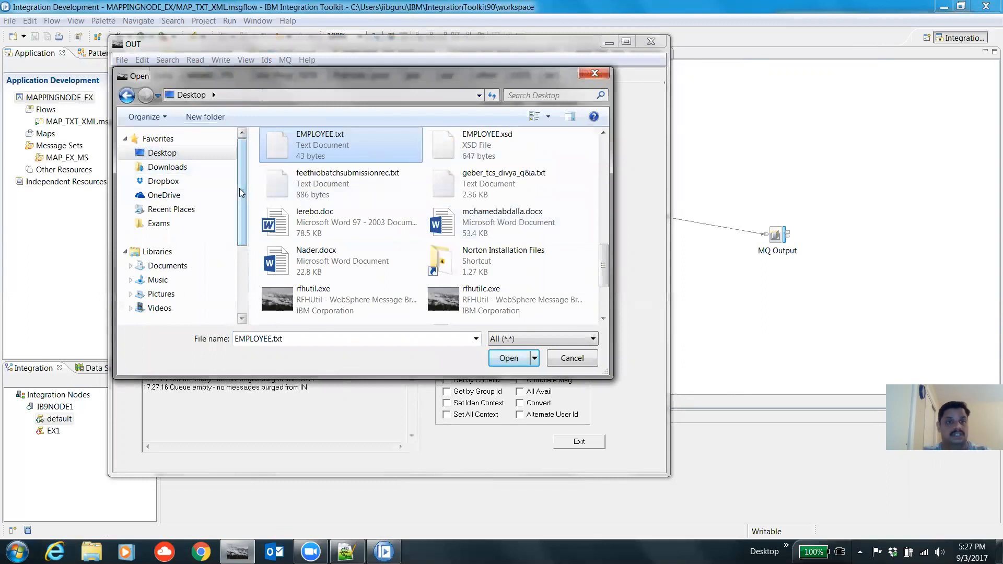
{"action": "scroll", "coordinate": [239, 188], "scroll_direction": "down", "scroll_amount": 3}
{"action": "left_click", "coordinate": [201, 277]}
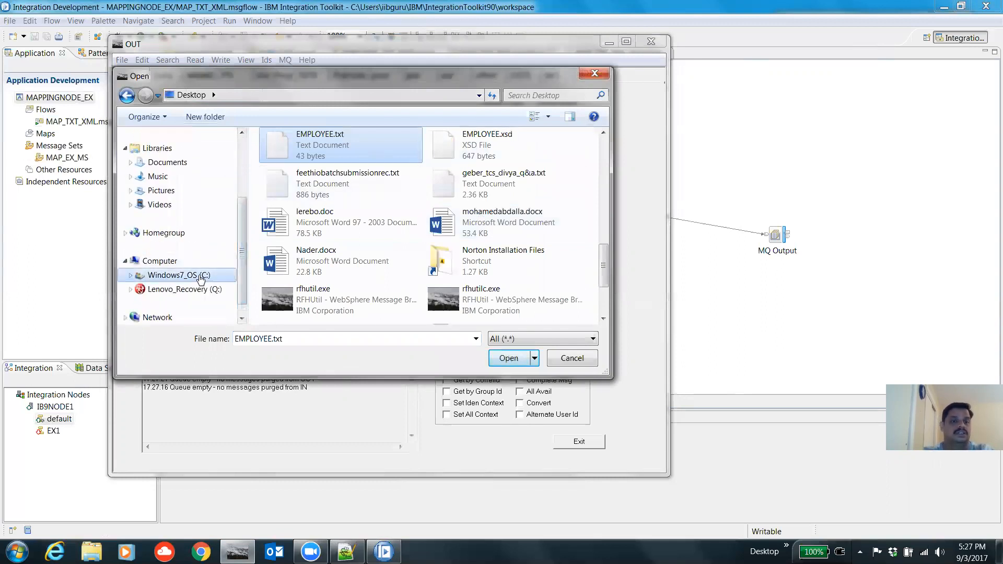
{"action": "left_click", "coordinate": [306, 240]}
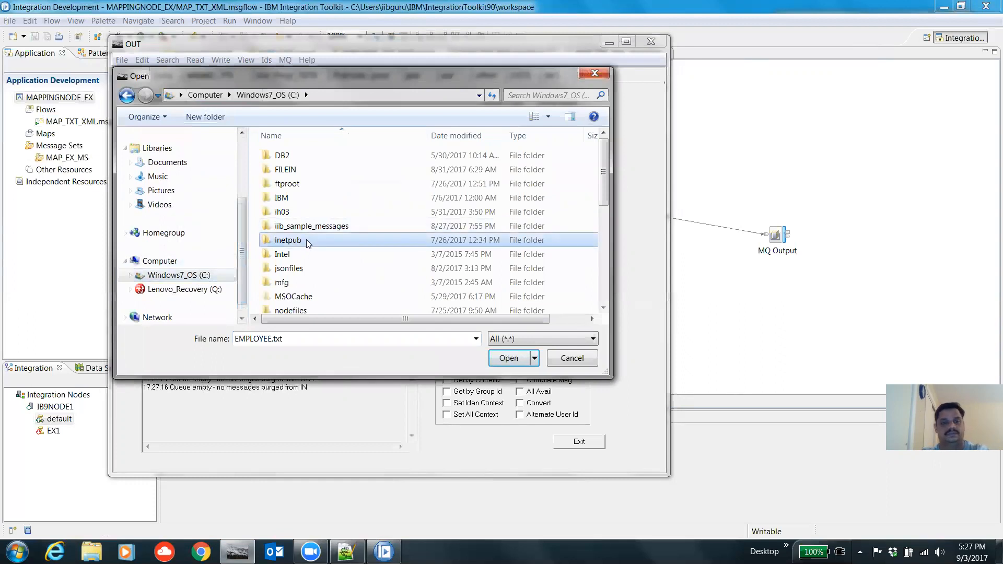
{"action": "scroll", "coordinate": [306, 240], "scroll_direction": "down", "scroll_amount": 5}
{"action": "left_click", "coordinate": [288, 222]}
{"action": "left_click", "coordinate": [286, 249]}
{"action": "double_click", "coordinate": [286, 250]}
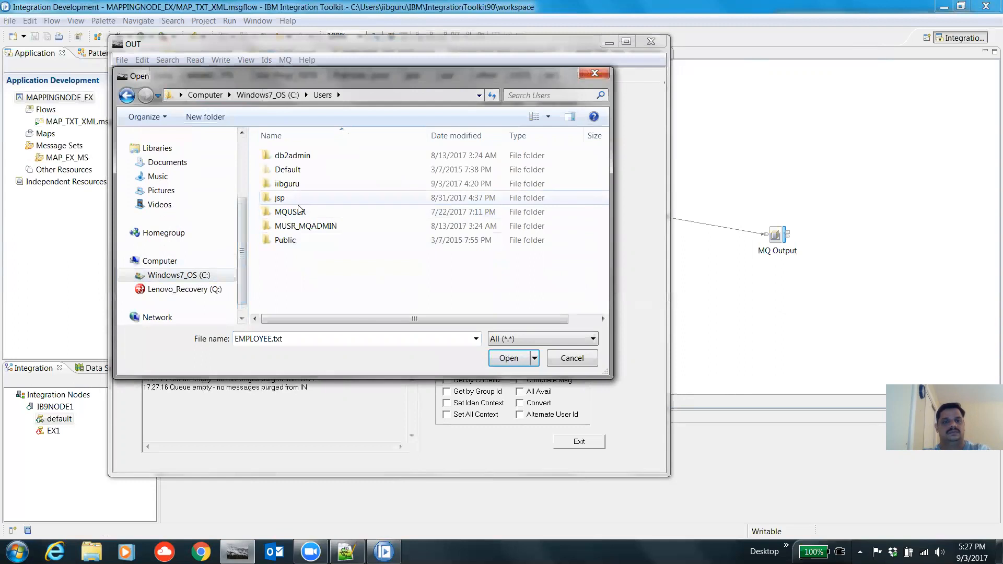
{"action": "double_click", "coordinate": [306, 185]}
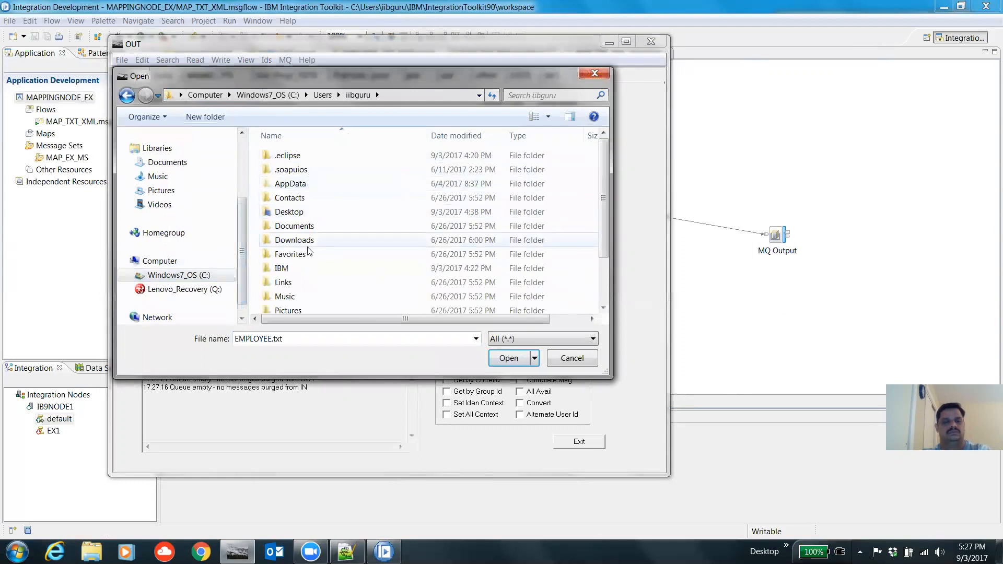
{"action": "double_click", "coordinate": [297, 269]}
{"action": "double_click", "coordinate": [336, 156]}
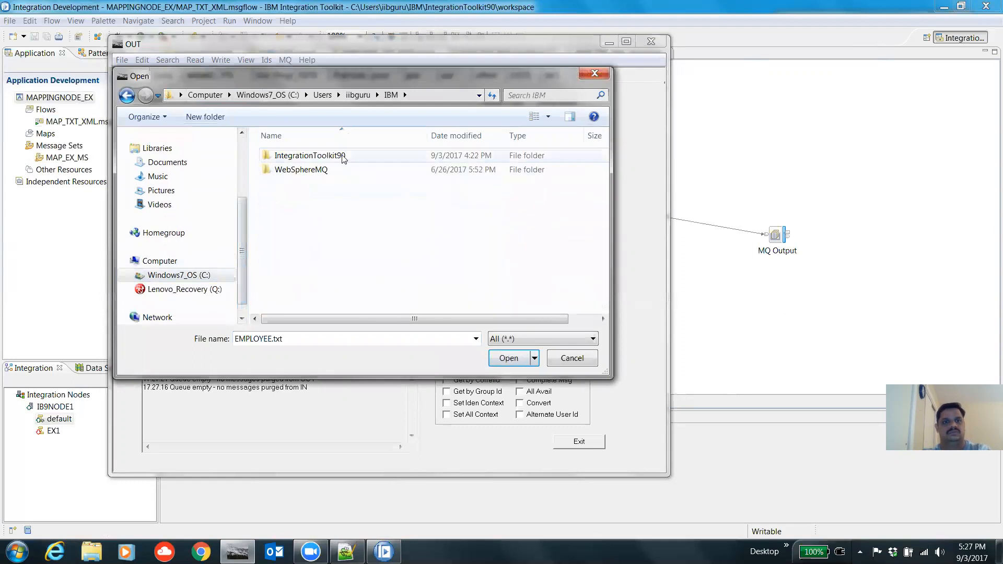
{"action": "double_click", "coordinate": [337, 156]}
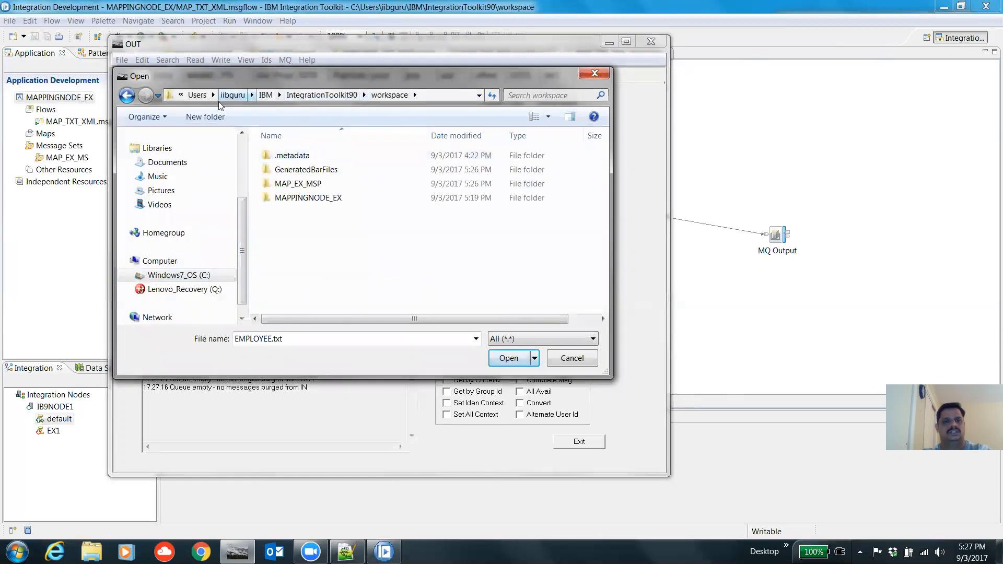
{"action": "left_click", "coordinate": [229, 95]}
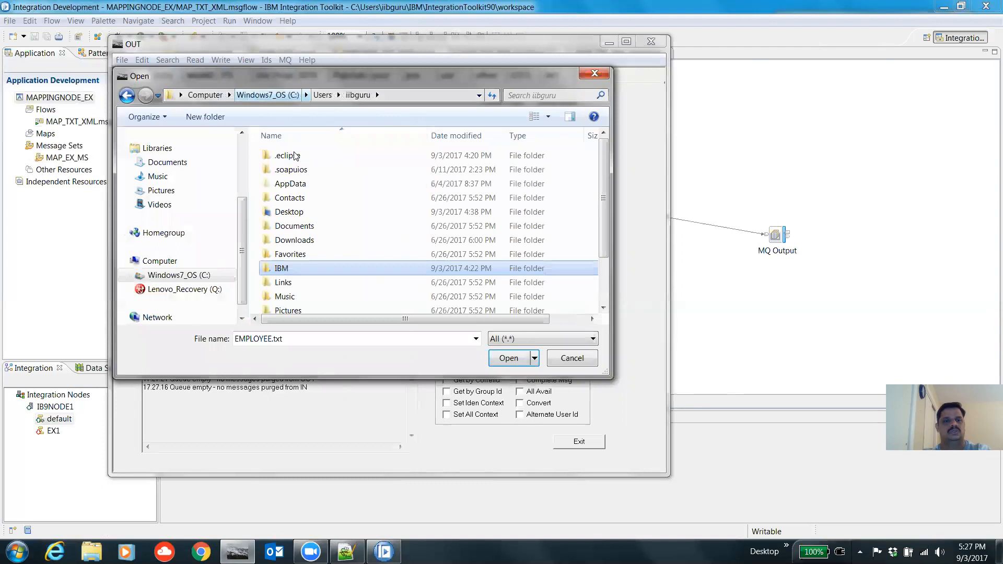
{"action": "double_click", "coordinate": [311, 213]}
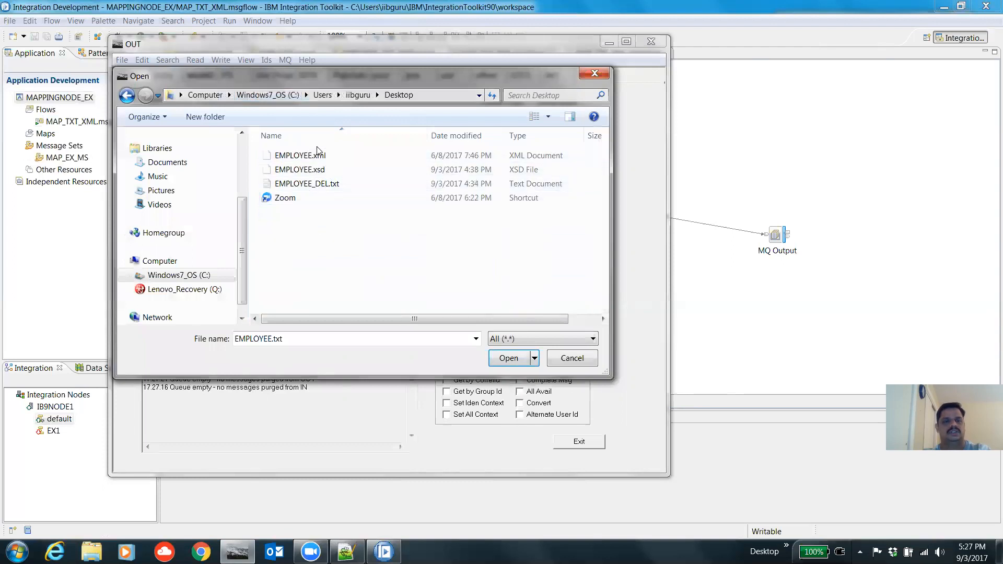
{"action": "double_click", "coordinate": [316, 187]}
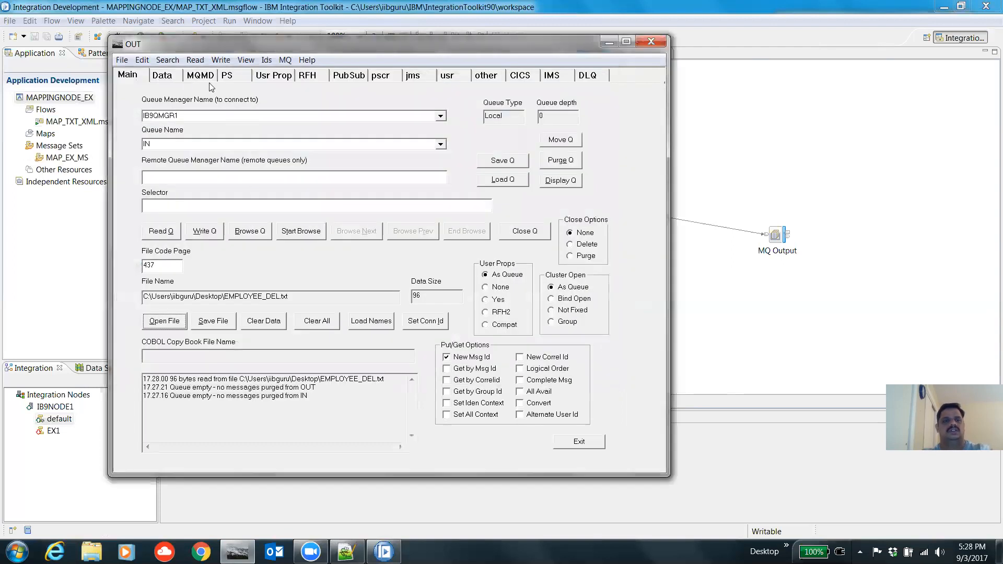
Step: Preview the loaded message data with CR/LF enabled, then write the message to queue IN
{"action": "left_click", "coordinate": [162, 76]}
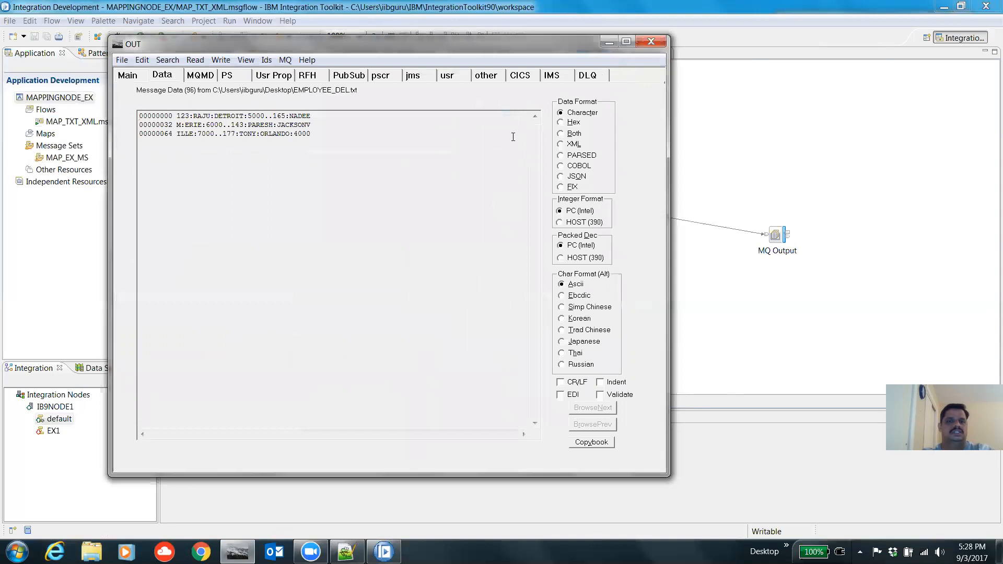
{"action": "left_click", "coordinate": [560, 383]}
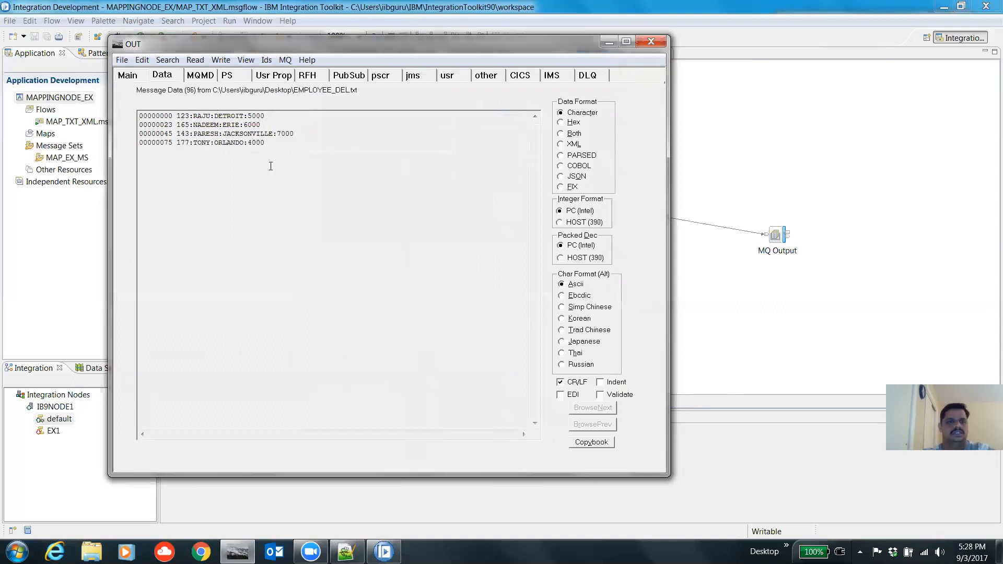
{"action": "left_click", "coordinate": [135, 77]}
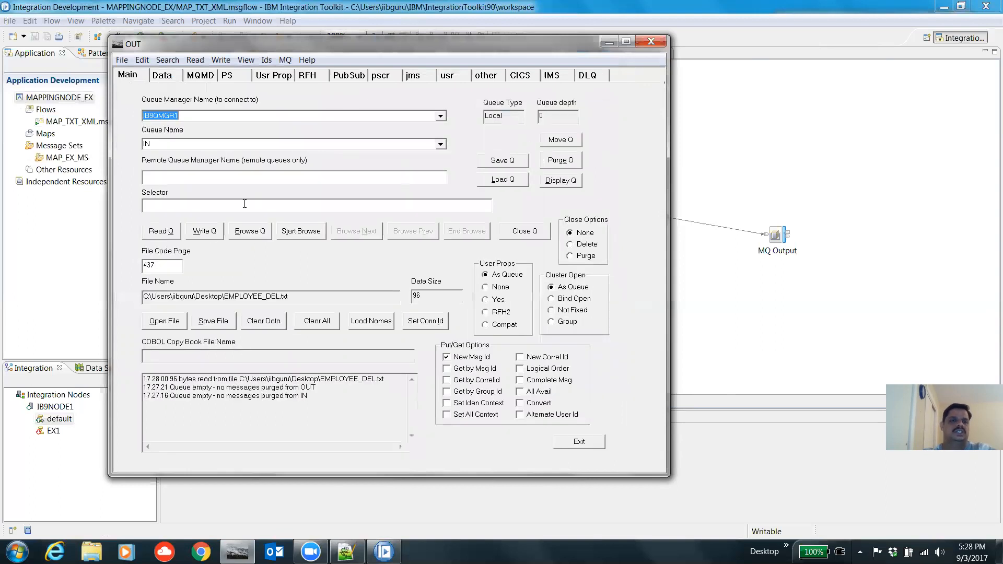
{"action": "left_click", "coordinate": [202, 236]}
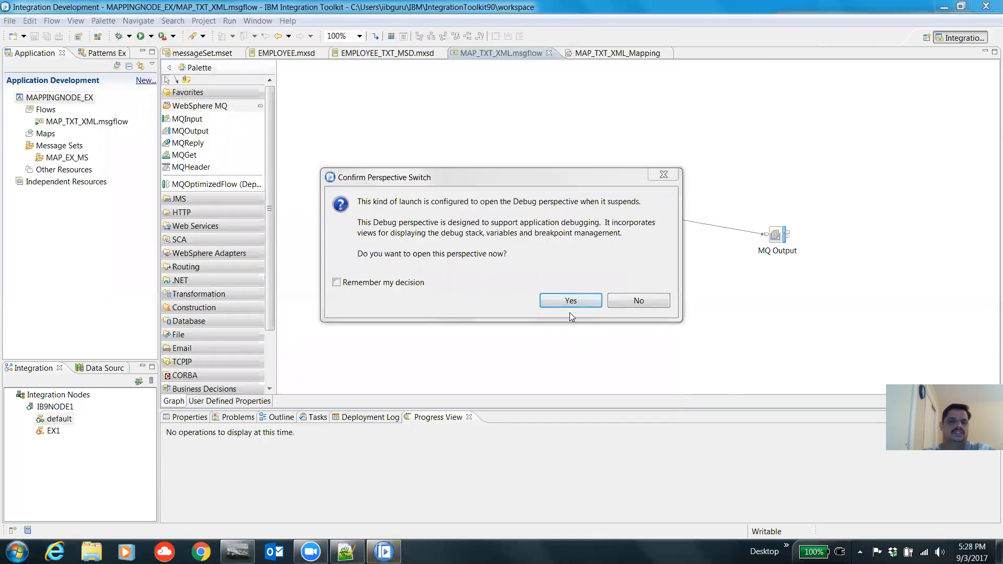
Step: Add the MAPPINGNODE_EX project as a Message Flow Container to the debugger's source lookup path
{"action": "left_click", "coordinate": [575, 301]}
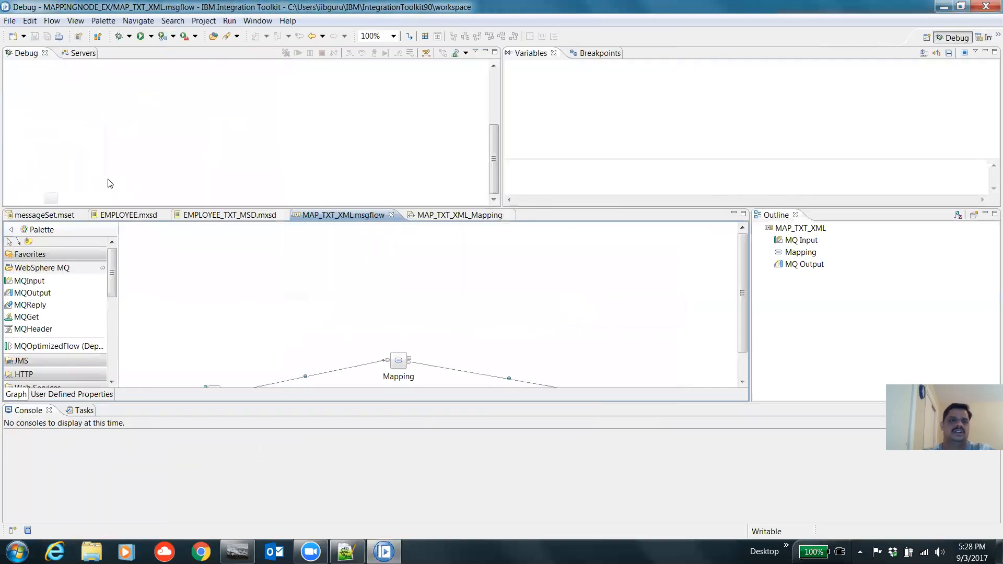
{"action": "left_click", "coordinate": [83, 249]}
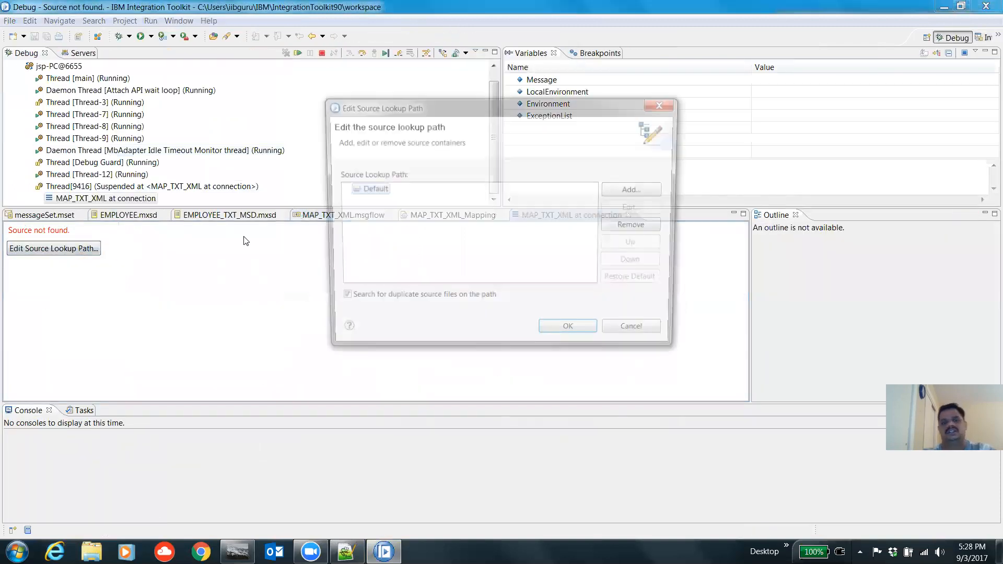
{"action": "left_click", "coordinate": [652, 194]}
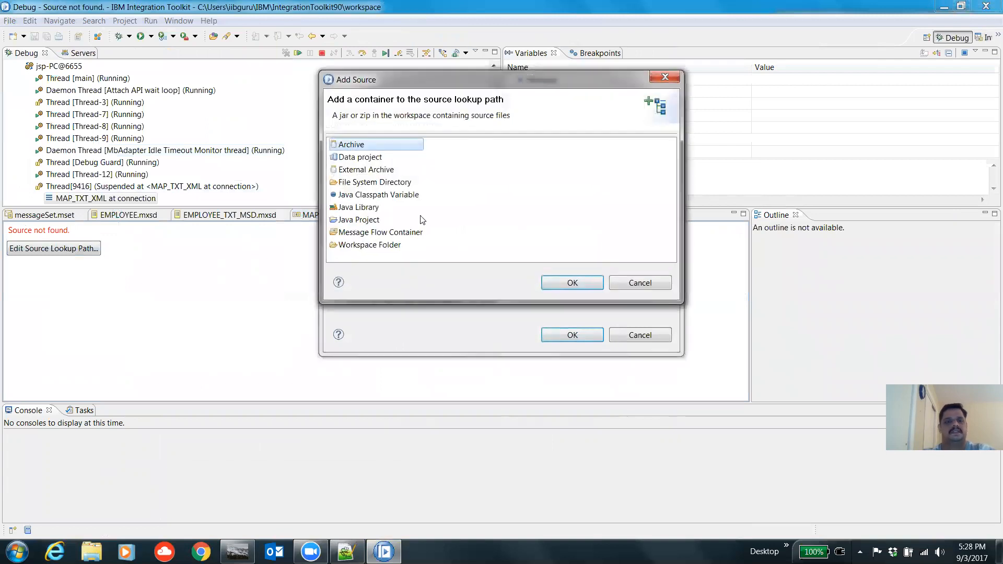
{"action": "left_click", "coordinate": [411, 233]}
{"action": "left_click", "coordinate": [581, 283]}
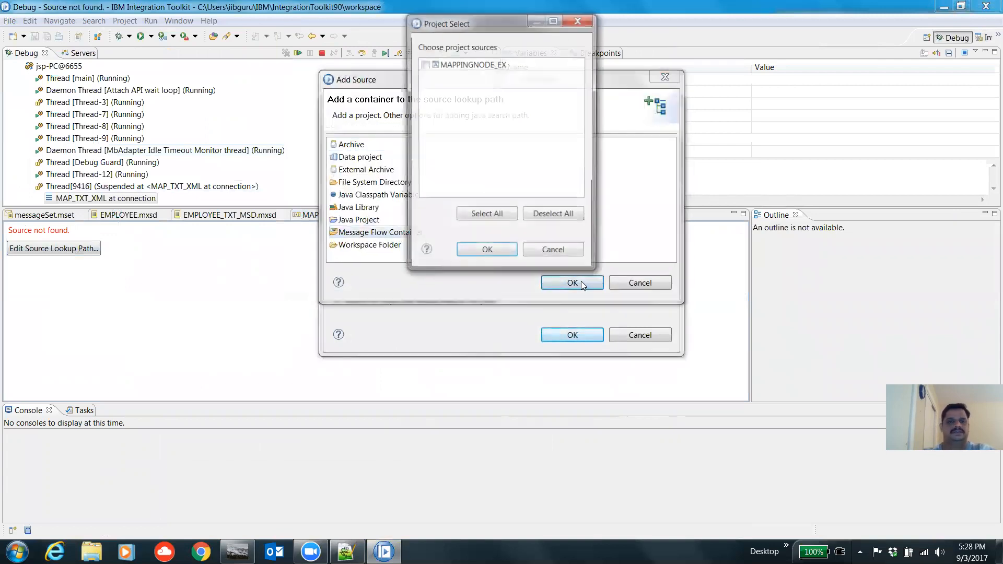
{"action": "left_click", "coordinate": [425, 63]}
{"action": "left_click", "coordinate": [487, 260]}
{"action": "left_click", "coordinate": [563, 333]}
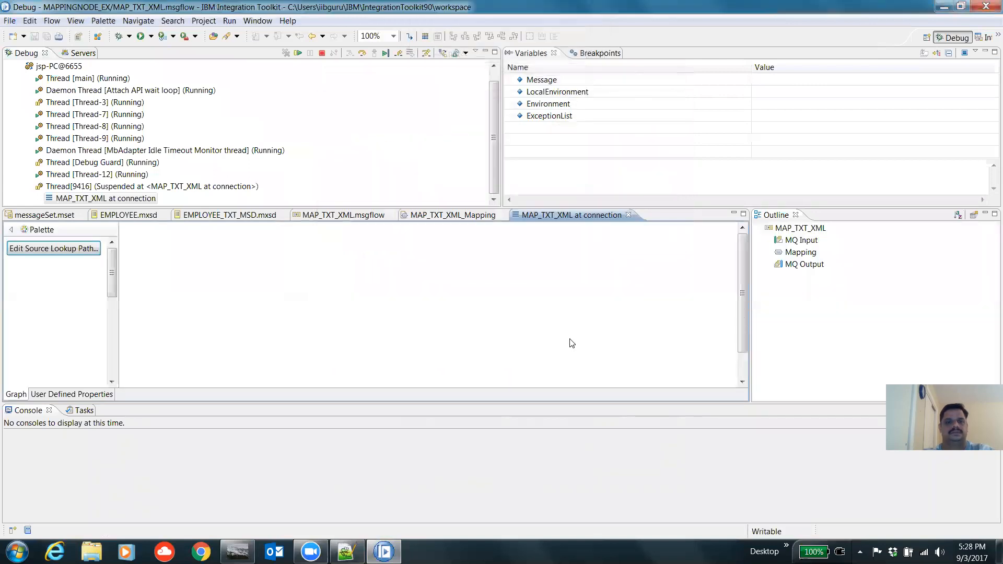
Step: Expand the input message's MRM tree to inspect the first TXT_EMP record's field values
{"action": "left_click", "coordinate": [510, 81]}
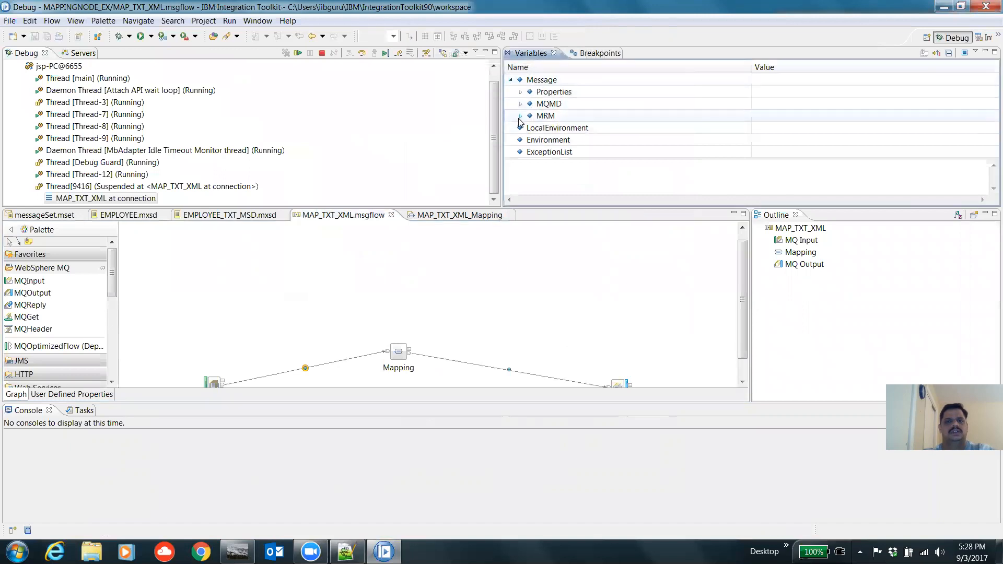
{"action": "left_click", "coordinate": [520, 116]}
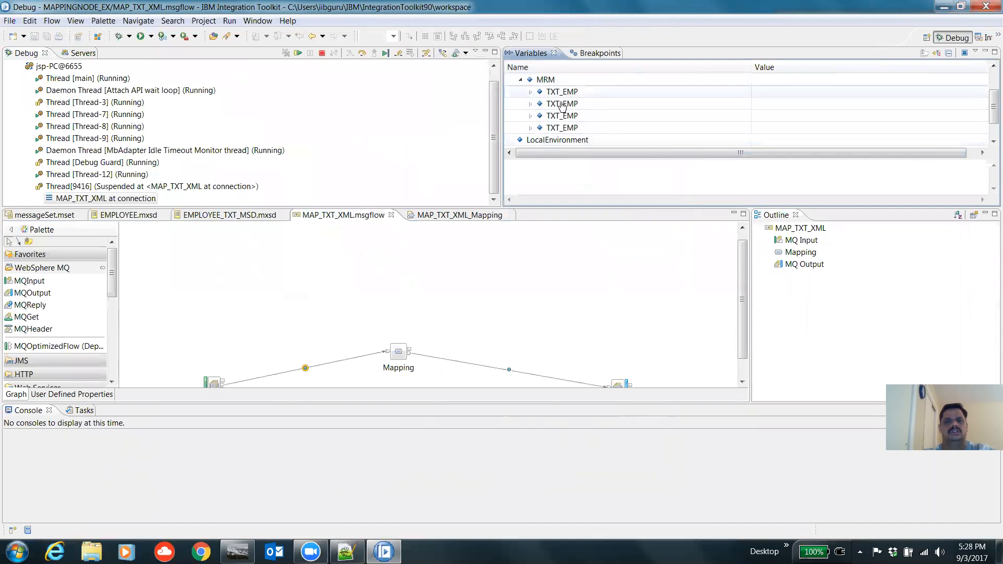
{"action": "left_click", "coordinate": [530, 92]}
{"action": "left_click", "coordinate": [993, 142]}
{"action": "left_click", "coordinate": [994, 142]}
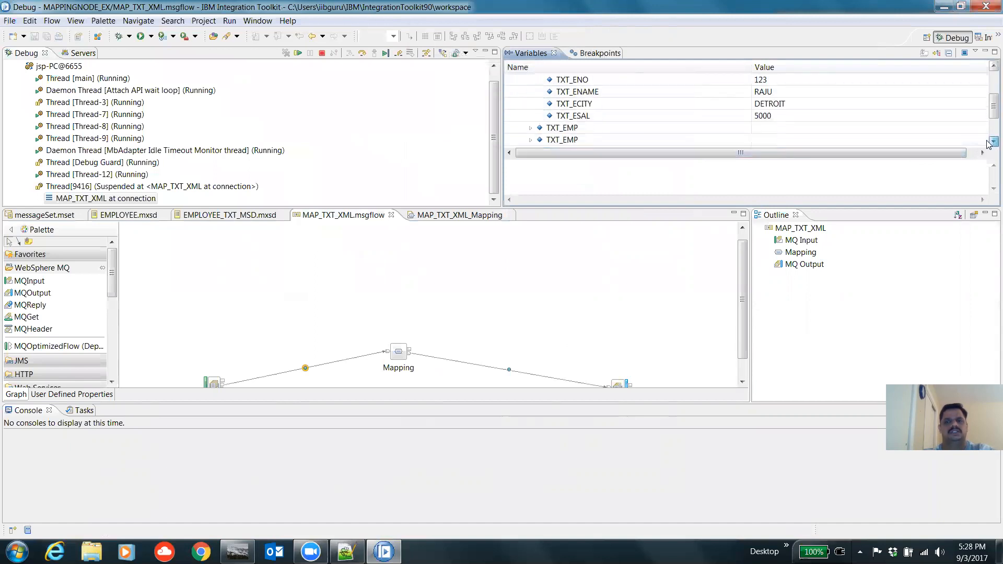
Step: Step over the Mapping node, examine the XMLNSC EMPLOYEE output tree, and resume the flow to completion
{"action": "left_click", "coordinate": [363, 56]}
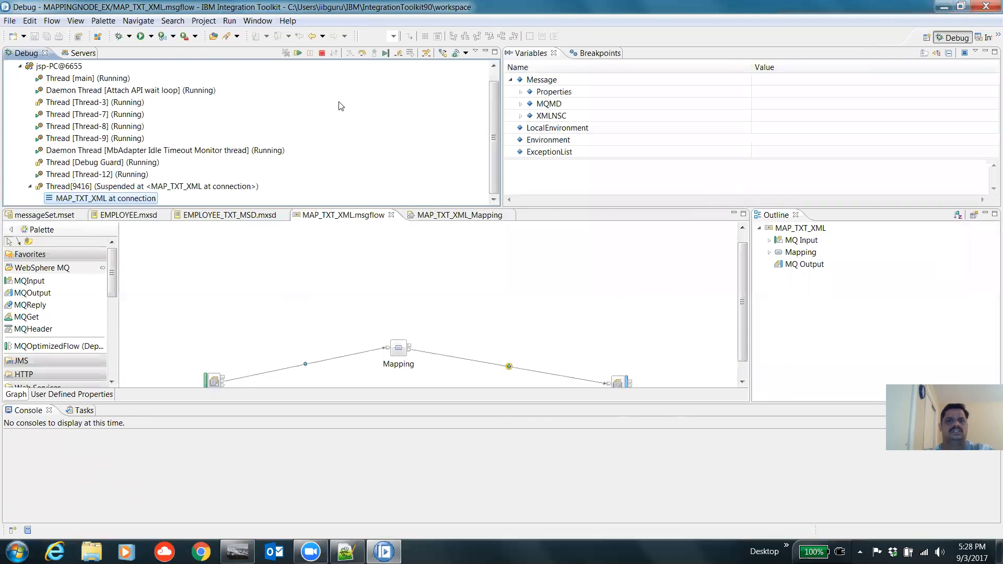
{"action": "left_click", "coordinate": [521, 117]}
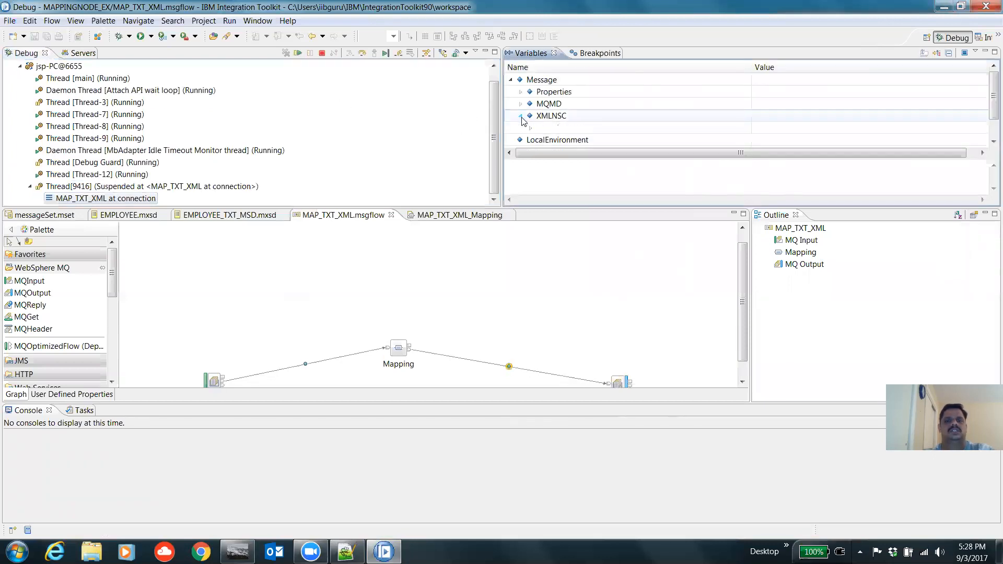
{"action": "left_click", "coordinate": [530, 128]}
{"action": "left_click", "coordinate": [993, 142]}
{"action": "left_click", "coordinate": [992, 143]}
{"action": "left_click", "coordinate": [992, 143]}
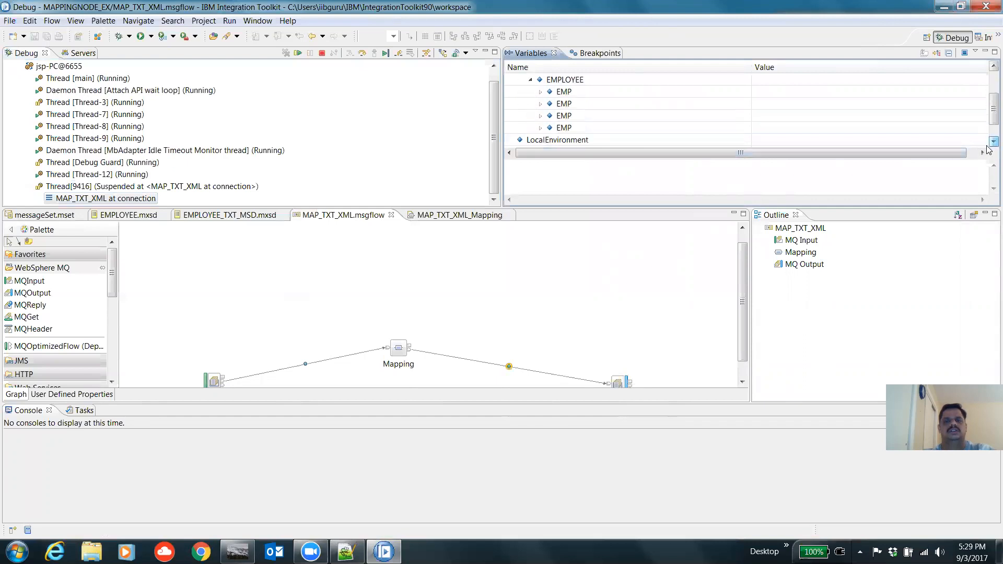
{"action": "left_click", "coordinate": [362, 54]}
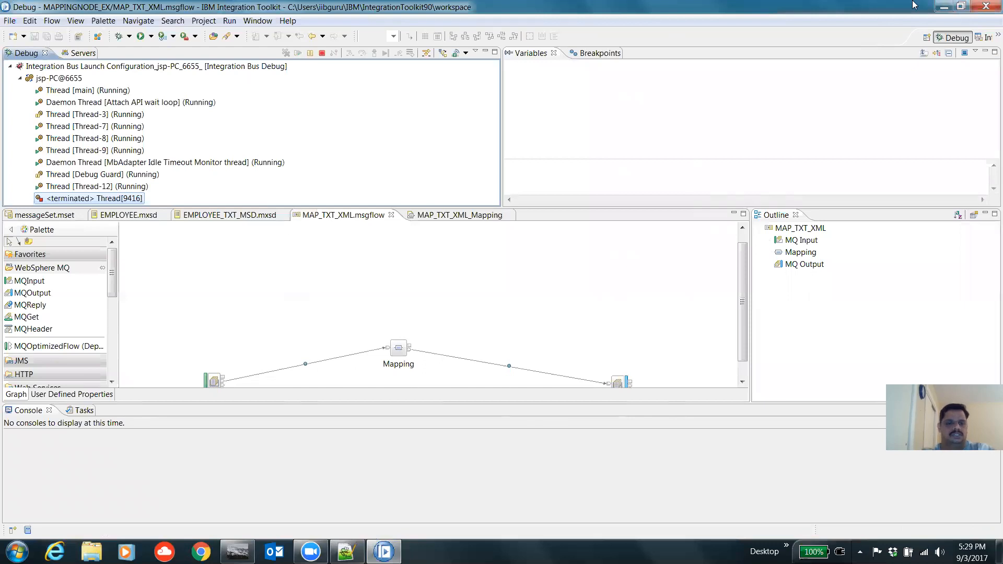
Step: Switch to RFHUtil, select queue OUT and read the message from it
{"action": "left_click", "coordinate": [237, 551]}
{"action": "left_click", "coordinate": [440, 144]}
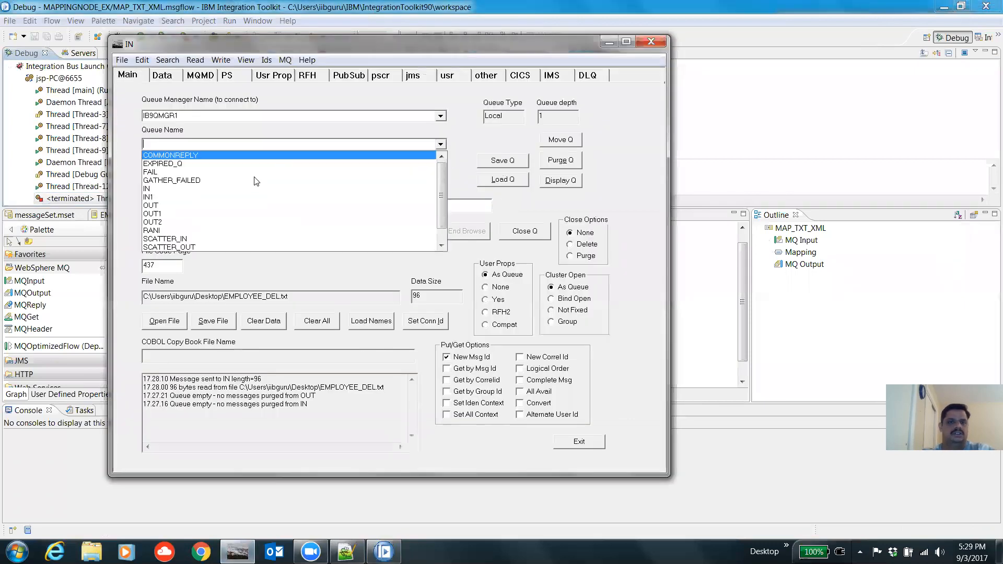
{"action": "left_click", "coordinate": [217, 205]}
{"action": "left_click", "coordinate": [166, 233]}
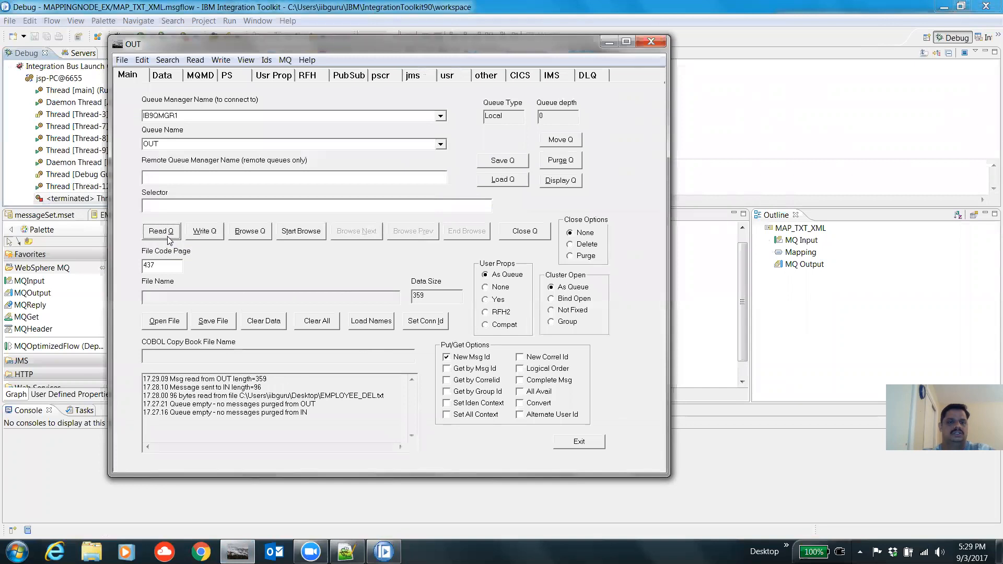
Step: Display the read message data in XML format, then minimize RFHUtil and terminate the debug session
{"action": "left_click", "coordinate": [162, 77]}
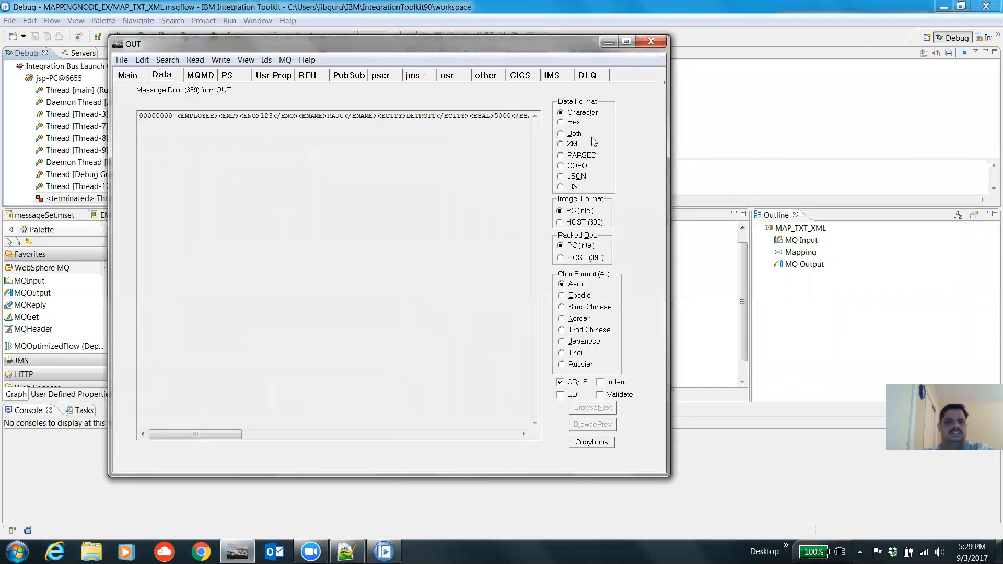
{"action": "left_click", "coordinate": [560, 143]}
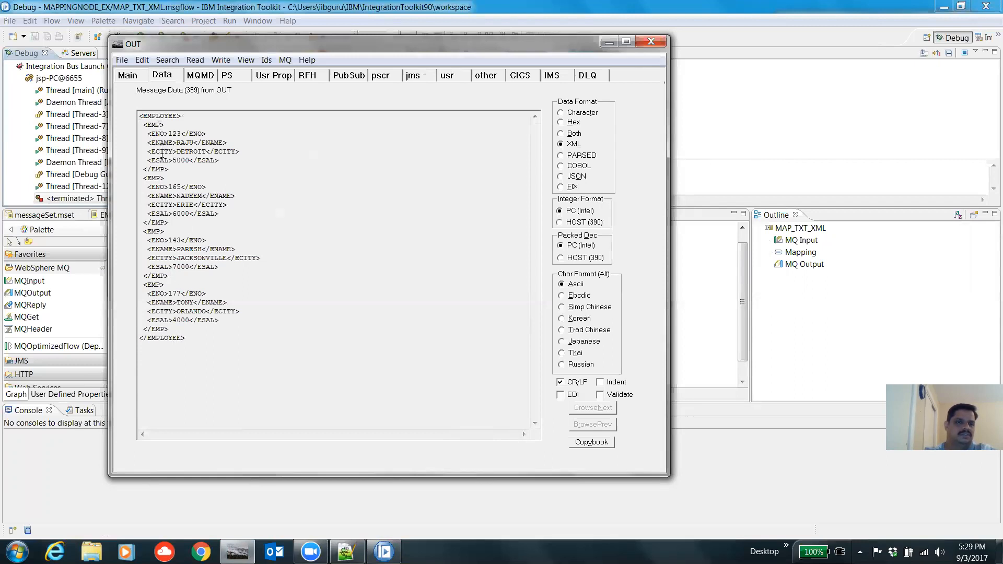
{"action": "left_click_drag", "start_coordinate": [186, 134], "coordinate": [185, 134]}
{"action": "left_click", "coordinate": [605, 45]}
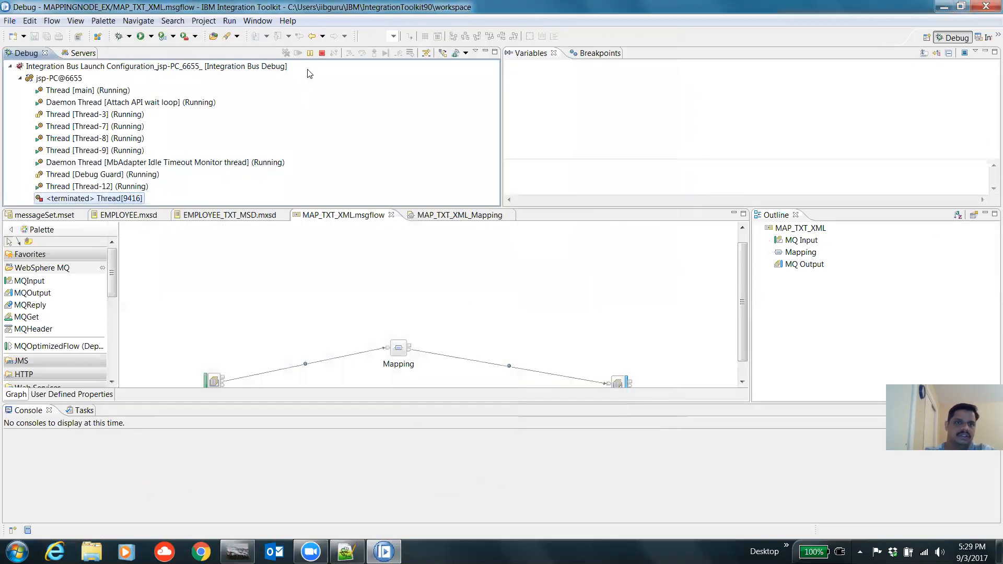
{"action": "left_click", "coordinate": [321, 54]}
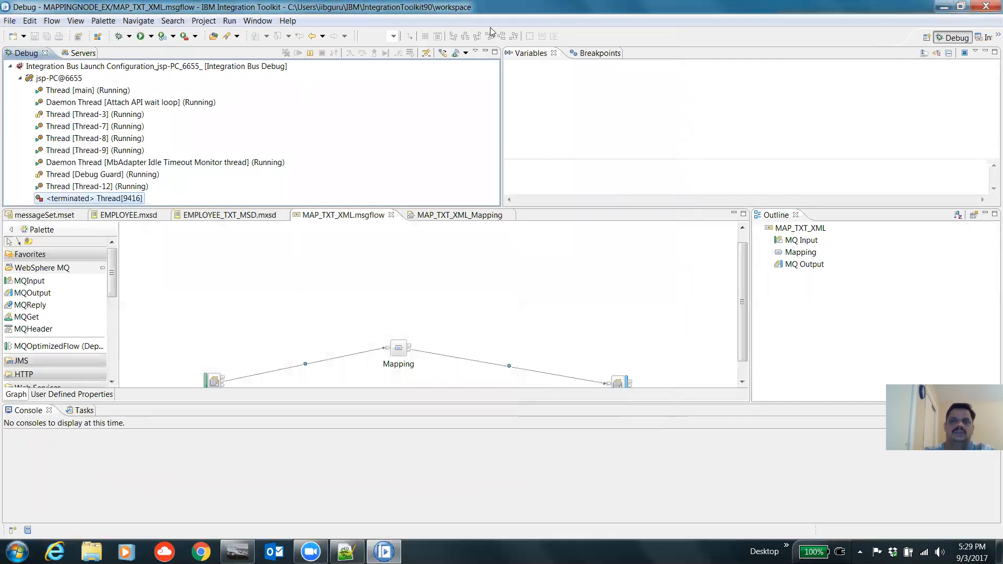